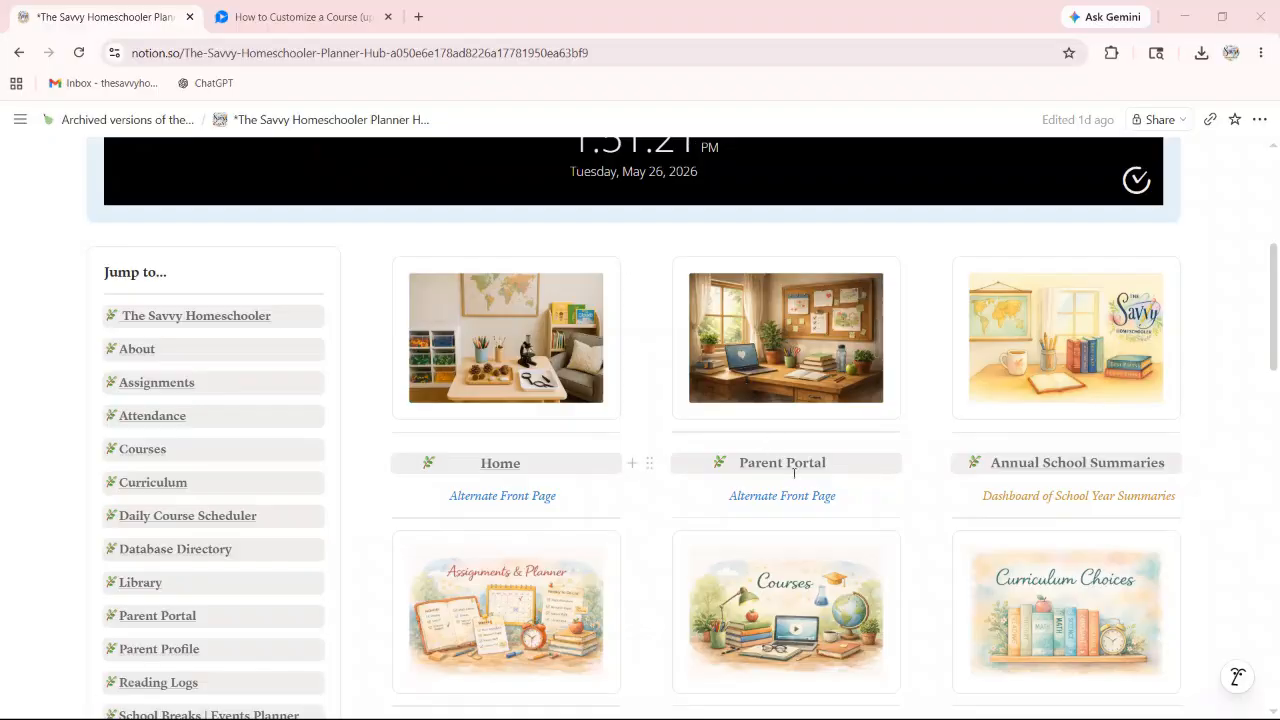
- Open the School Breaks | Events Planner page from the planner hub's list of links
{"action": "scroll", "coordinate": [803, 520], "scroll_direction": "down", "scroll_amount": 3}
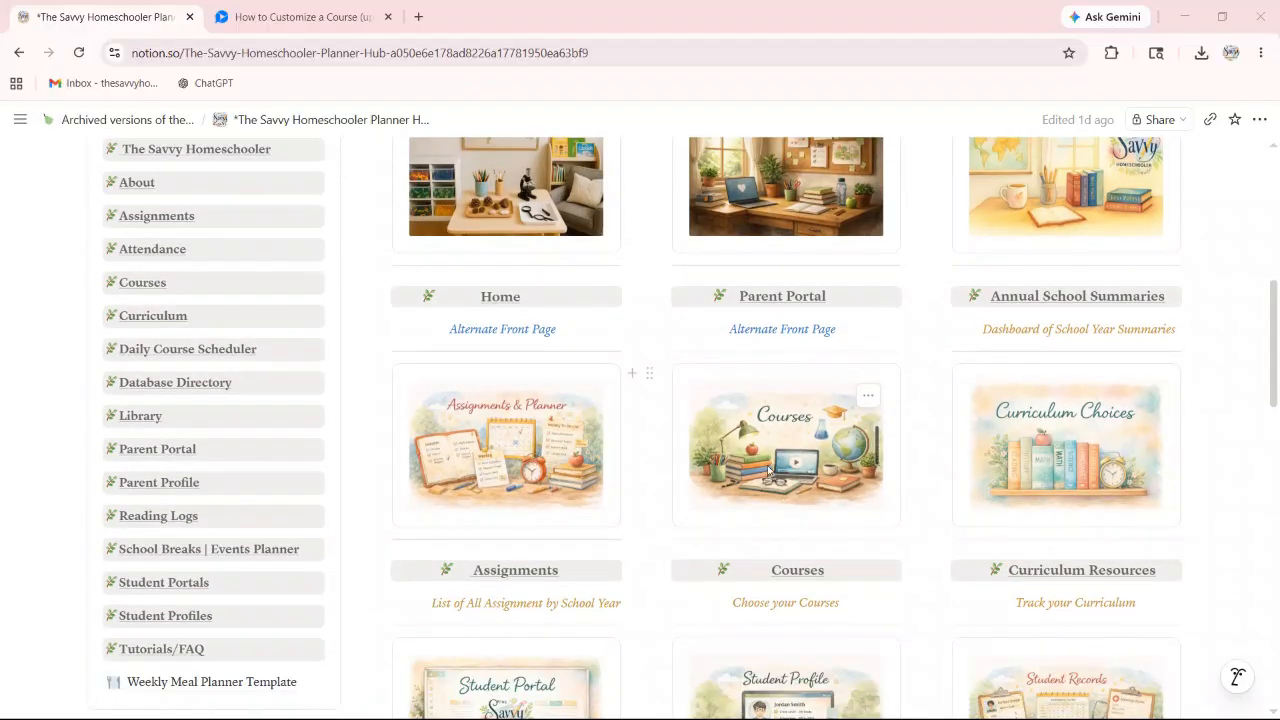
{"action": "scroll", "coordinate": [264, 396], "scroll_direction": "up", "scroll_amount": 5}
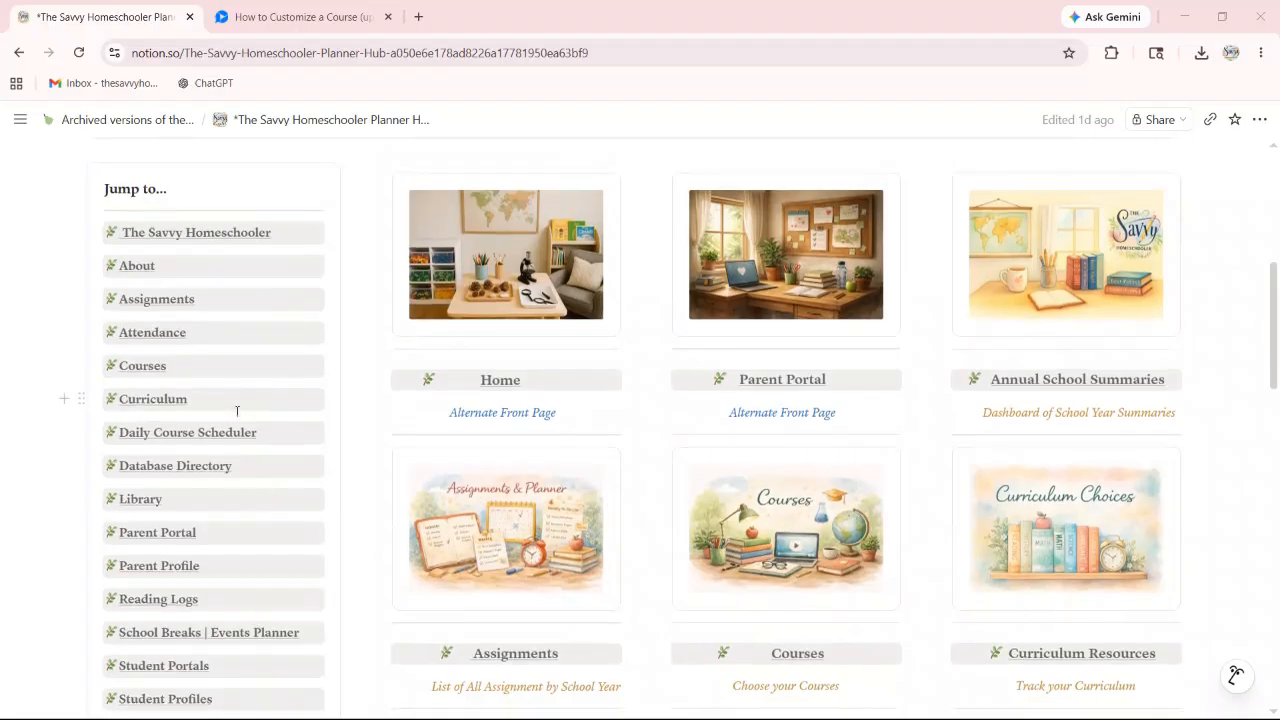
{"action": "scroll", "coordinate": [271, 430], "scroll_direction": "down", "scroll_amount": 3}
{"action": "scroll", "coordinate": [271, 430], "scroll_direction": "down", "scroll_amount": 2}
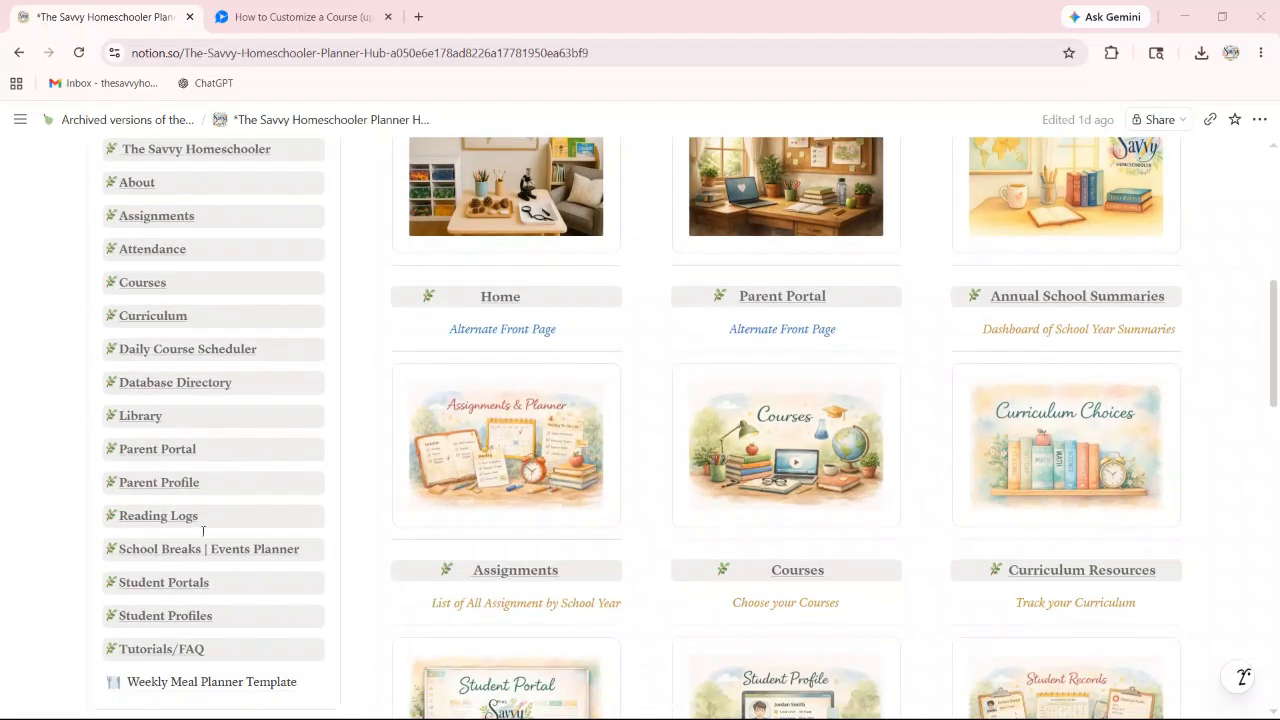
{"action": "left_click", "coordinate": [185, 549]}
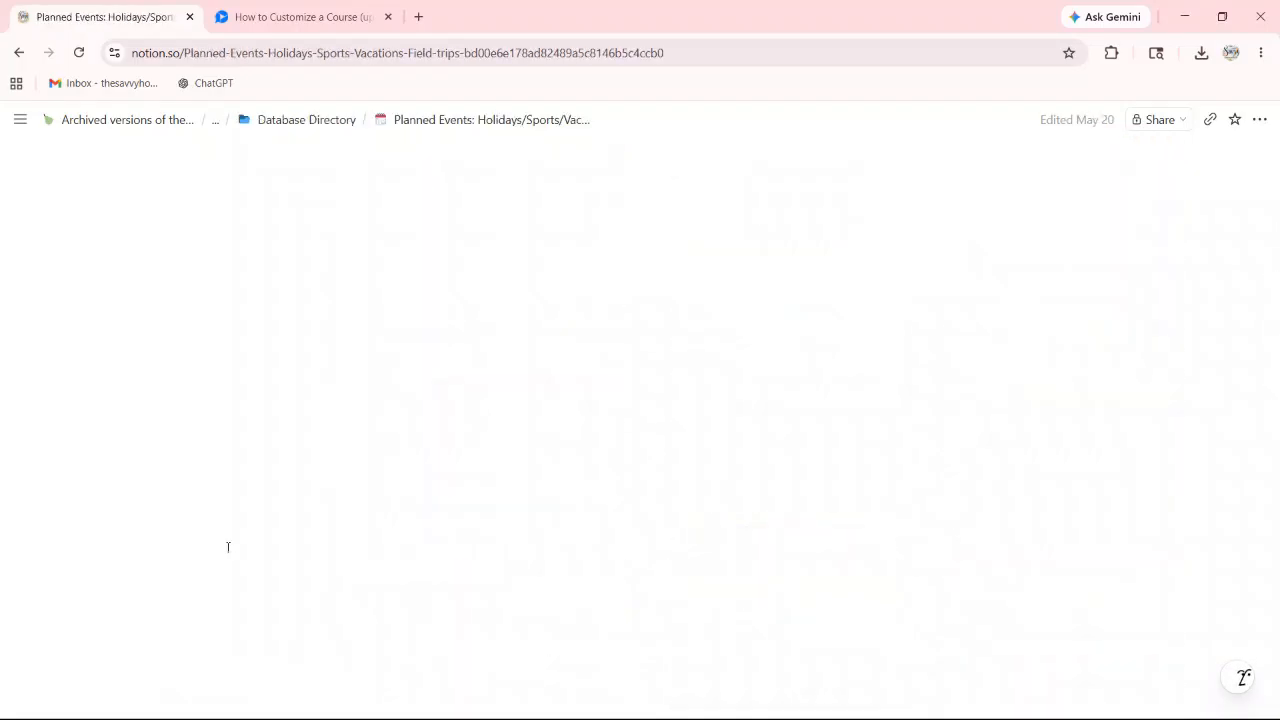
- Look through the planned events calendar and the yearly event tables, and check the row actions available for the 2026-2027 Labor Day event
{"action": "scroll", "coordinate": [507, 418], "scroll_direction": "down", "scroll_amount": 2}
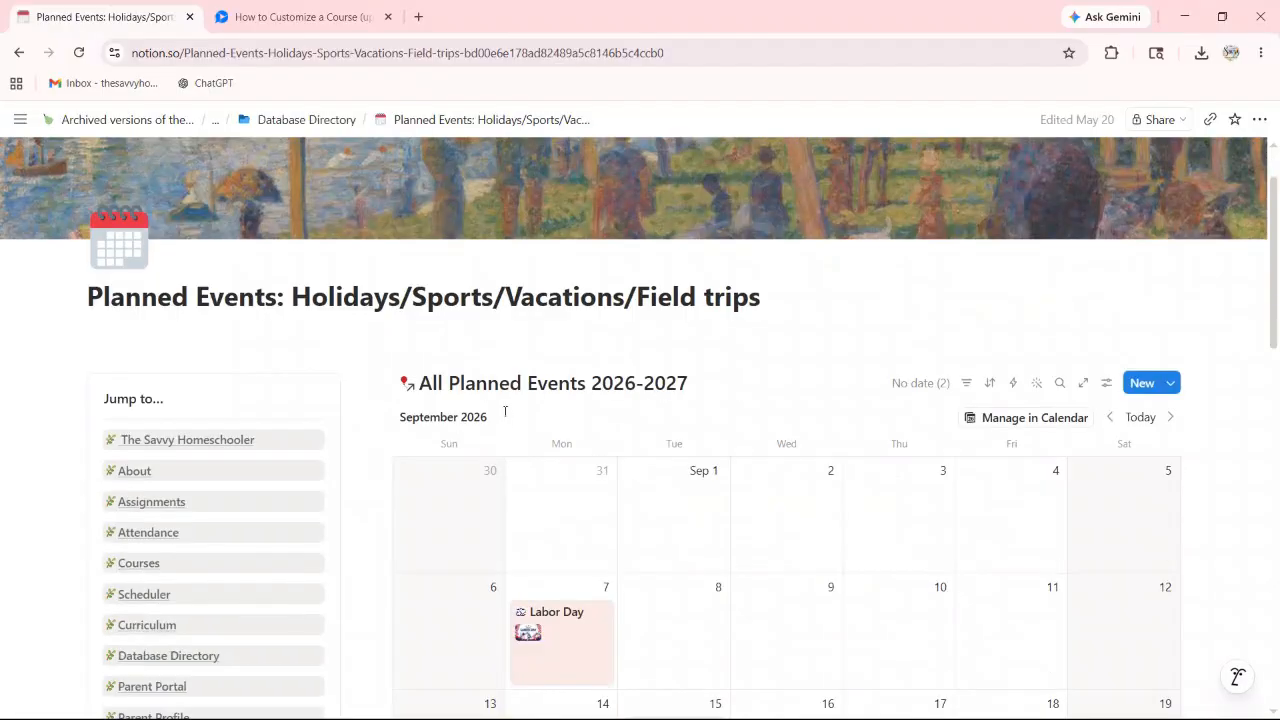
{"action": "scroll", "coordinate": [507, 414], "scroll_direction": "down", "scroll_amount": 4}
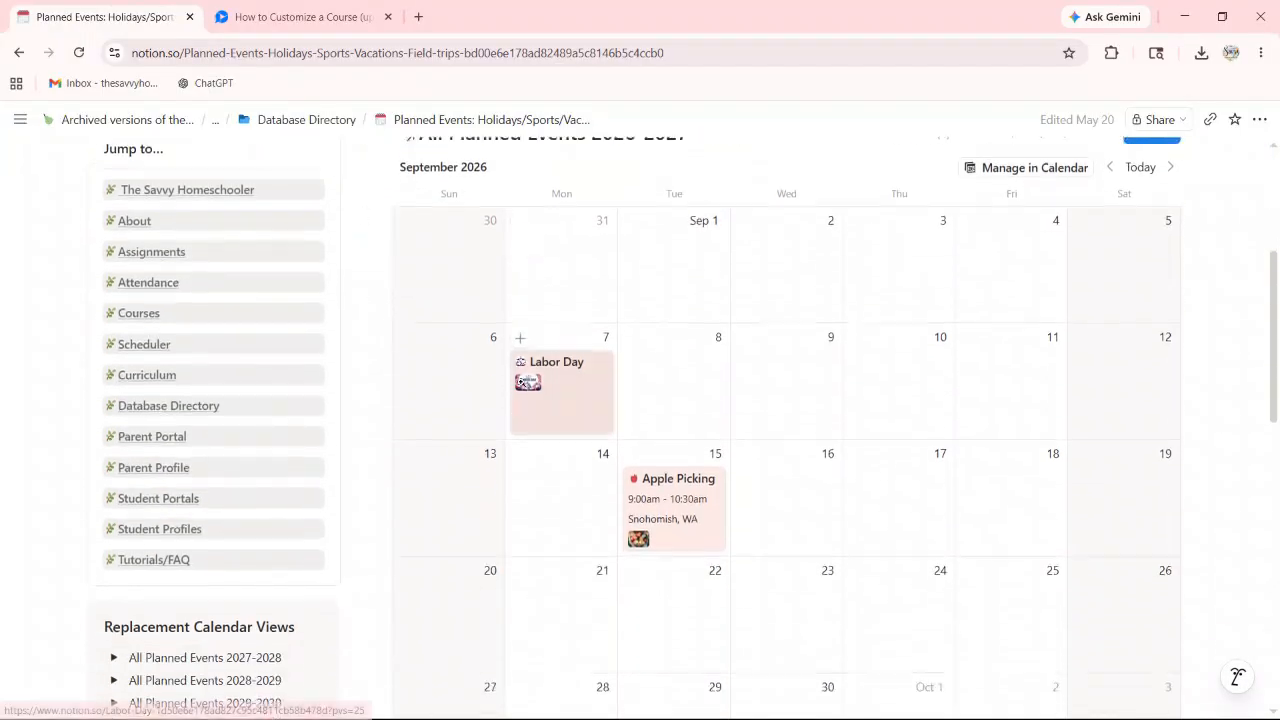
{"action": "scroll", "coordinate": [518, 393], "scroll_direction": "down", "scroll_amount": 4}
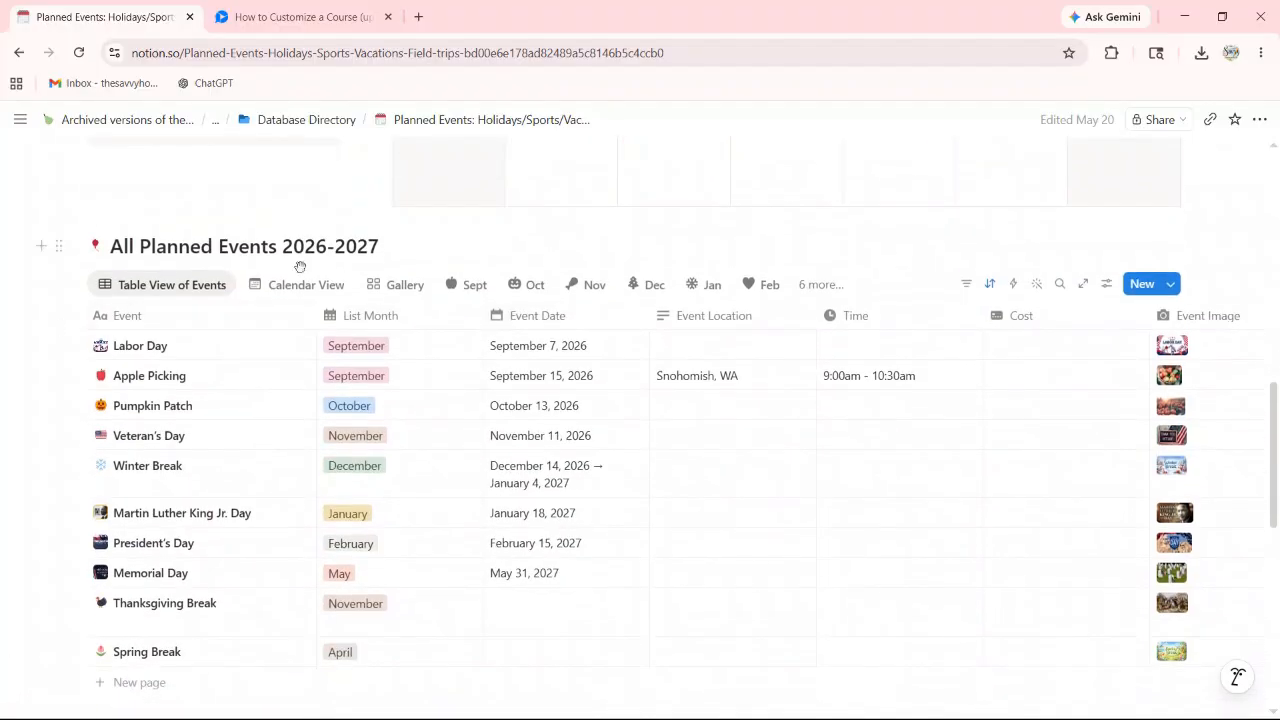
{"action": "scroll", "coordinate": [321, 268], "scroll_direction": "down", "scroll_amount": 4}
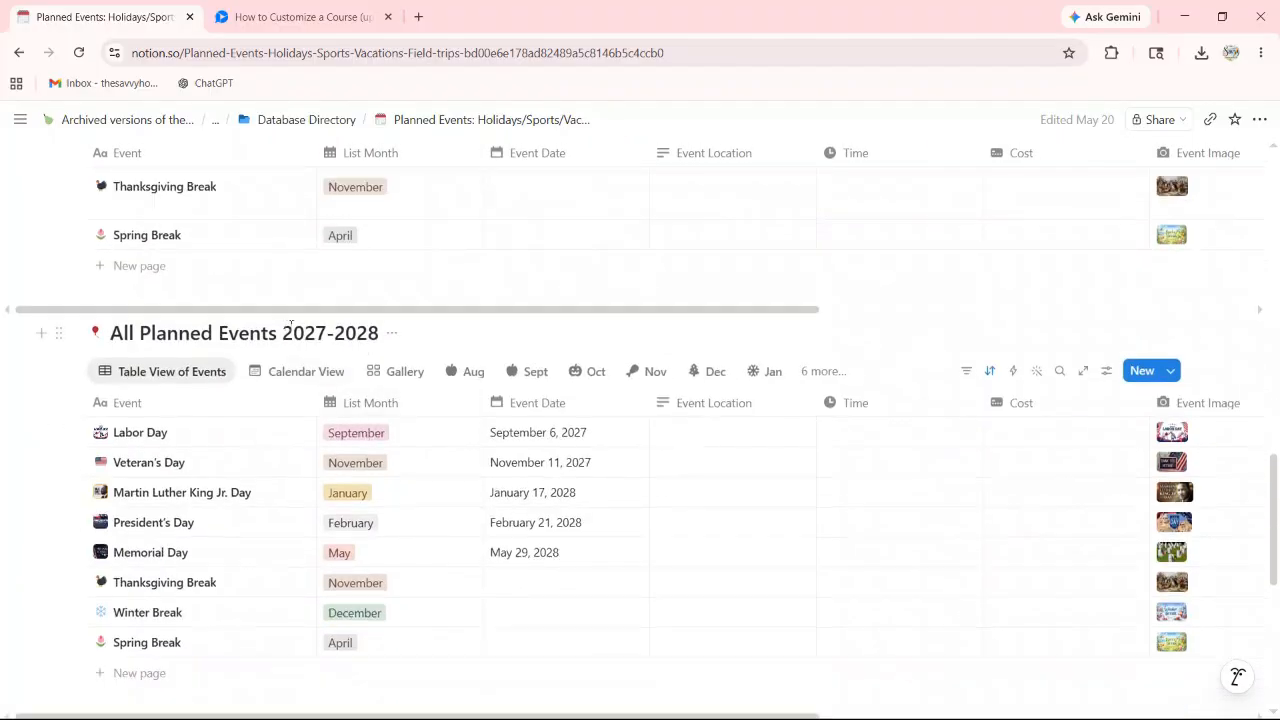
{"action": "scroll", "coordinate": [383, 420], "scroll_direction": "down", "scroll_amount": 4}
{"action": "scroll", "coordinate": [390, 430], "scroll_direction": "up", "scroll_amount": 7}
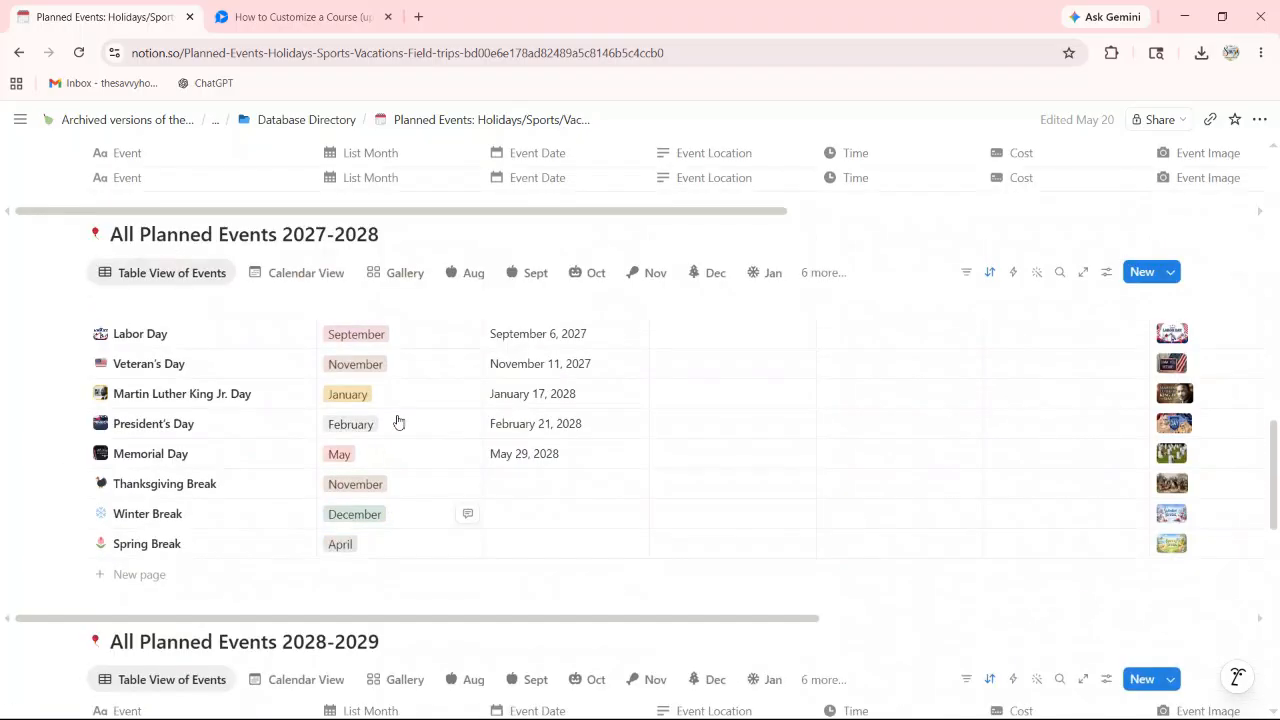
{"action": "scroll", "coordinate": [402, 402], "scroll_direction": "up", "scroll_amount": 2}
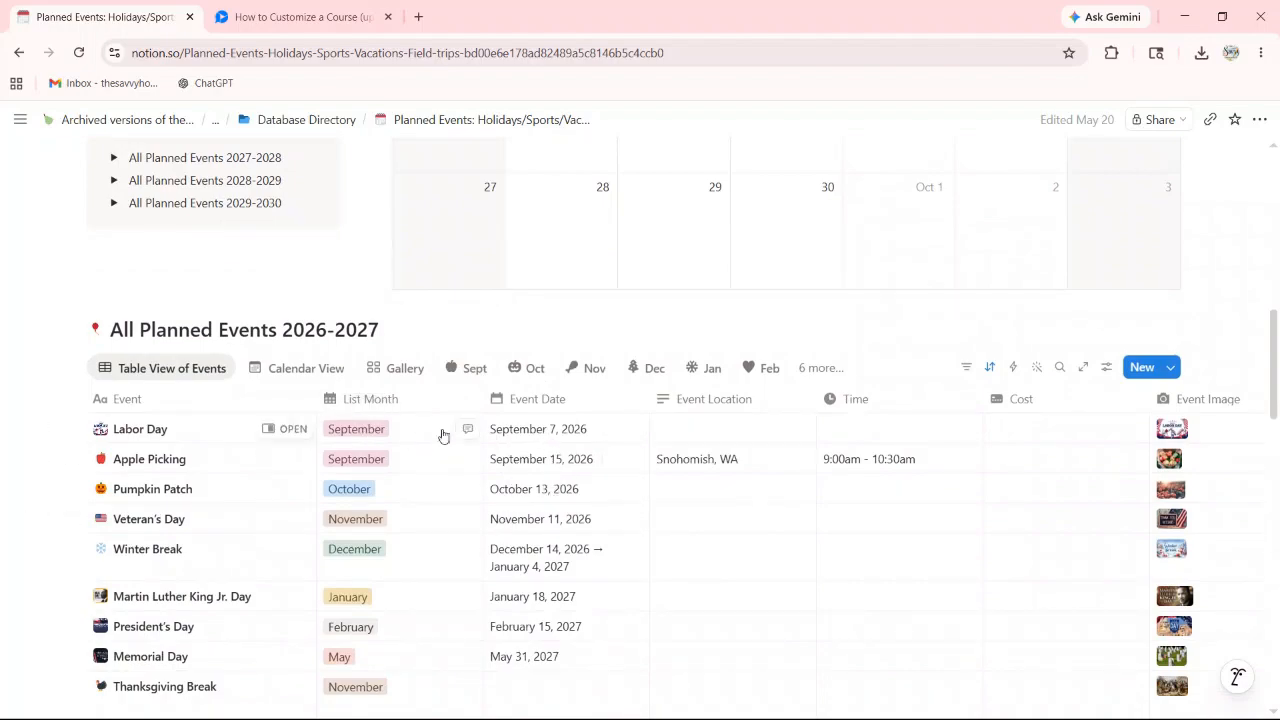
{"action": "left_click", "coordinate": [74, 430]}
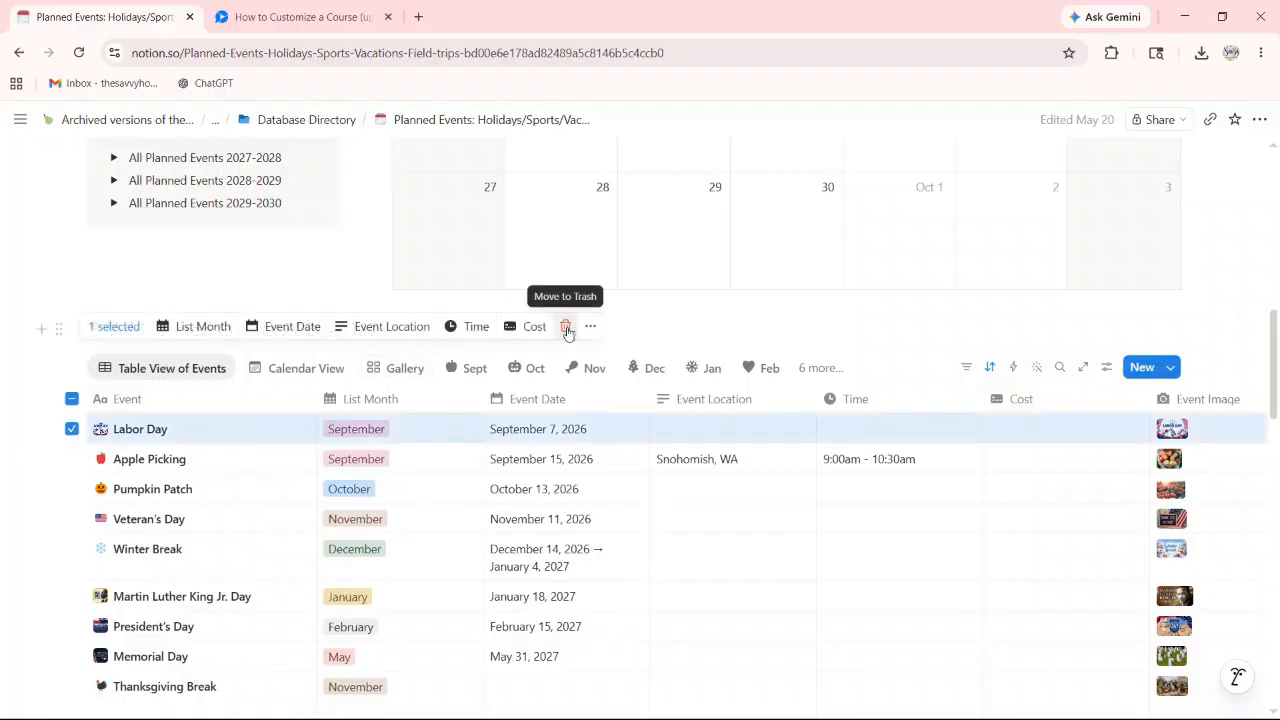
{"action": "left_click", "coordinate": [71, 430]}
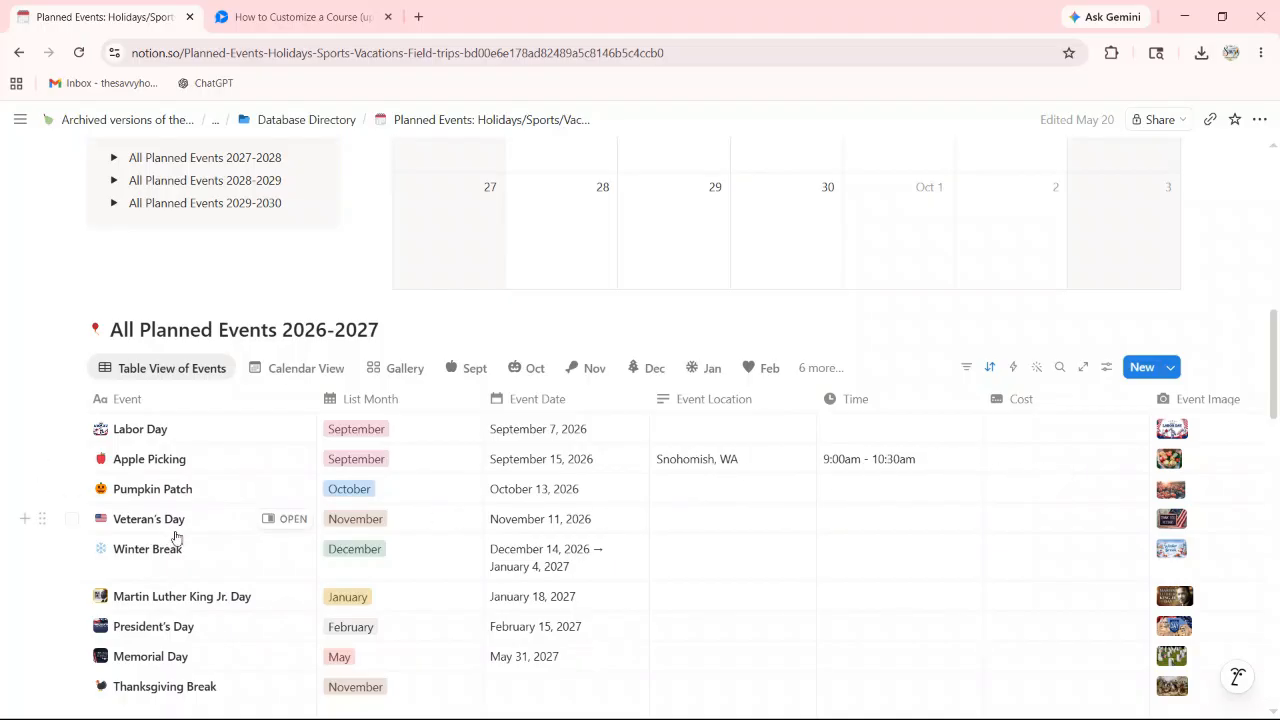
- Set the 2026-2027 Thanksgiving Break event date to the range November 25 to November 27, 2026
{"action": "scroll", "coordinate": [171, 537], "scroll_direction": "down", "scroll_amount": 3}
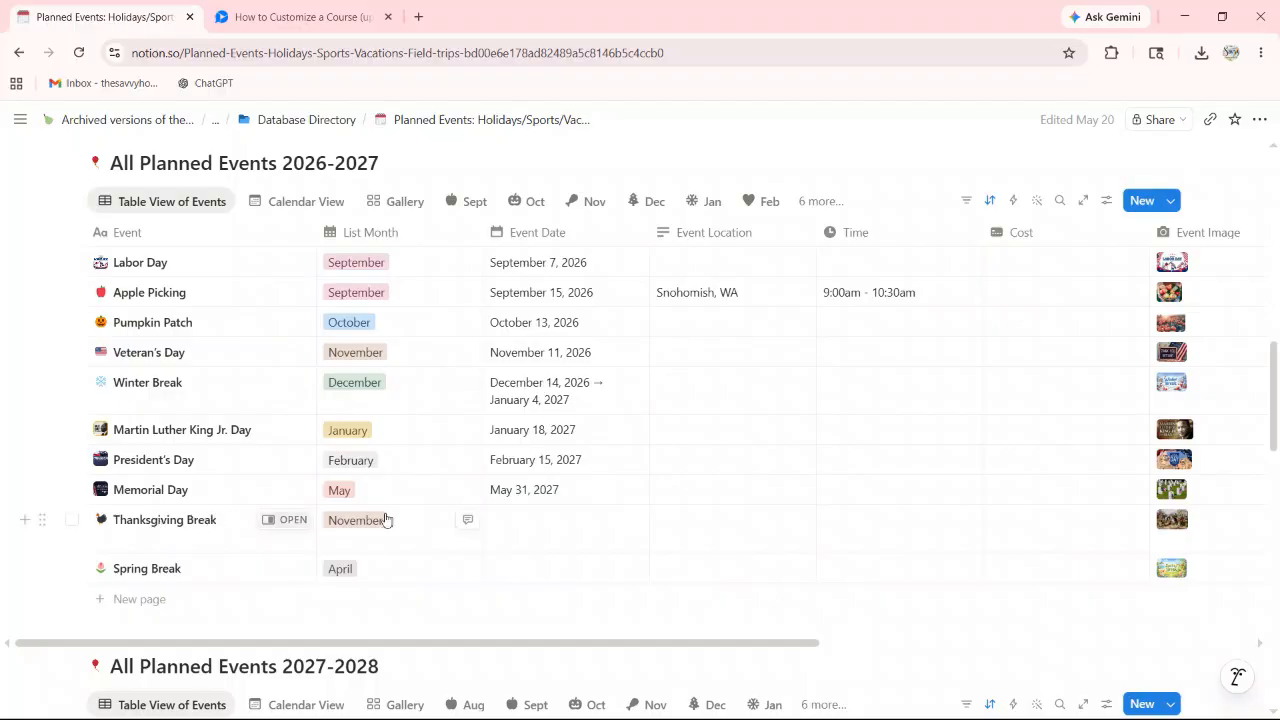
{"action": "left_click", "coordinate": [520, 519]}
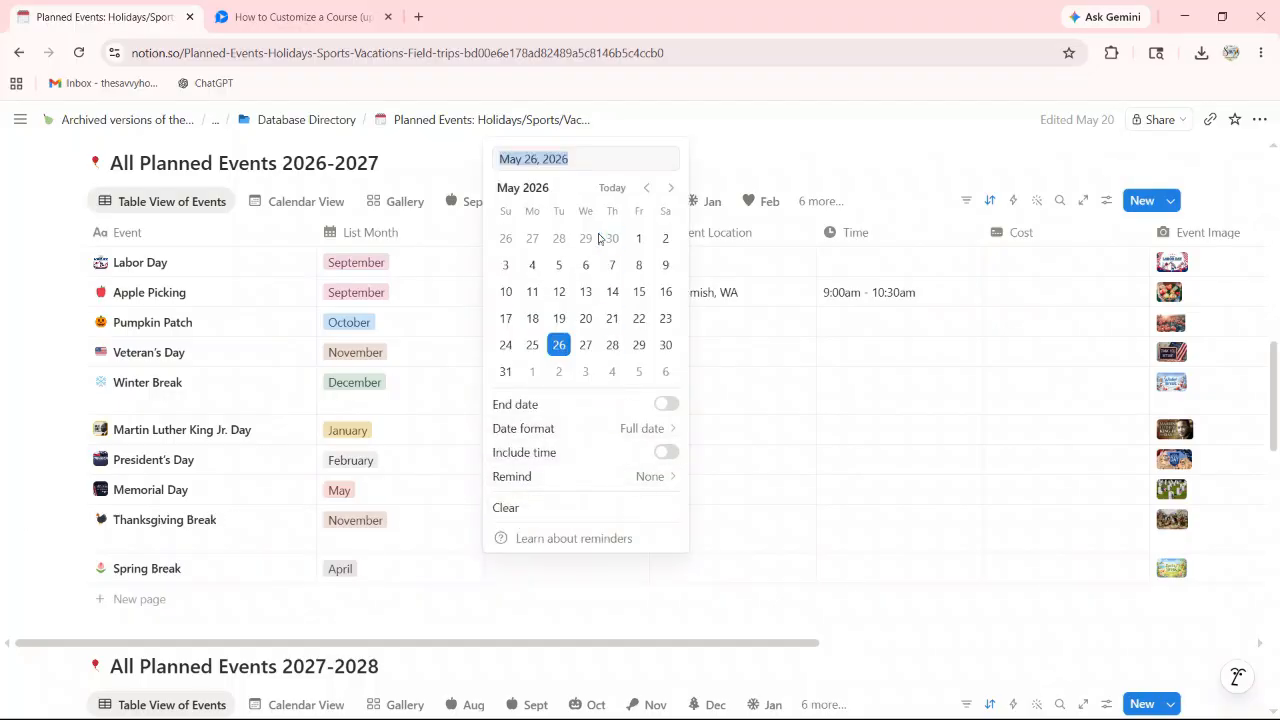
{"action": "type", "text": "11/25/"}
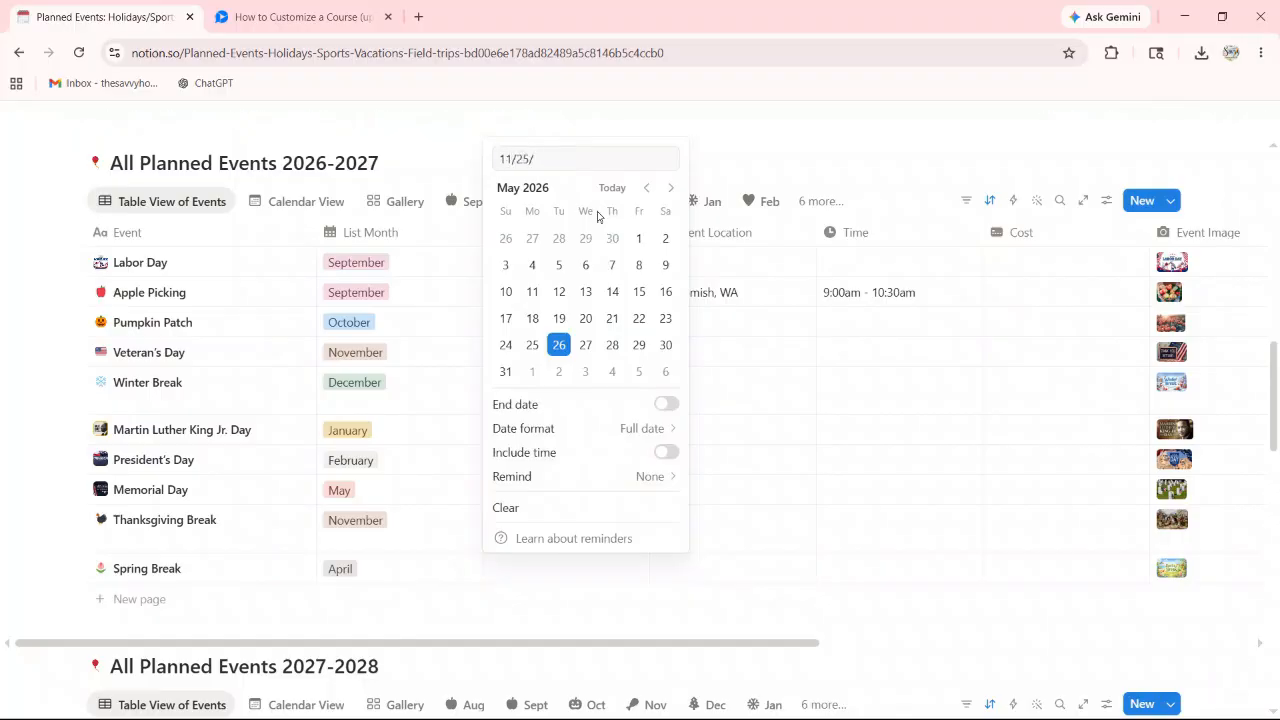
{"action": "key", "text": "Caps_Lock"}
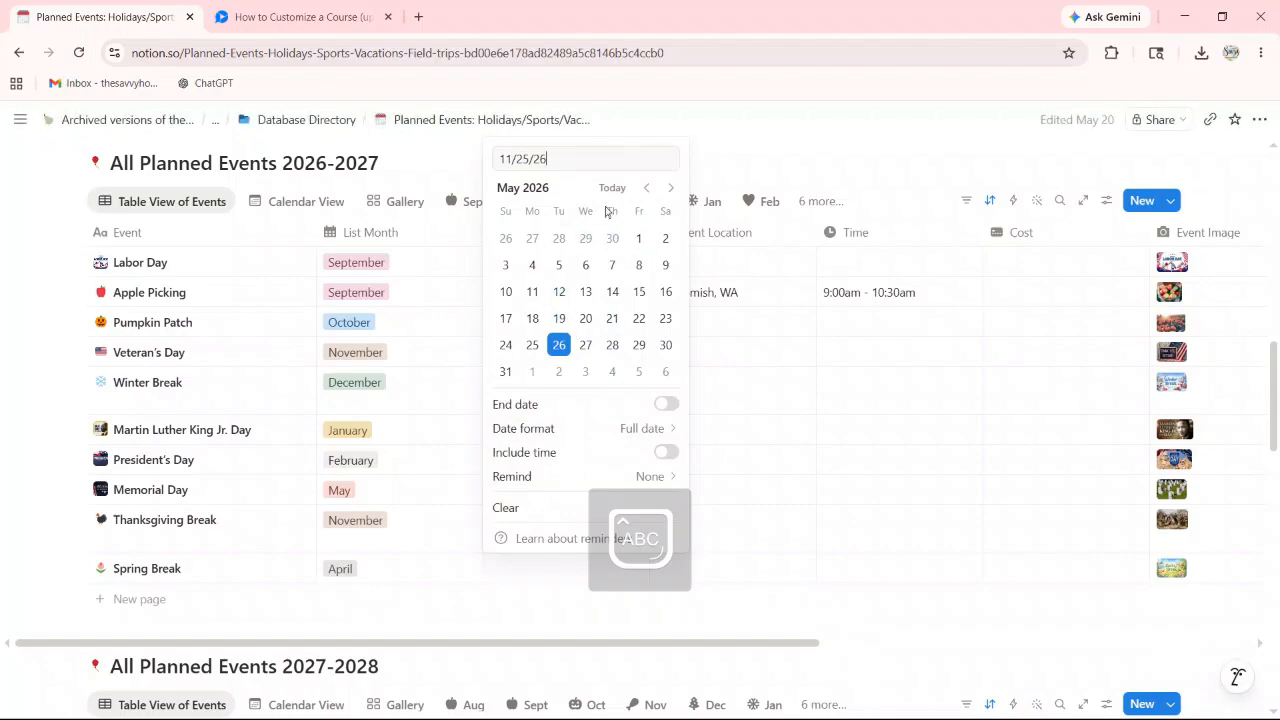
{"action": "key", "text": "Return"}
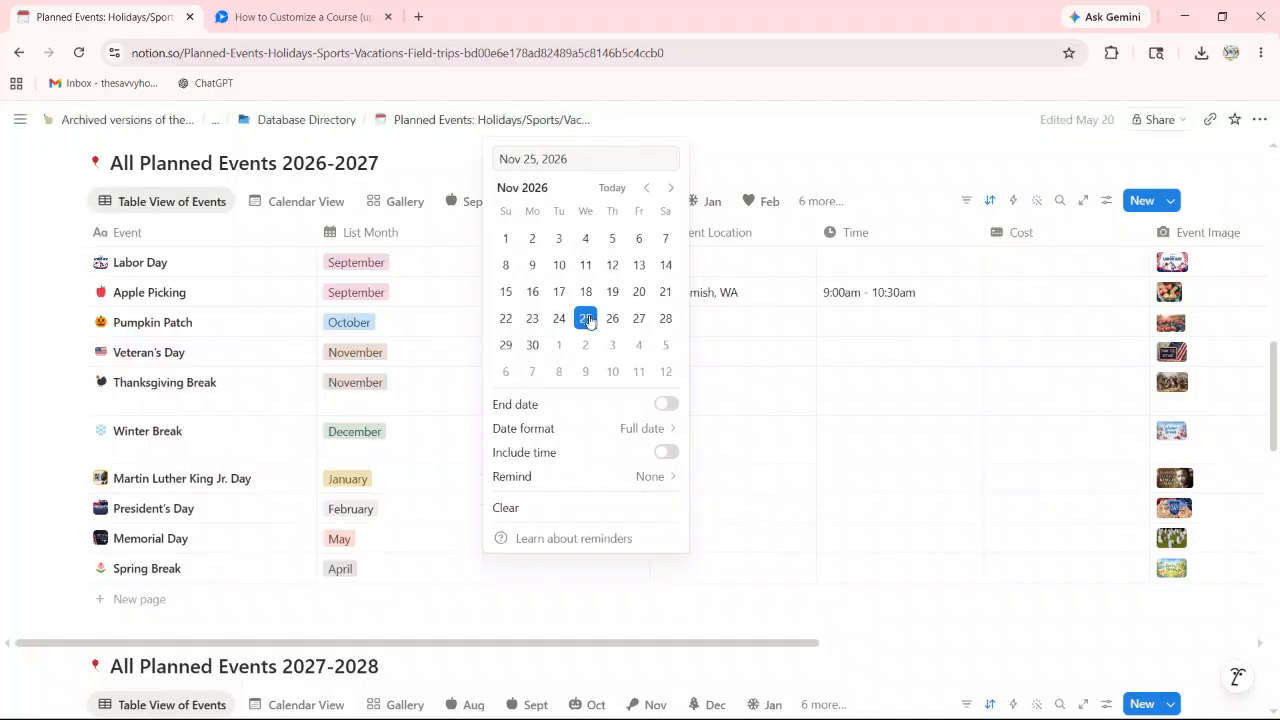
{"action": "left_click", "coordinate": [667, 405]}
{"action": "left_click", "coordinate": [642, 319]}
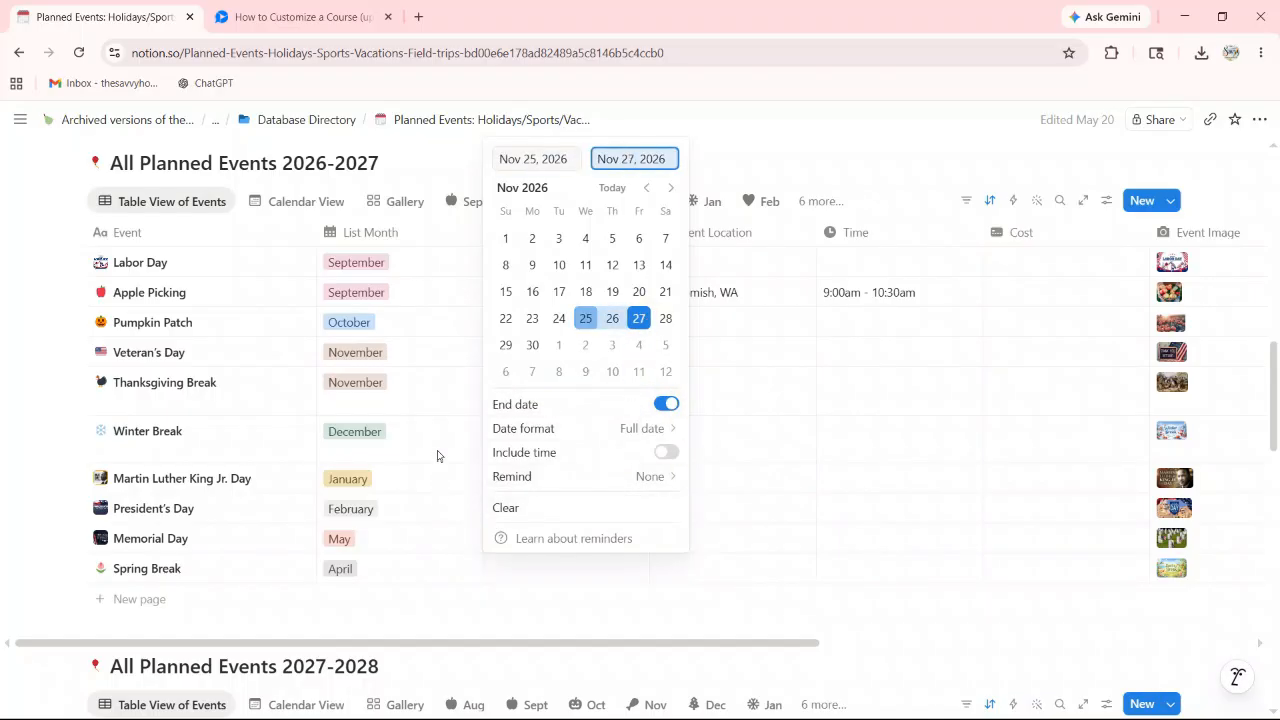
{"action": "left_click", "coordinate": [563, 590]}
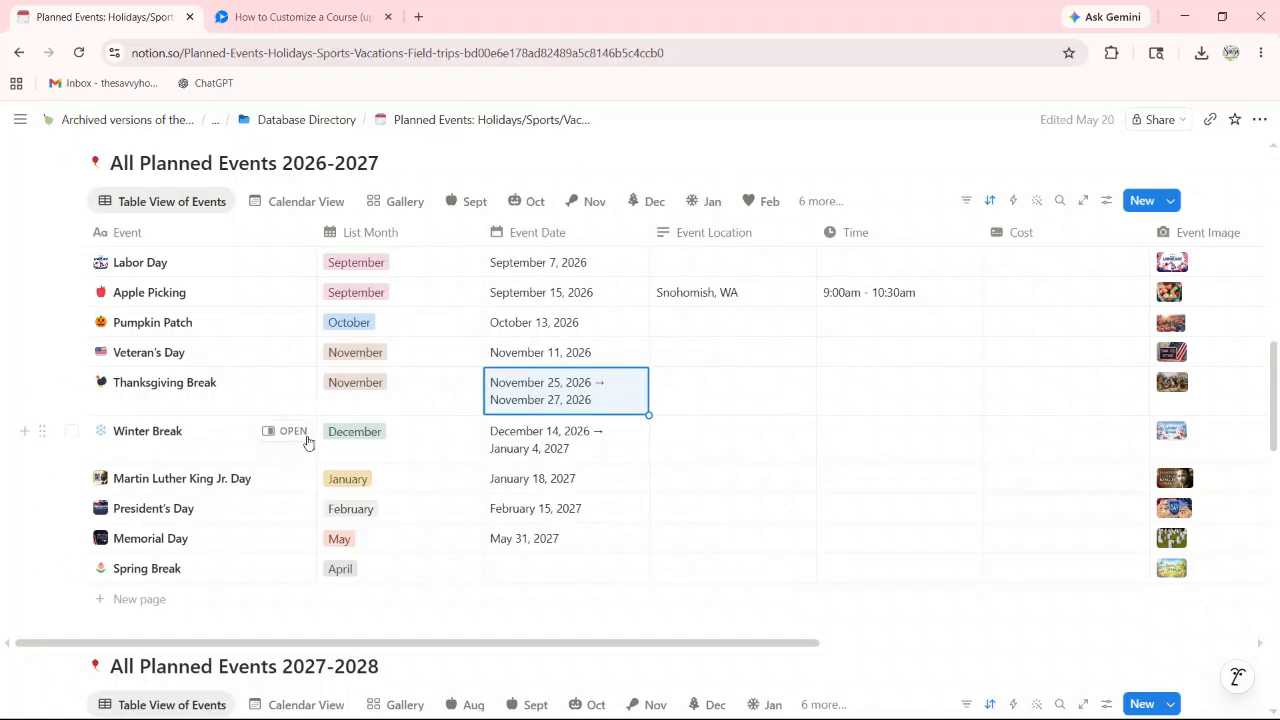
- Set the 2026-2027 Spring Break event date to the range April 5 to April 9, 2027
{"action": "left_click", "coordinate": [504, 577]}
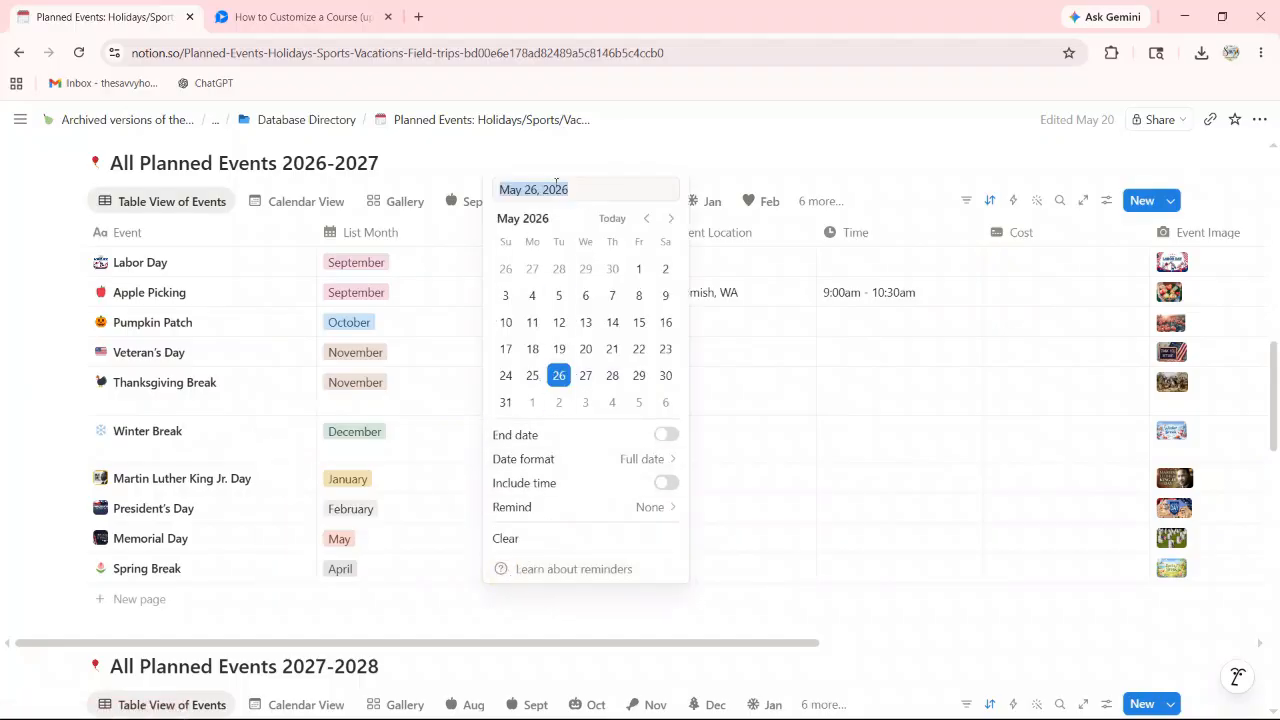
{"action": "type", "text": "04/05/27"}
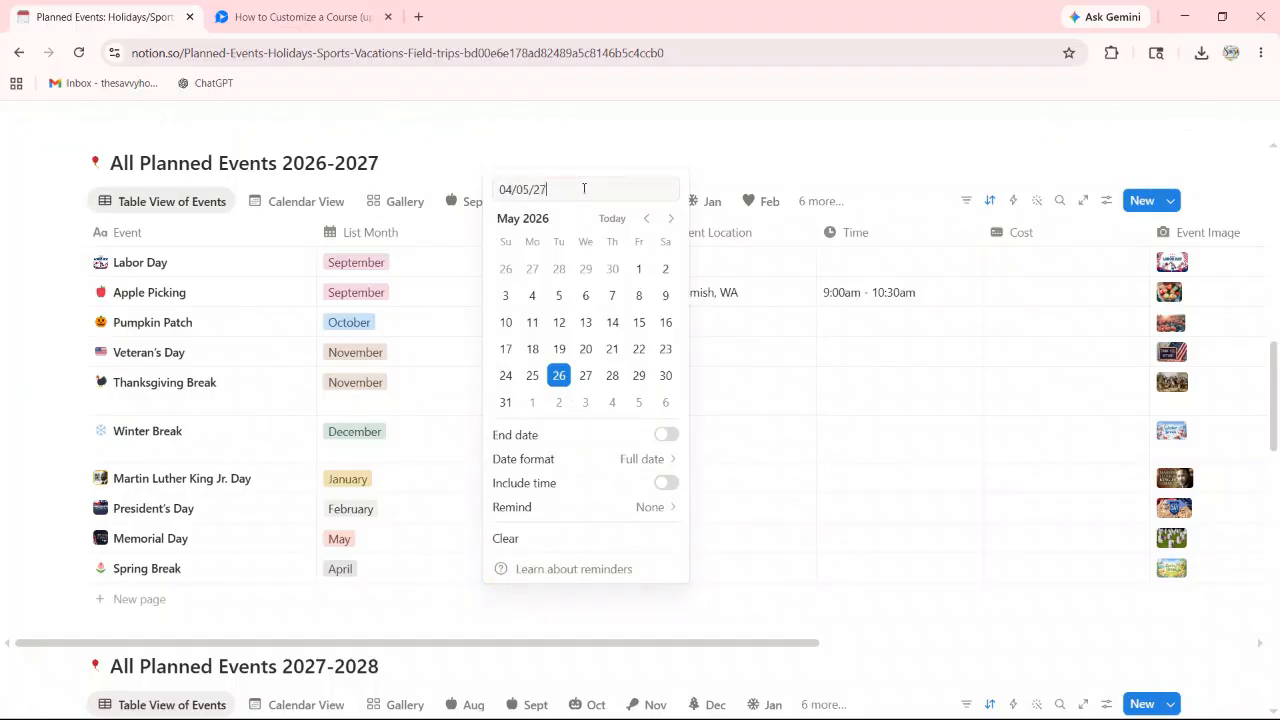
{"action": "key", "text": "Return"}
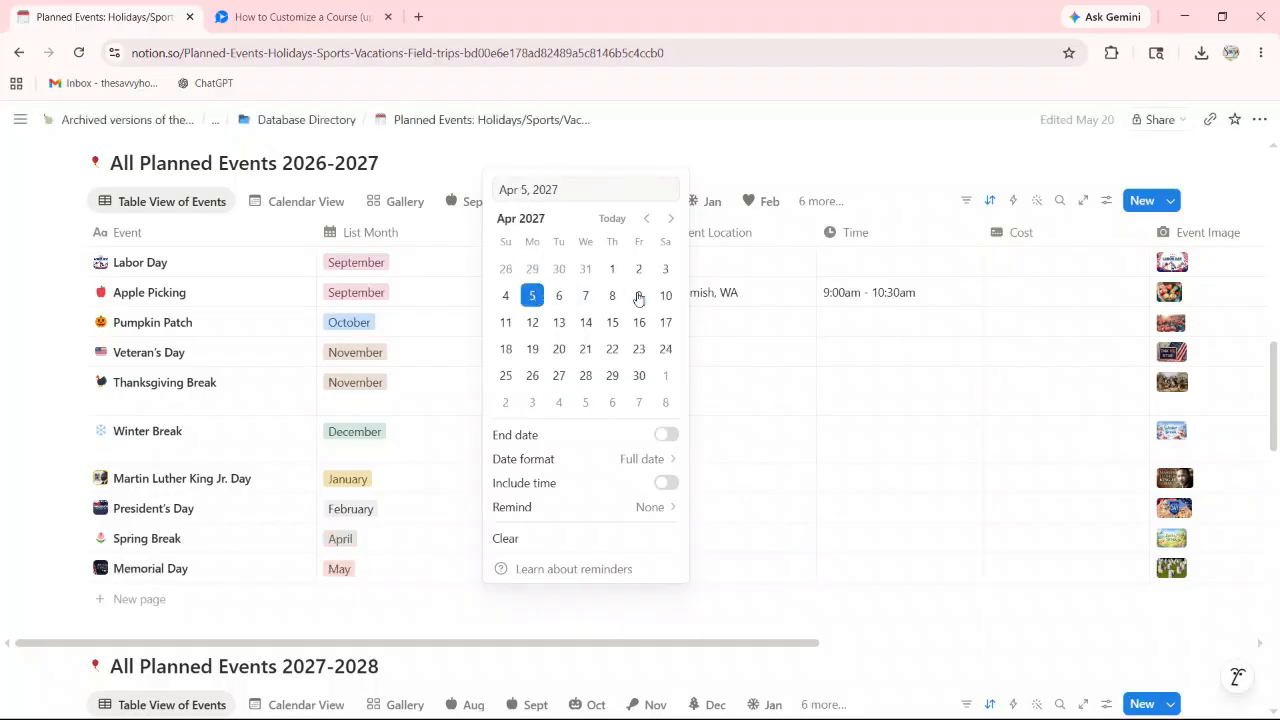
{"action": "left_click", "coordinate": [667, 434]}
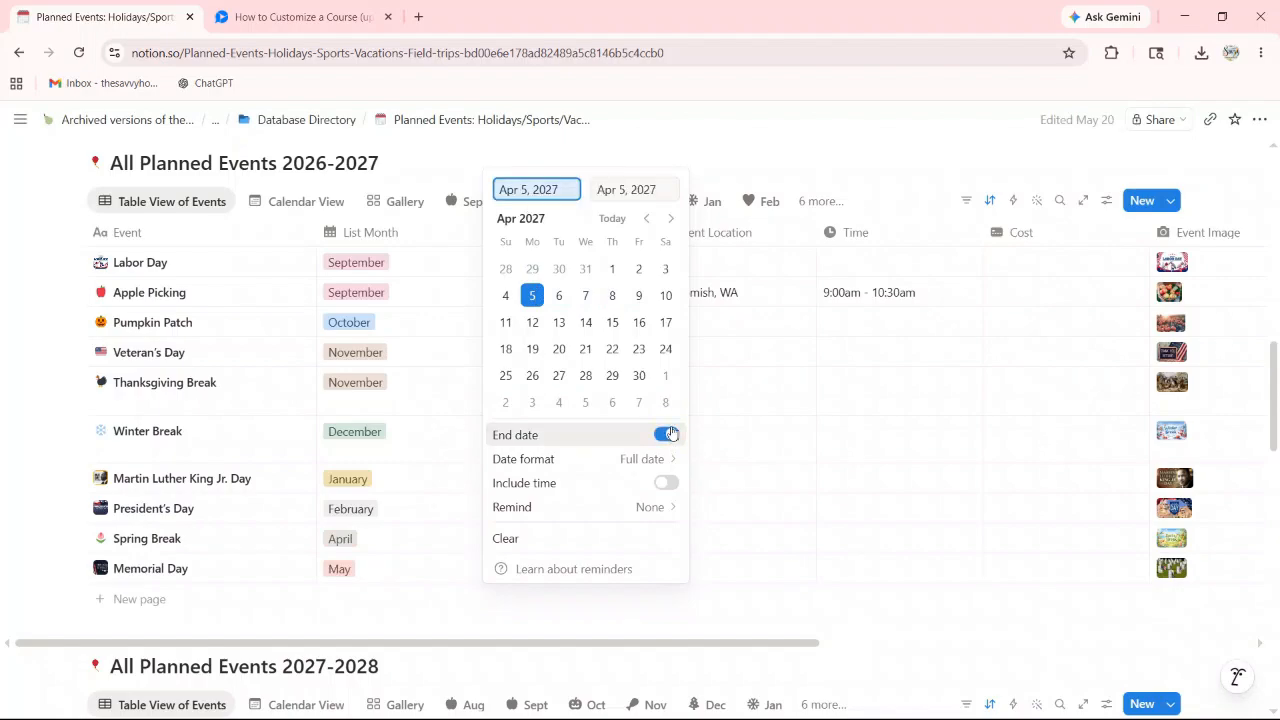
{"action": "left_click", "coordinate": [638, 298]}
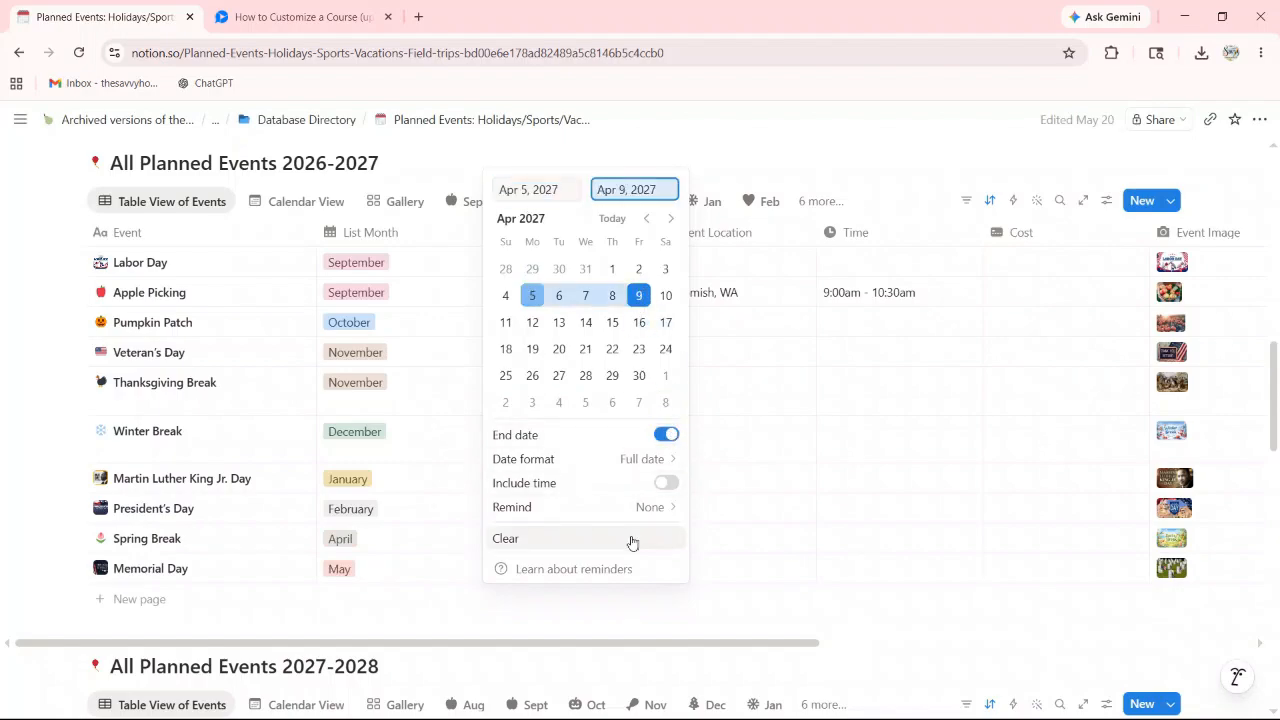
{"action": "left_click", "coordinate": [709, 611]}
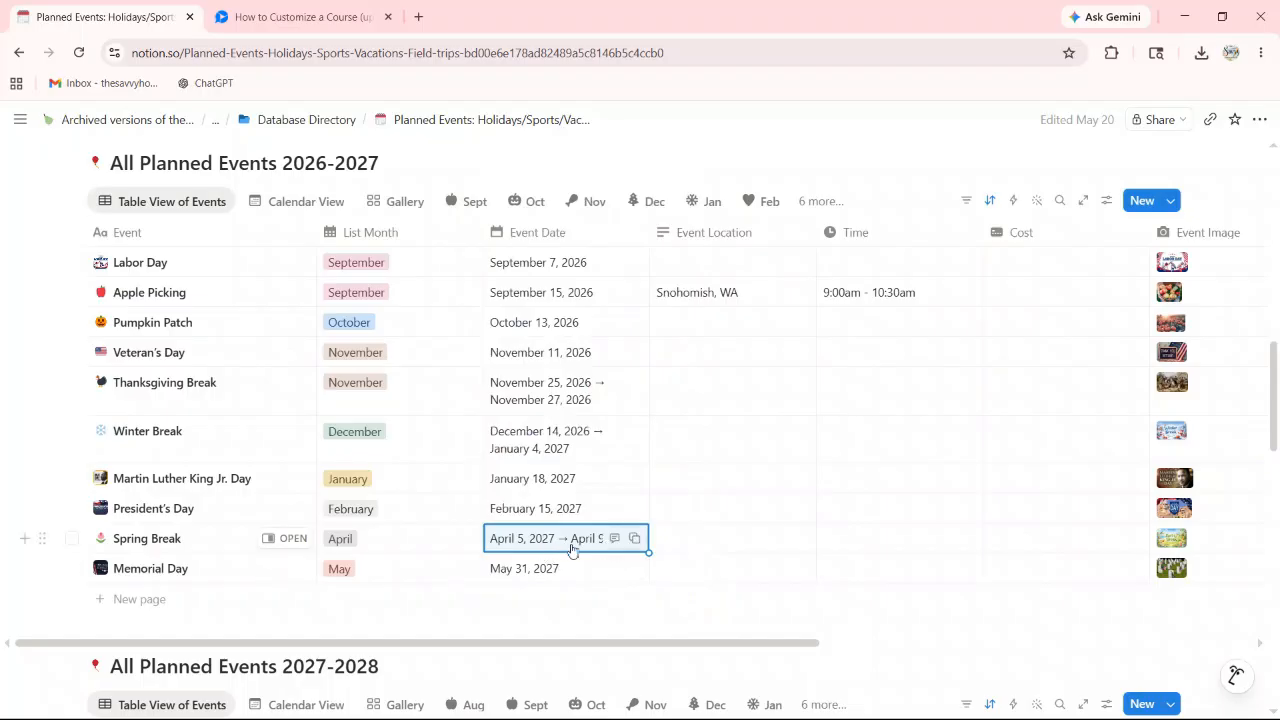
- Create a new event from the event template in the All Planned Events 2026-2027 table
{"action": "scroll", "coordinate": [400, 429], "scroll_direction": "up", "scroll_amount": 2}
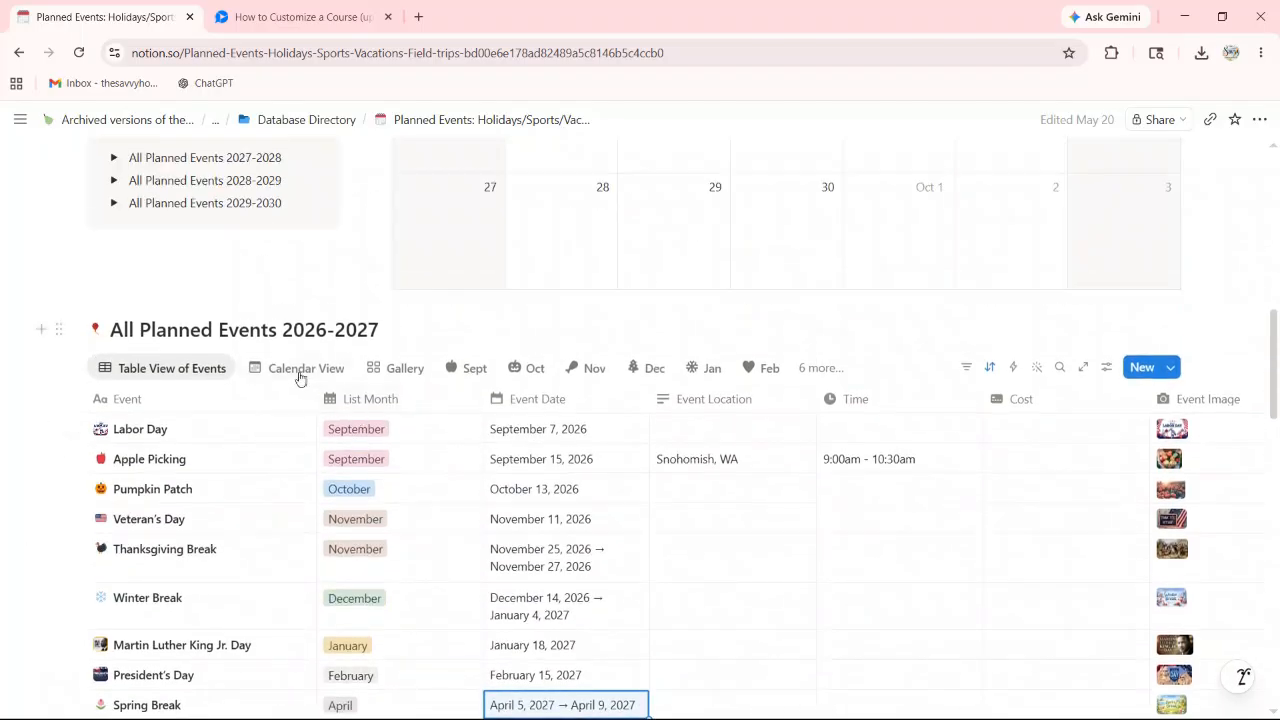
{"action": "scroll", "coordinate": [260, 375], "scroll_direction": "down", "scroll_amount": 1}
{"action": "scroll", "coordinate": [195, 375], "scroll_direction": "down", "scroll_amount": 1}
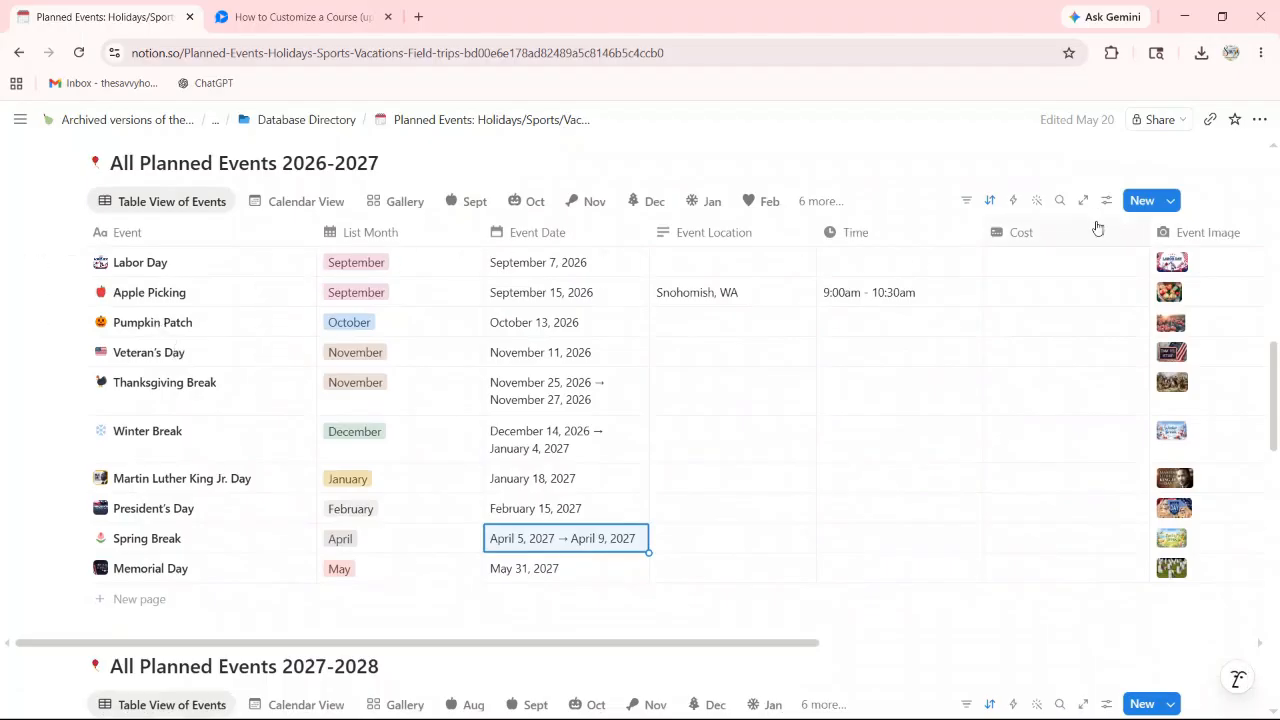
{"action": "left_click", "coordinate": [1170, 201]}
{"action": "left_click", "coordinate": [1050, 259]}
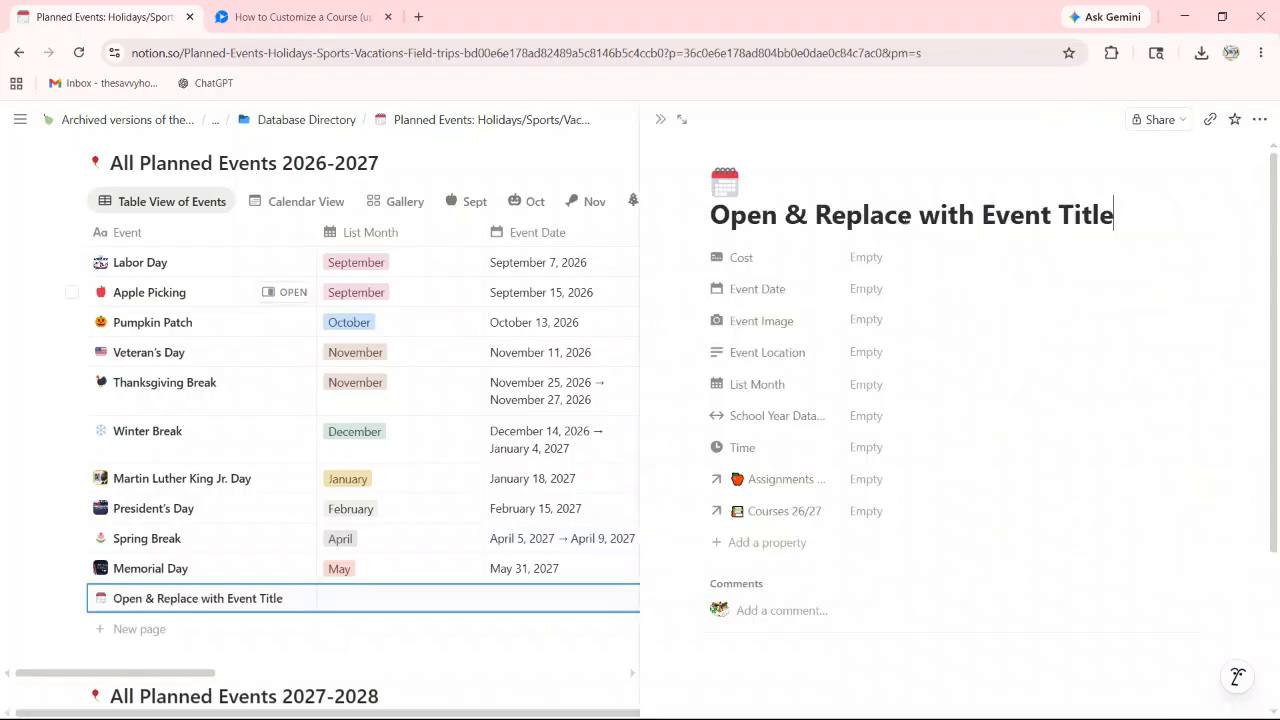
- Replace the new event's placeholder title with "Beach Day"
{"action": "left_click_drag", "start_coordinate": [1128, 213], "coordinate": [702, 218]}
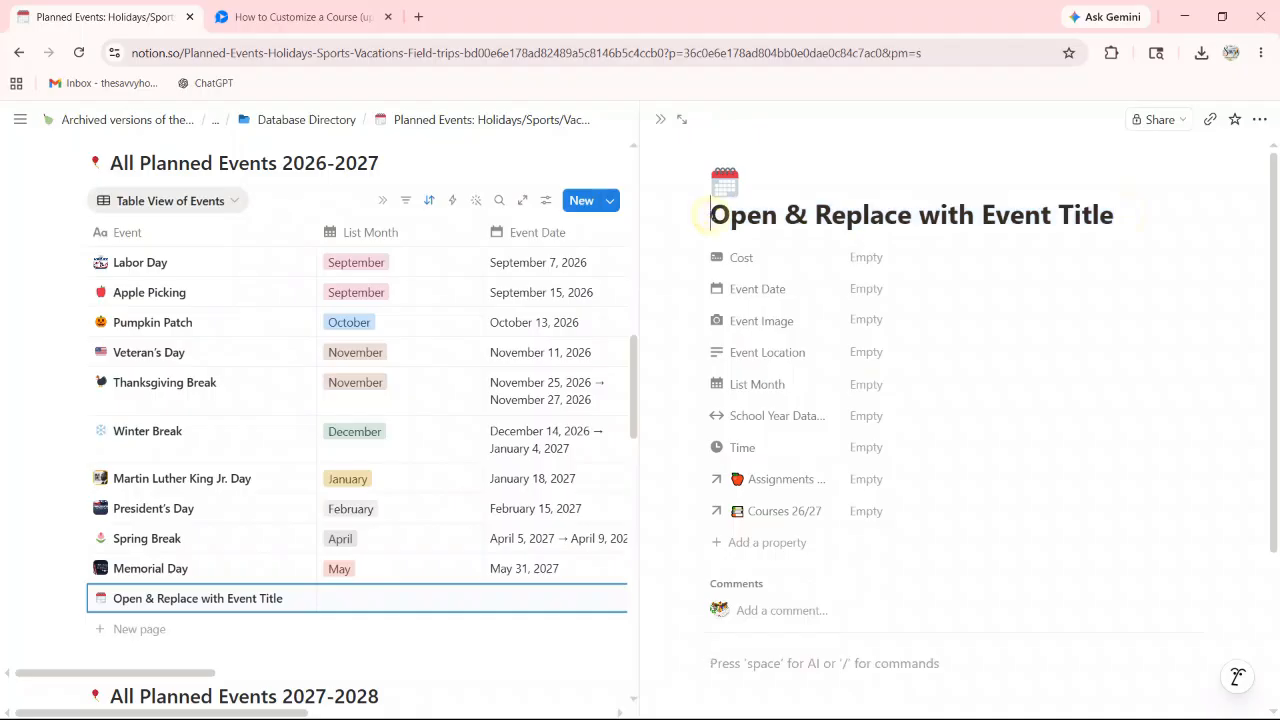
{"action": "left_click_drag", "start_coordinate": [710, 214], "coordinate": [1110, 261]}
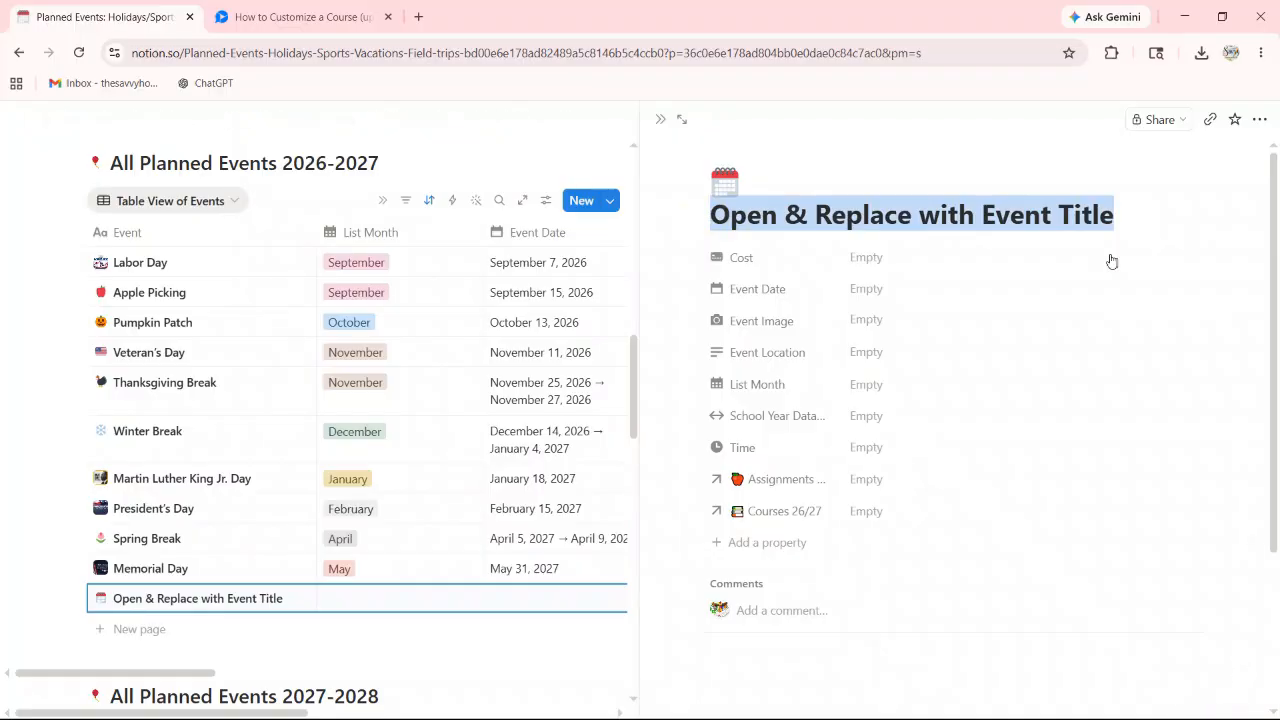
{"action": "type", "text": "bEA"}
{"action": "key", "text": "BackSpace"}
{"action": "key", "text": "BackSpace"}
{"action": "key", "text": "BackSpace"}
{"action": "key", "text": "Caps_Lock"}
{"action": "type", "text": "Beach DAy"}
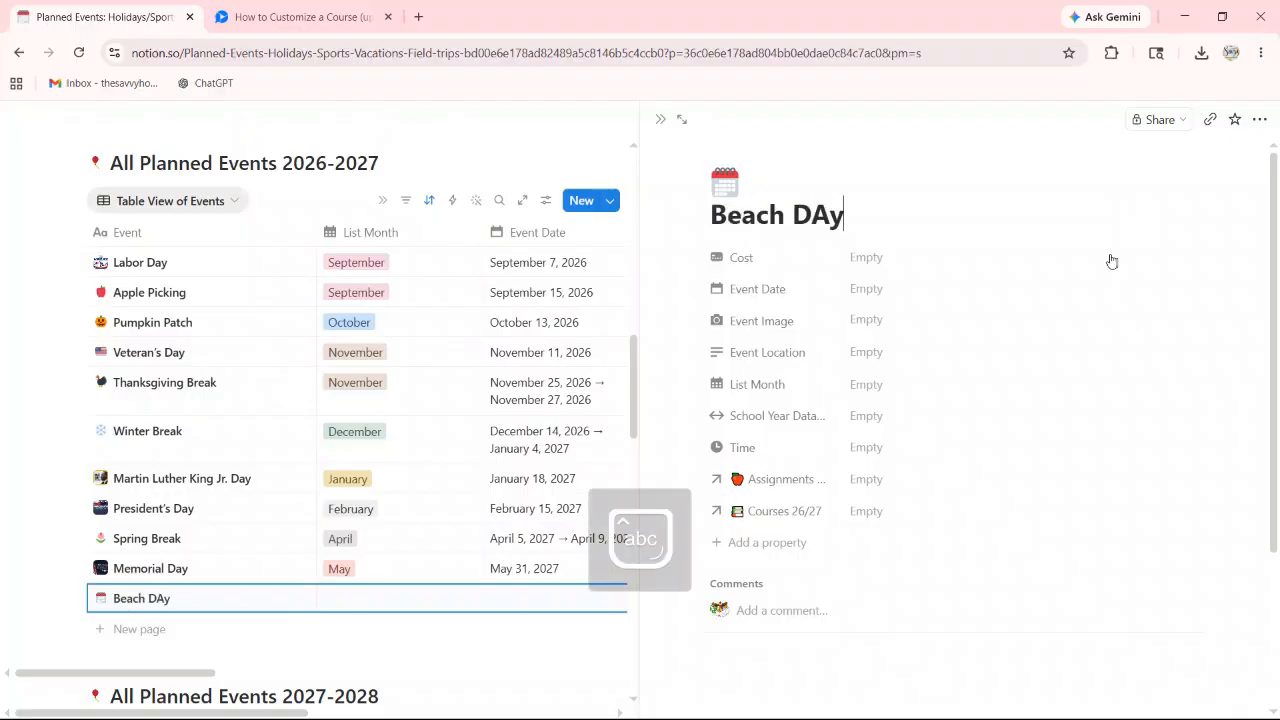
{"action": "key", "text": "BackSpace"}
{"action": "key", "text": "BackSpace"}
{"action": "key", "text": "BackSpace"}
{"action": "type", "text": "a"}
{"action": "key", "text": "BackSpace"}
{"action": "type", "text": "D"}
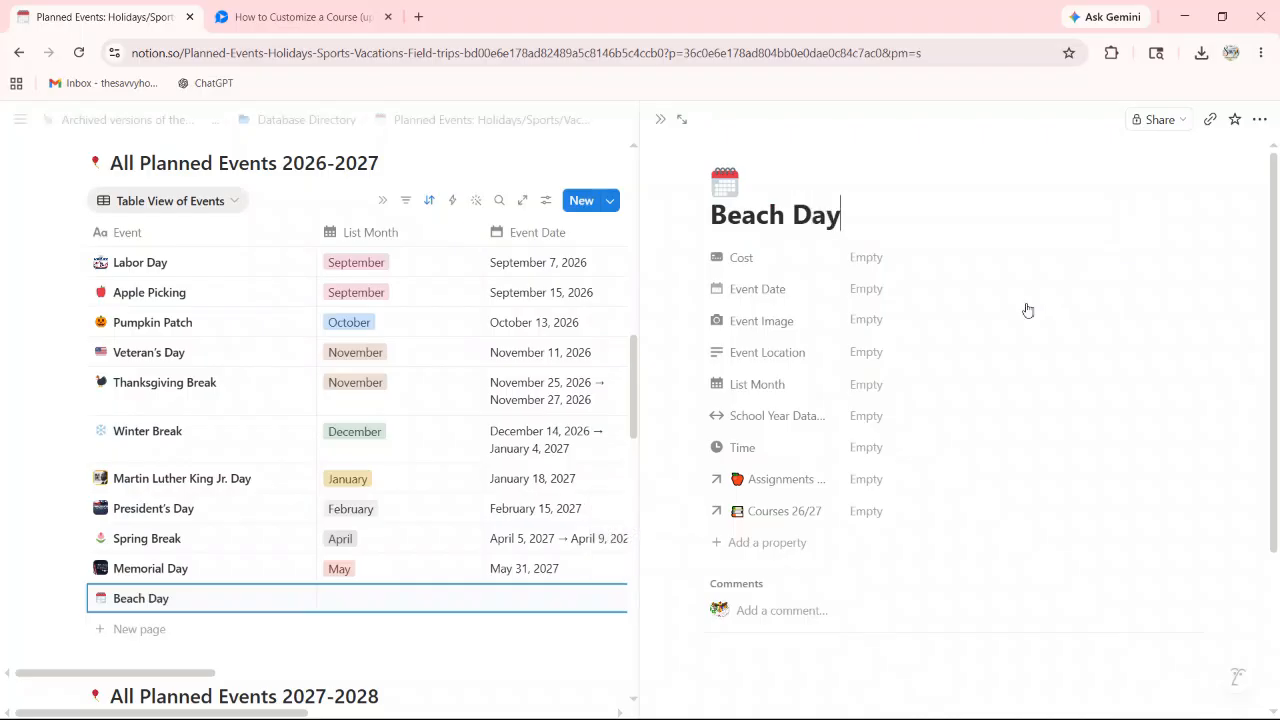
- Set the Beach Day event date to June 2, 2026
{"action": "left_click", "coordinate": [866, 289]}
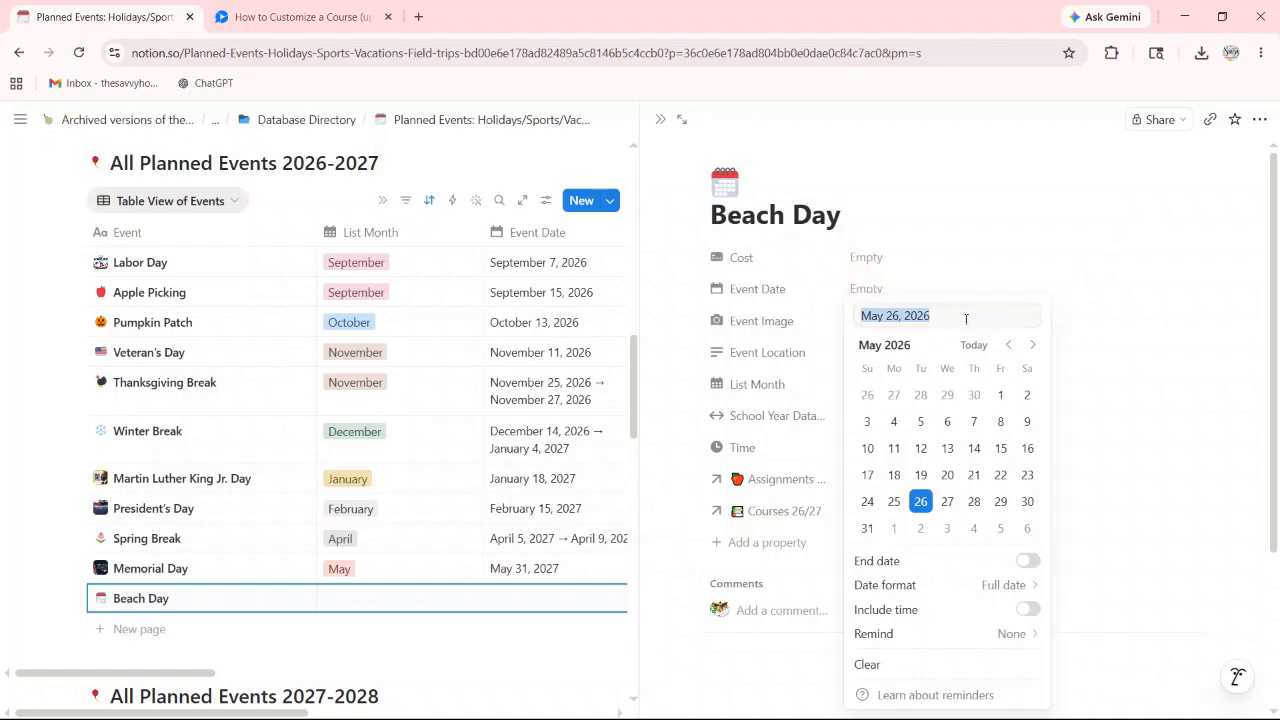
{"action": "type", "text": "06/02/"}
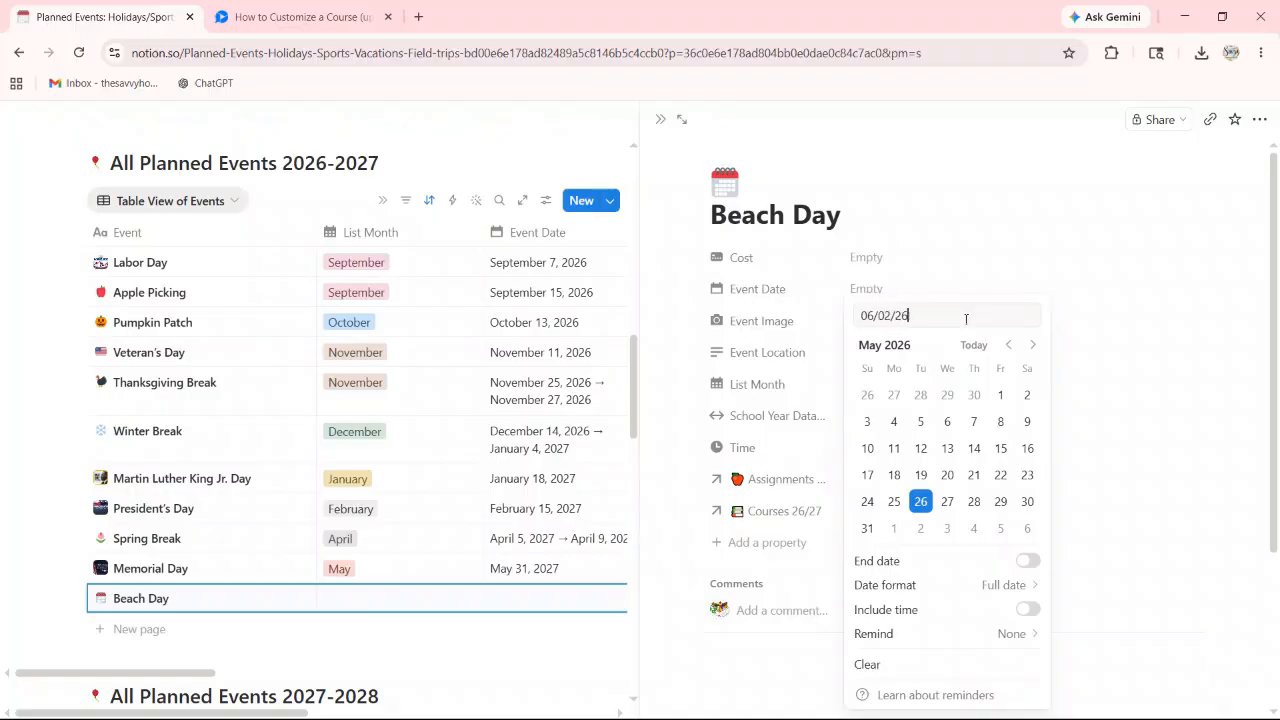
{"action": "key", "text": "Return"}
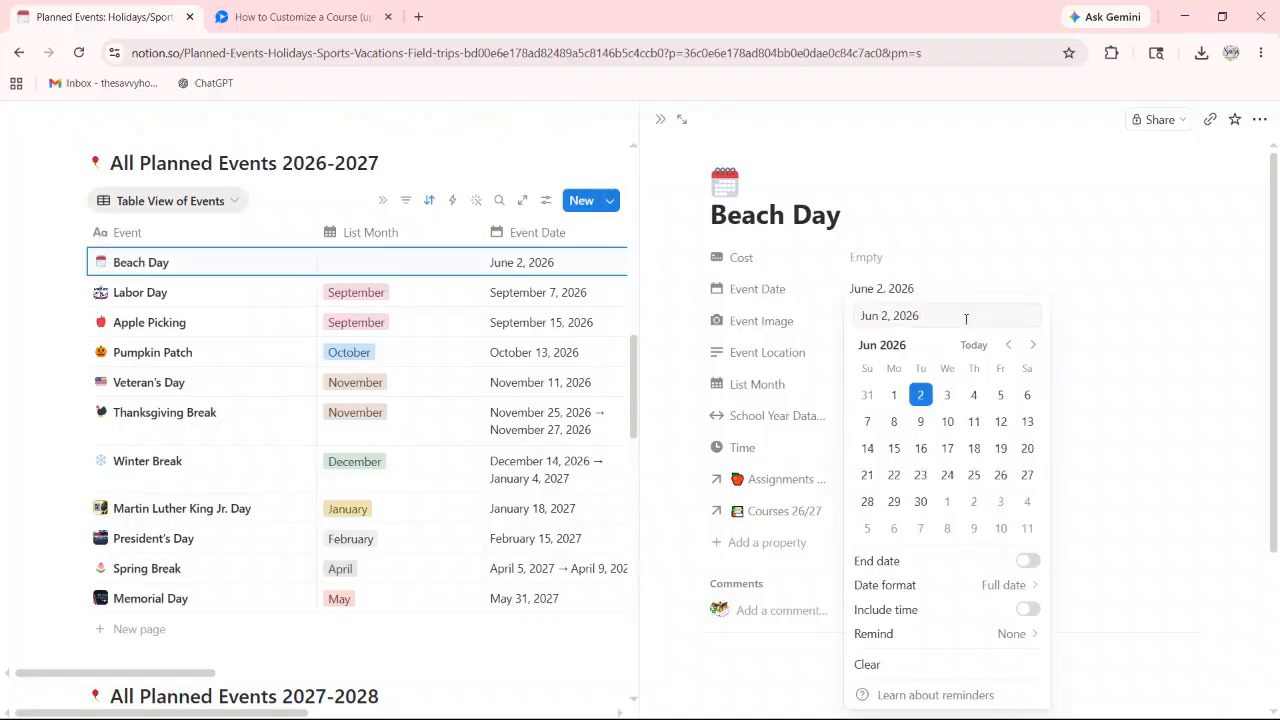
- Open Beach Day's Event Image property for adding a file, and search Google Images for "beach days" in a new browser tab
{"action": "left_click", "coordinate": [907, 247]}
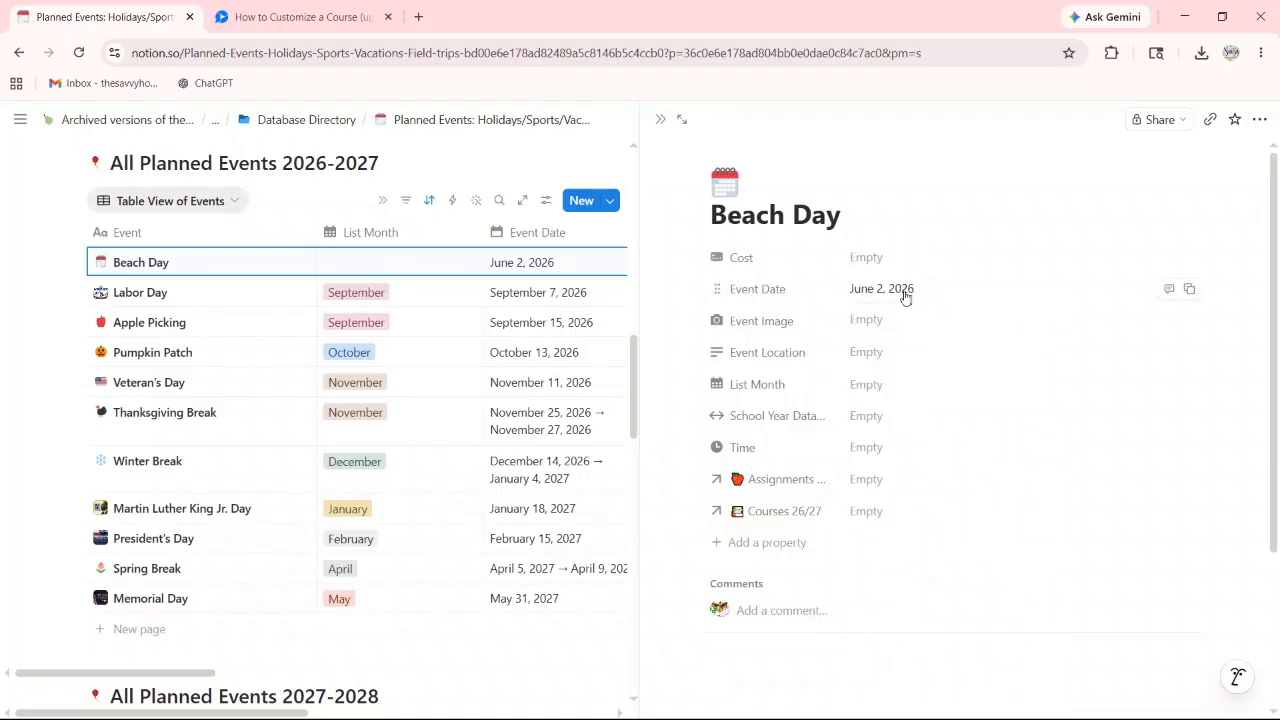
{"action": "left_click", "coordinate": [857, 321]}
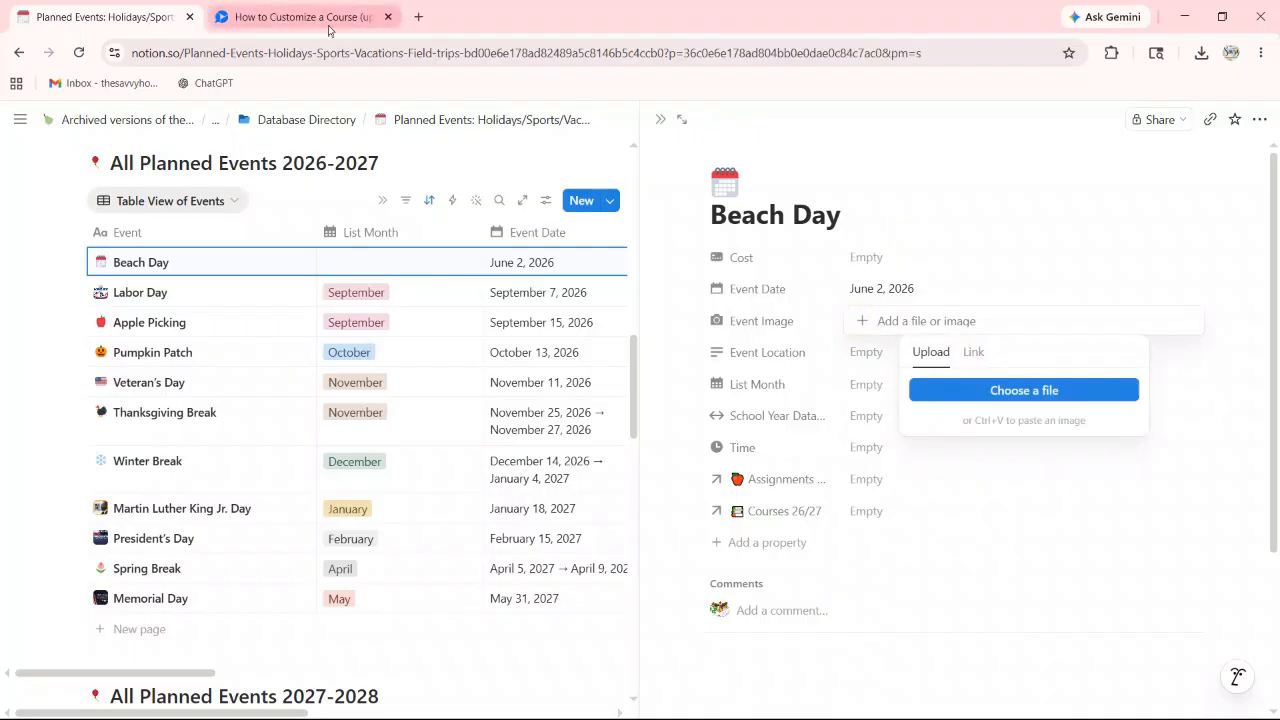
{"action": "left_click", "coordinate": [418, 21]}
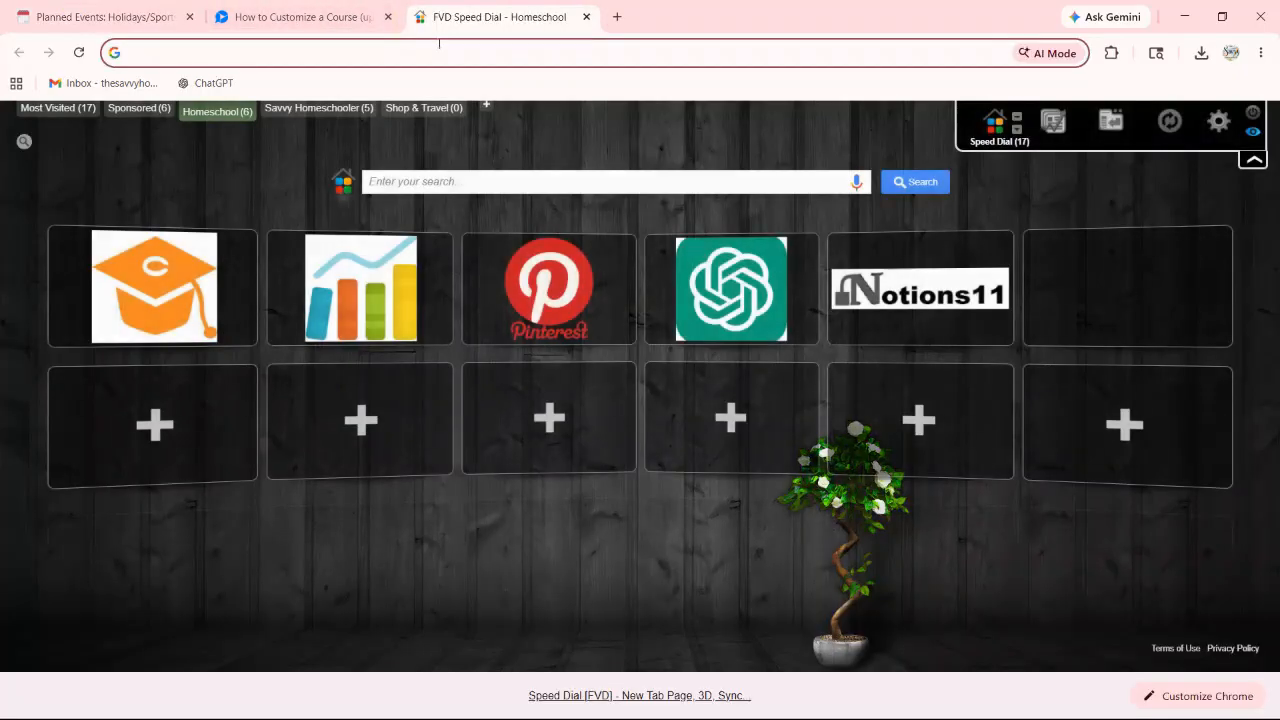
{"action": "type", "text": "beach days"}
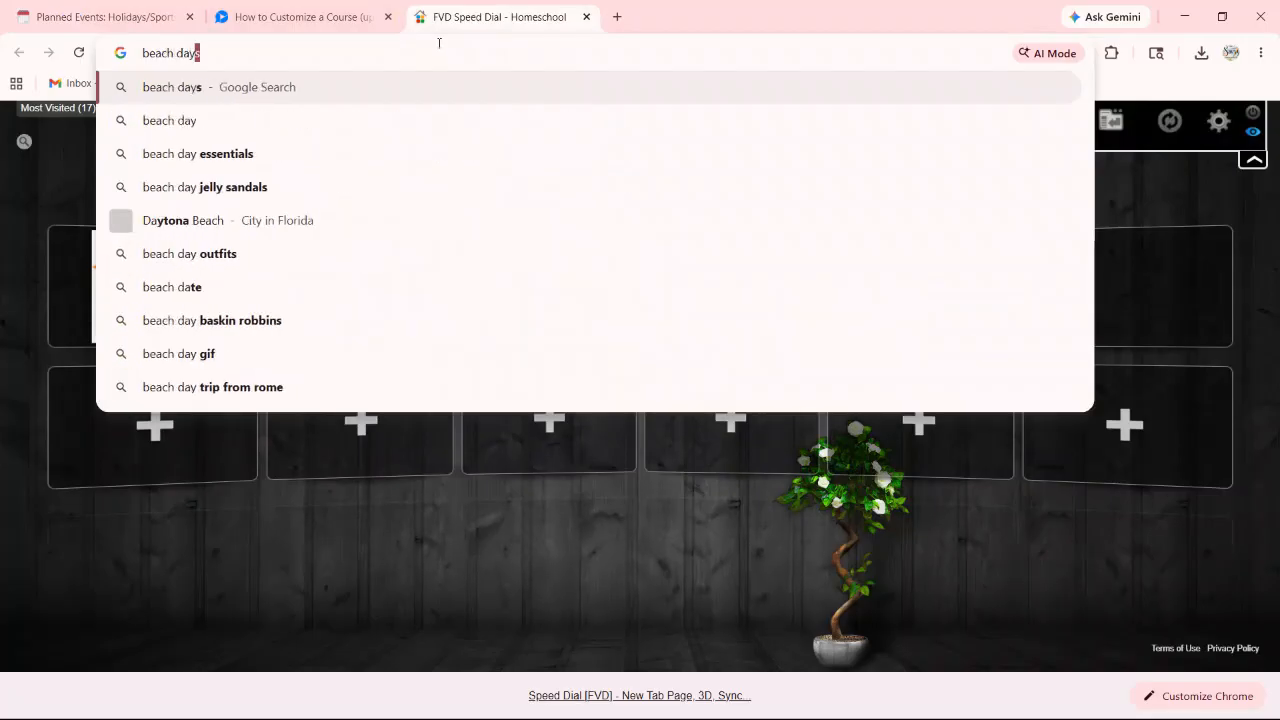
{"action": "key", "text": "Return"}
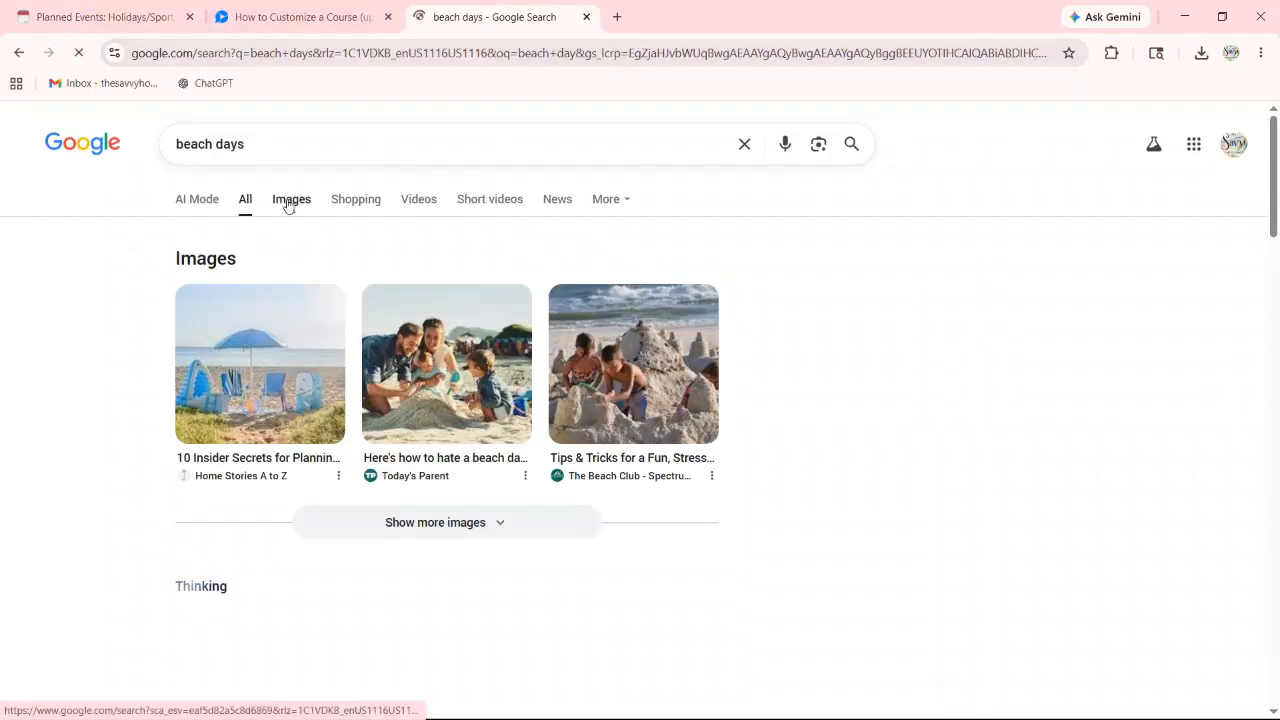
{"action": "left_click", "coordinate": [291, 204]}
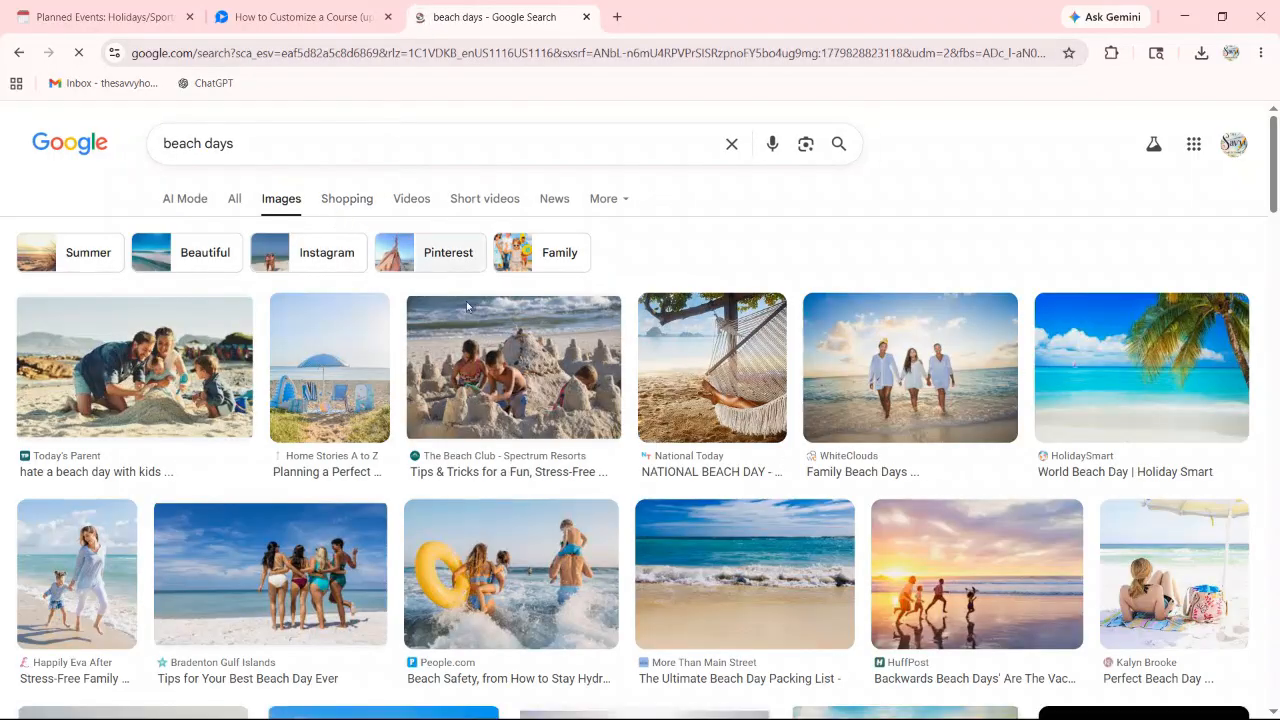
- Browse the beach image results and copy the image address of Stencil's "Beach Day!" picture with the starfish and seashells
{"action": "scroll", "coordinate": [500, 300], "scroll_direction": "down", "scroll_amount": 1}
{"action": "scroll", "coordinate": [597, 385], "scroll_direction": "down", "scroll_amount": 5}
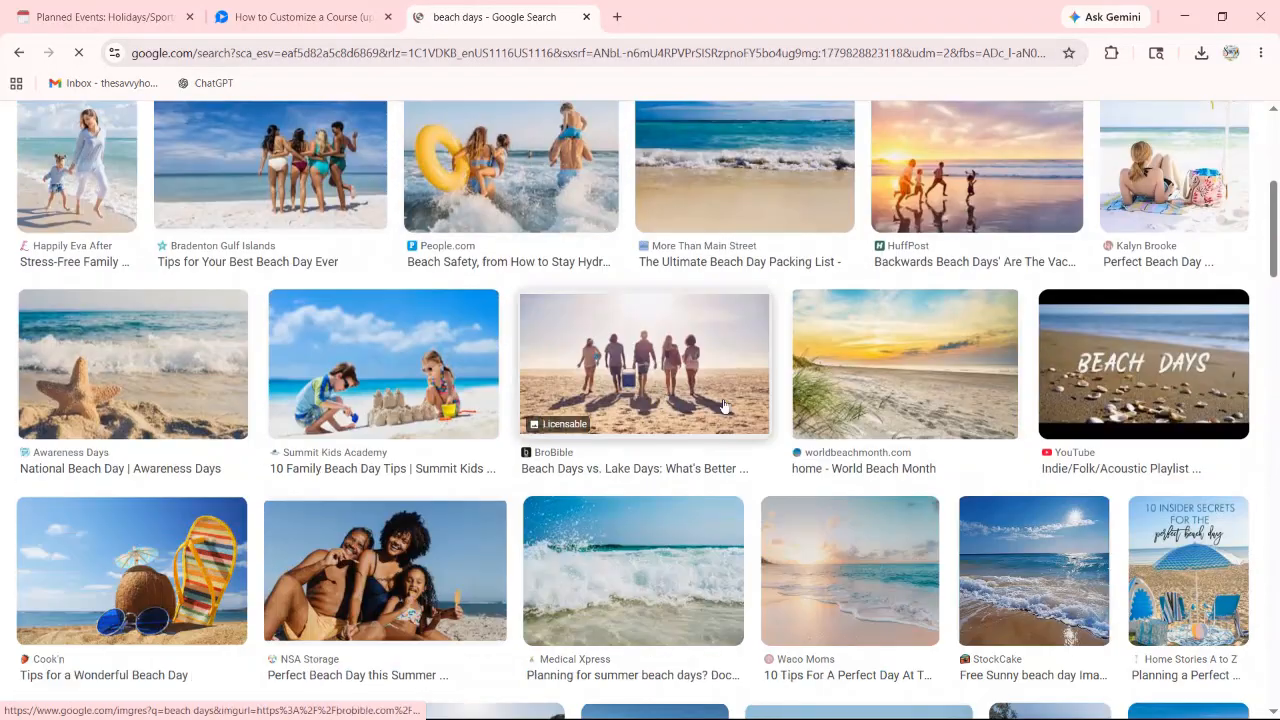
{"action": "scroll", "coordinate": [880, 300], "scroll_direction": "down", "scroll_amount": 4}
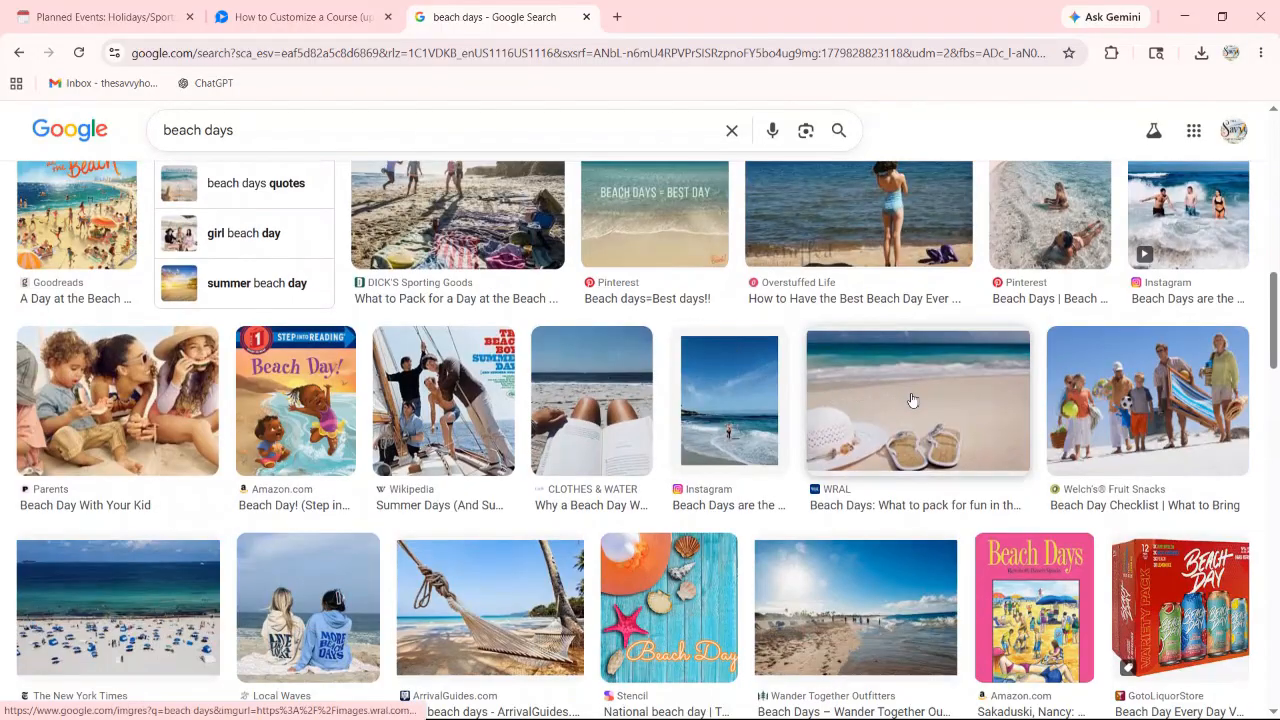
{"action": "left_click", "coordinate": [1134, 392]}
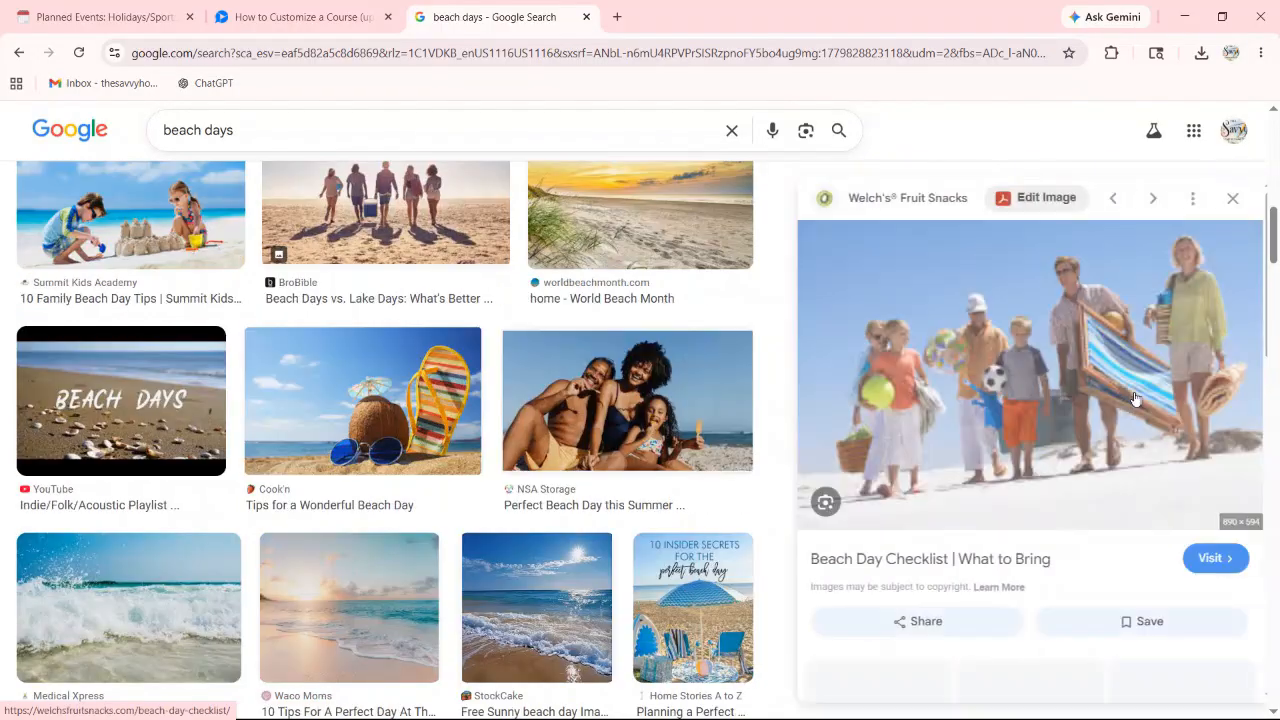
{"action": "scroll", "coordinate": [624, 512], "scroll_direction": "down", "scroll_amount": 1}
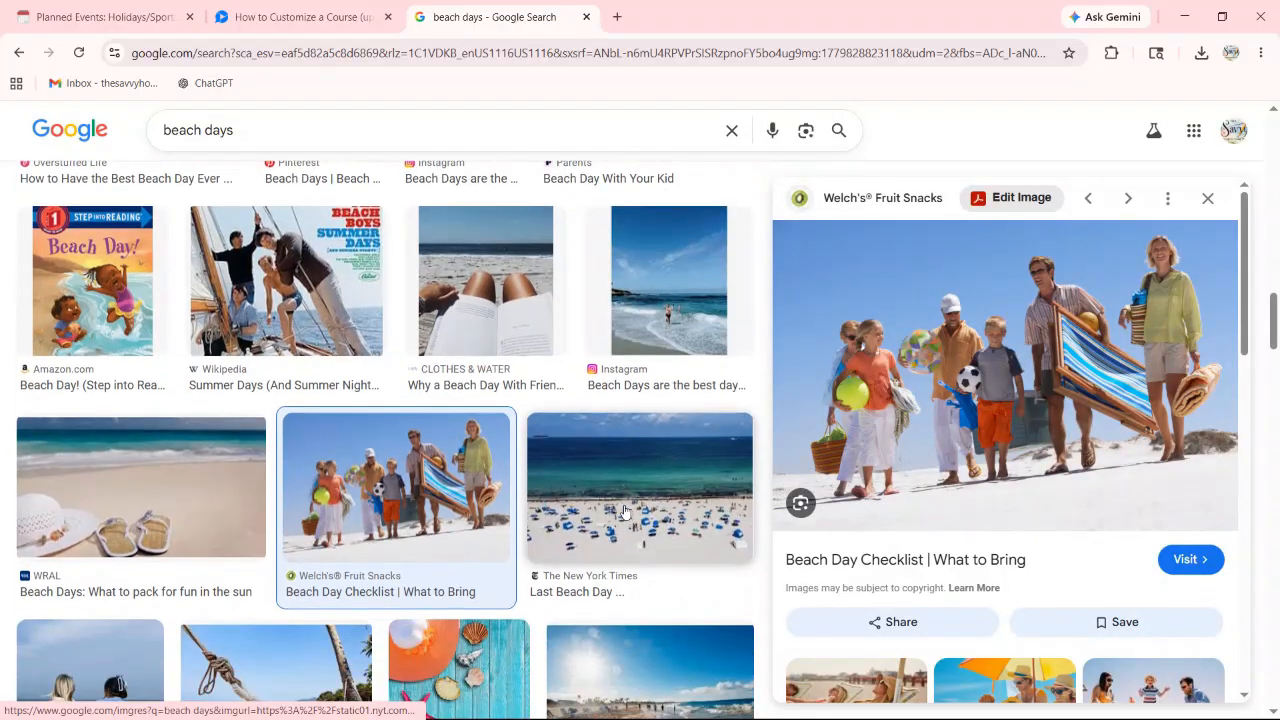
{"action": "left_click", "coordinate": [149, 477]}
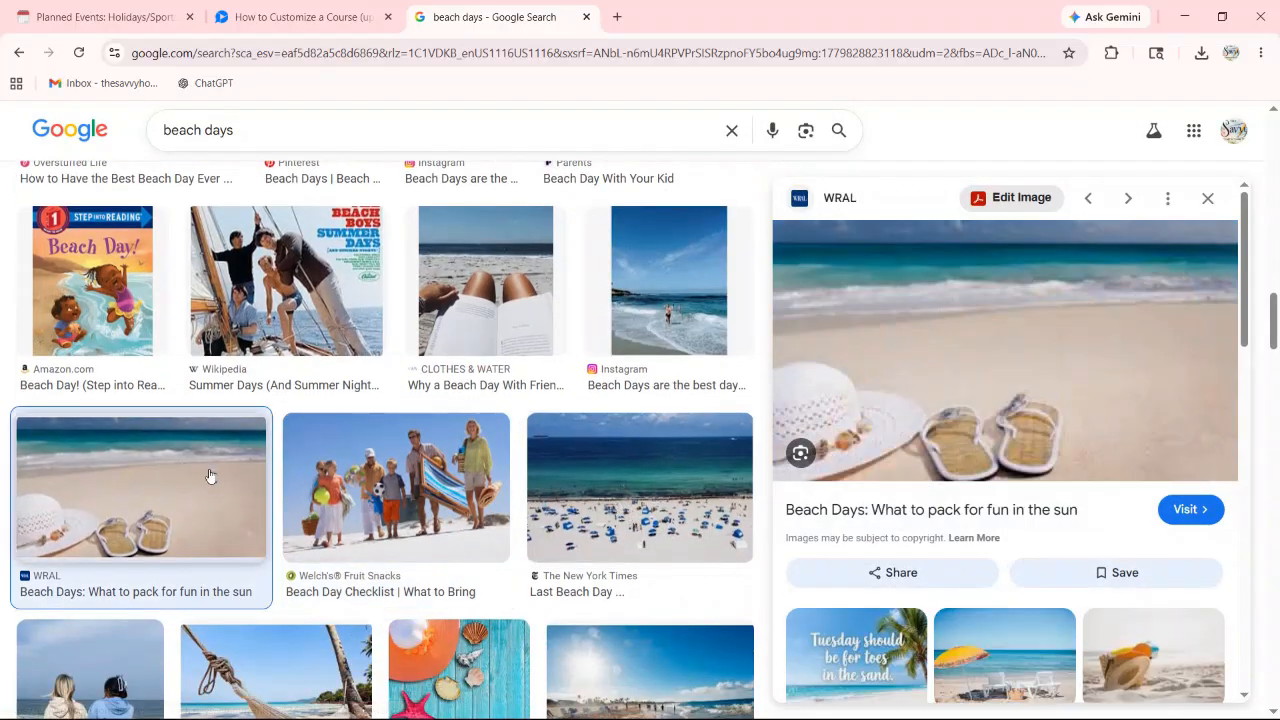
{"action": "scroll", "coordinate": [382, 543], "scroll_direction": "down", "scroll_amount": 2}
{"action": "left_click", "coordinate": [483, 541]}
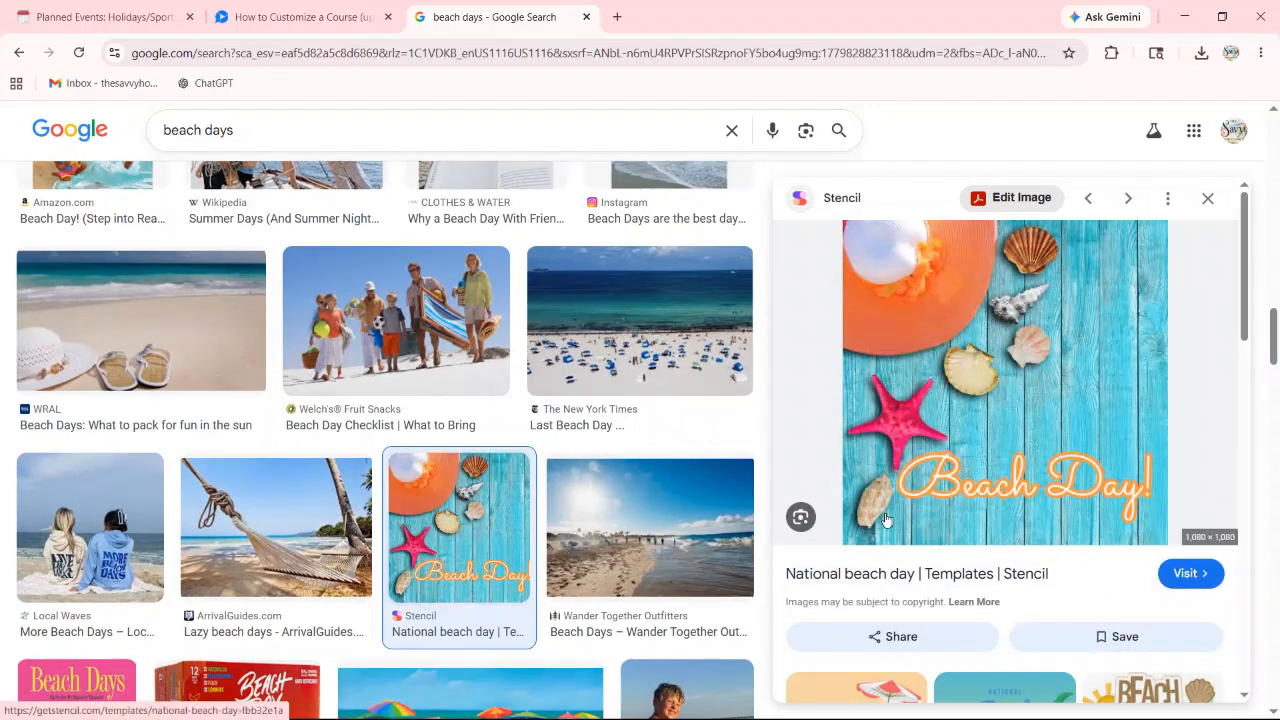
{"action": "right_click", "coordinate": [986, 491]}
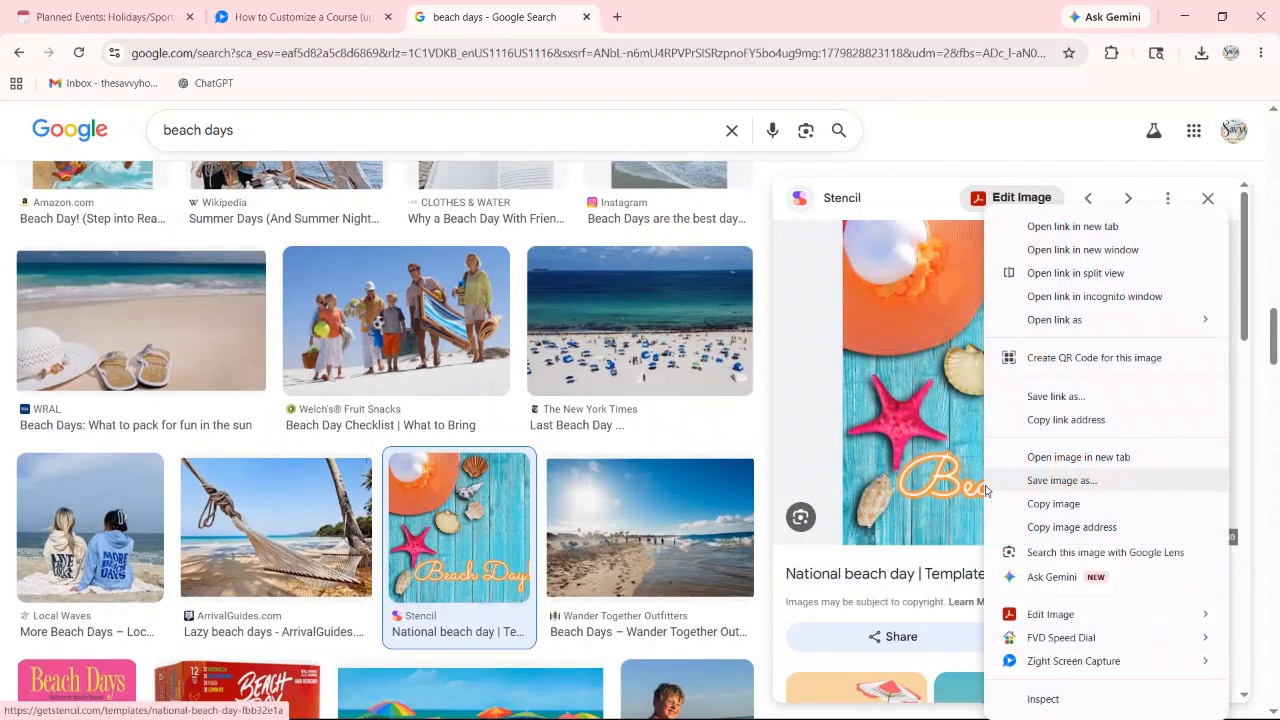
{"action": "left_click", "coordinate": [1083, 536]}
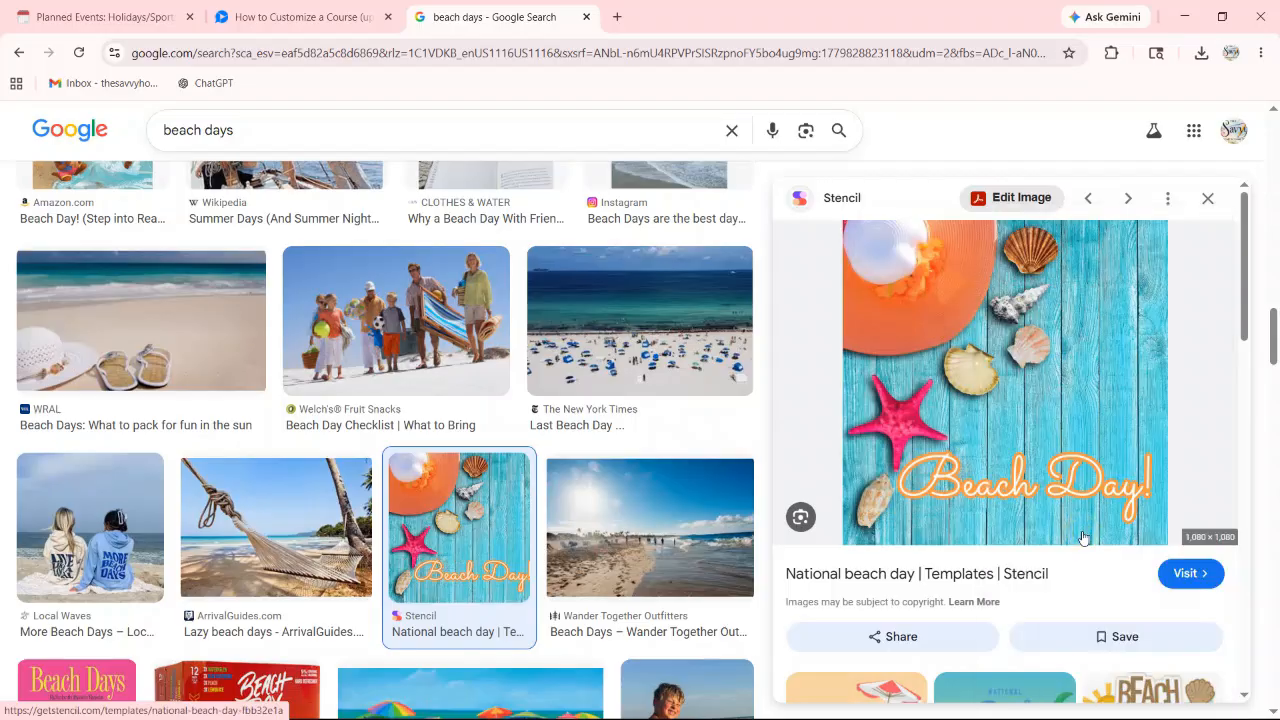
- Try linking the copied Stencil image address as Beach Day's Event Image in Notion, and delete that link
{"action": "left_click", "coordinate": [98, 17]}
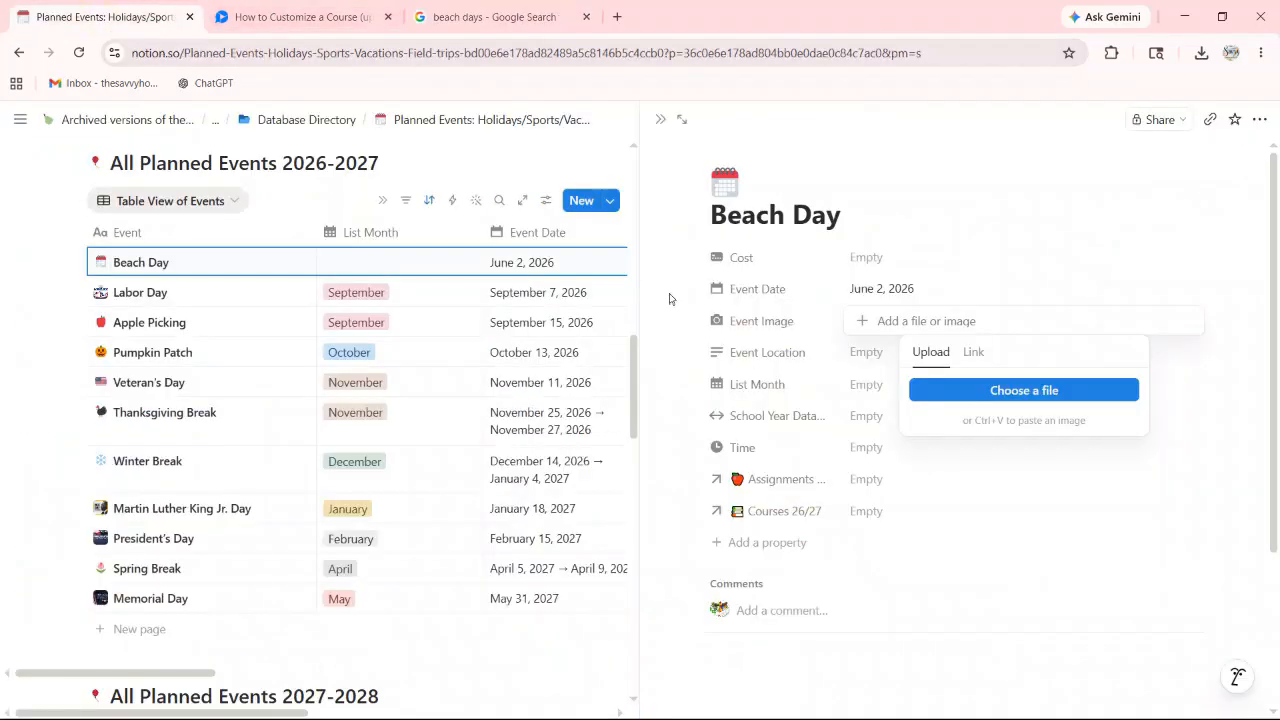
{"action": "left_click", "coordinate": [974, 352]}
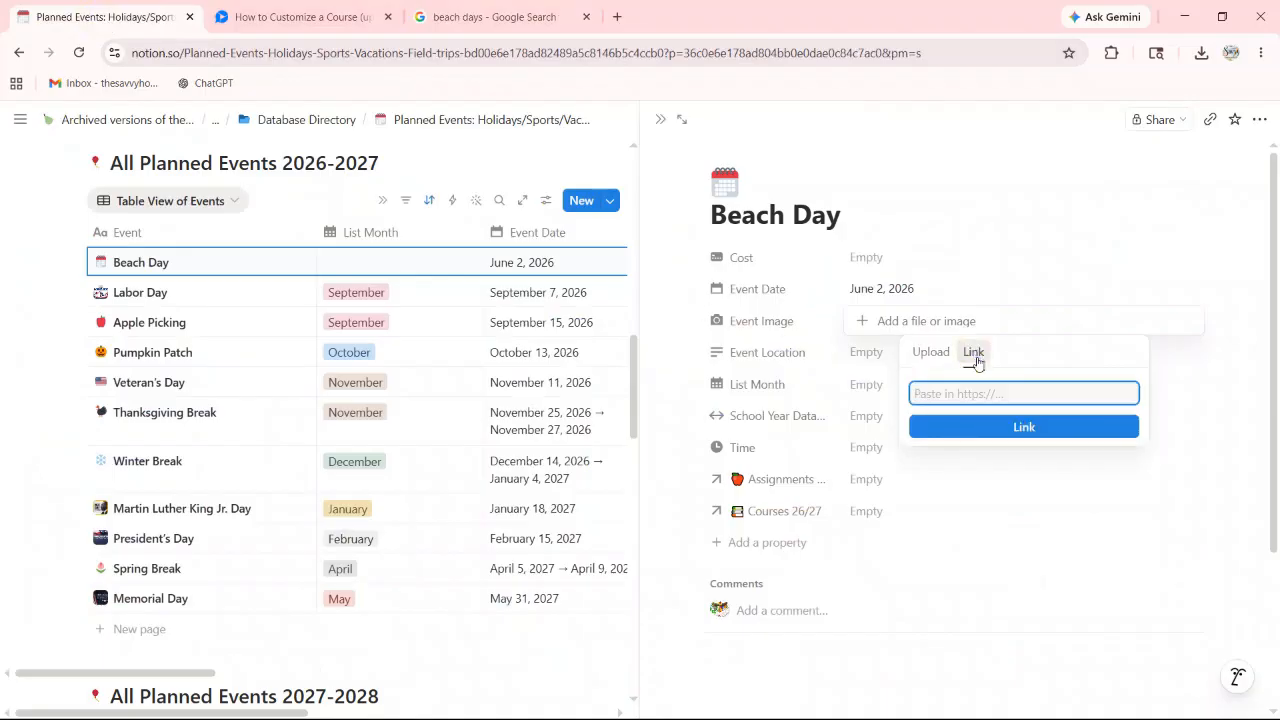
{"action": "key", "text": "ctrl+v"}
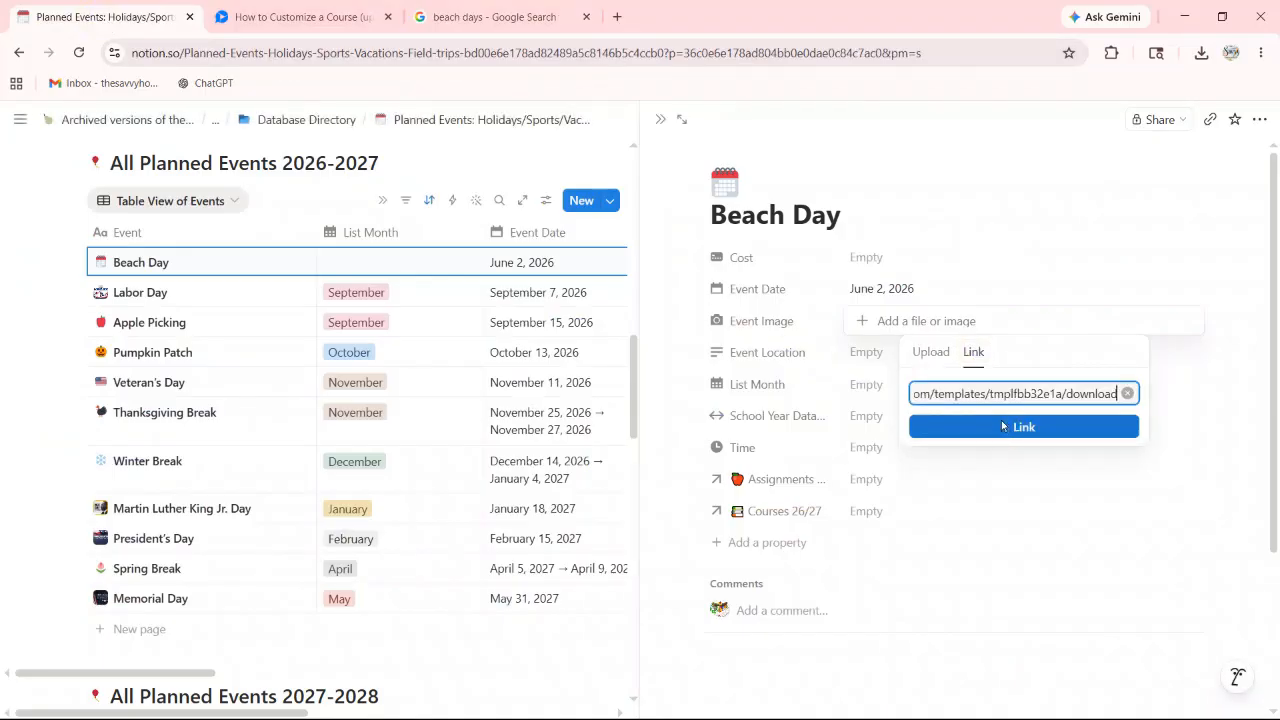
{"action": "left_click", "coordinate": [1003, 426]}
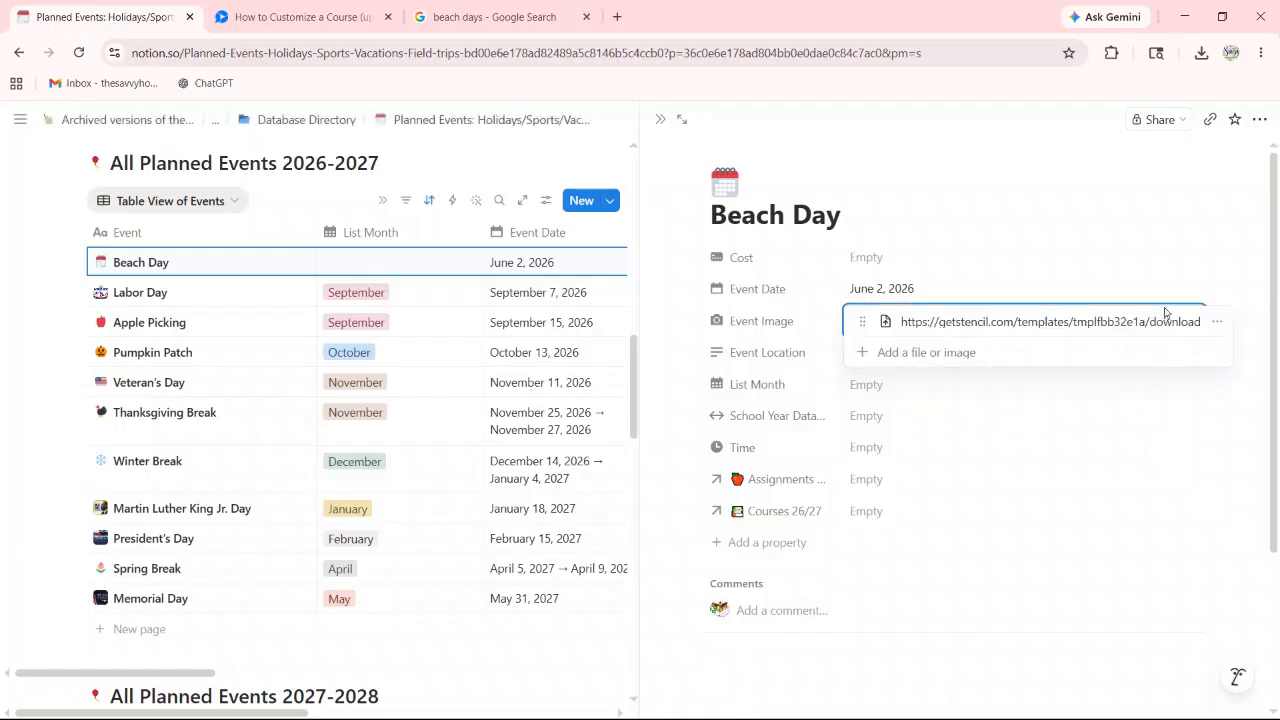
{"action": "left_click", "coordinate": [1217, 321]}
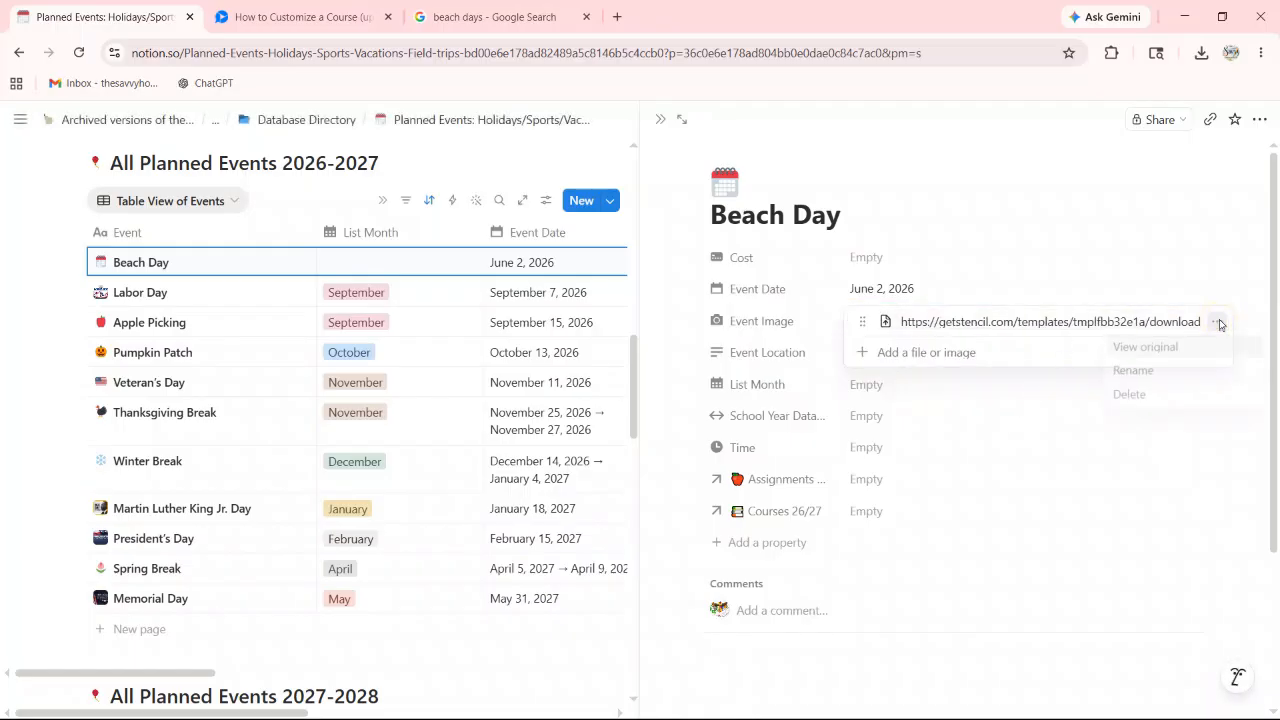
{"action": "left_click", "coordinate": [1125, 395]}
- Return to the Google Images results and refine the search to "beach days filetype:png"
{"action": "left_click", "coordinate": [488, 20]}
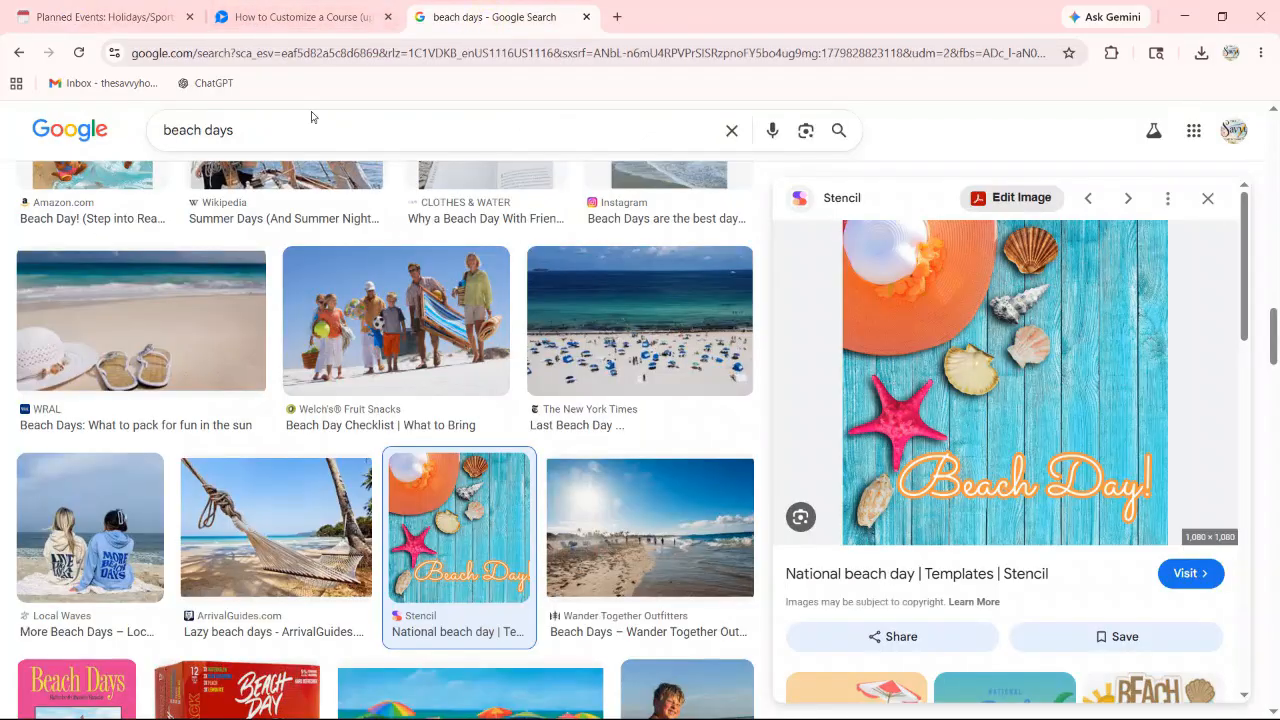
{"action": "left_click", "coordinate": [306, 136]}
{"action": "type", "text": "filetype:png"}
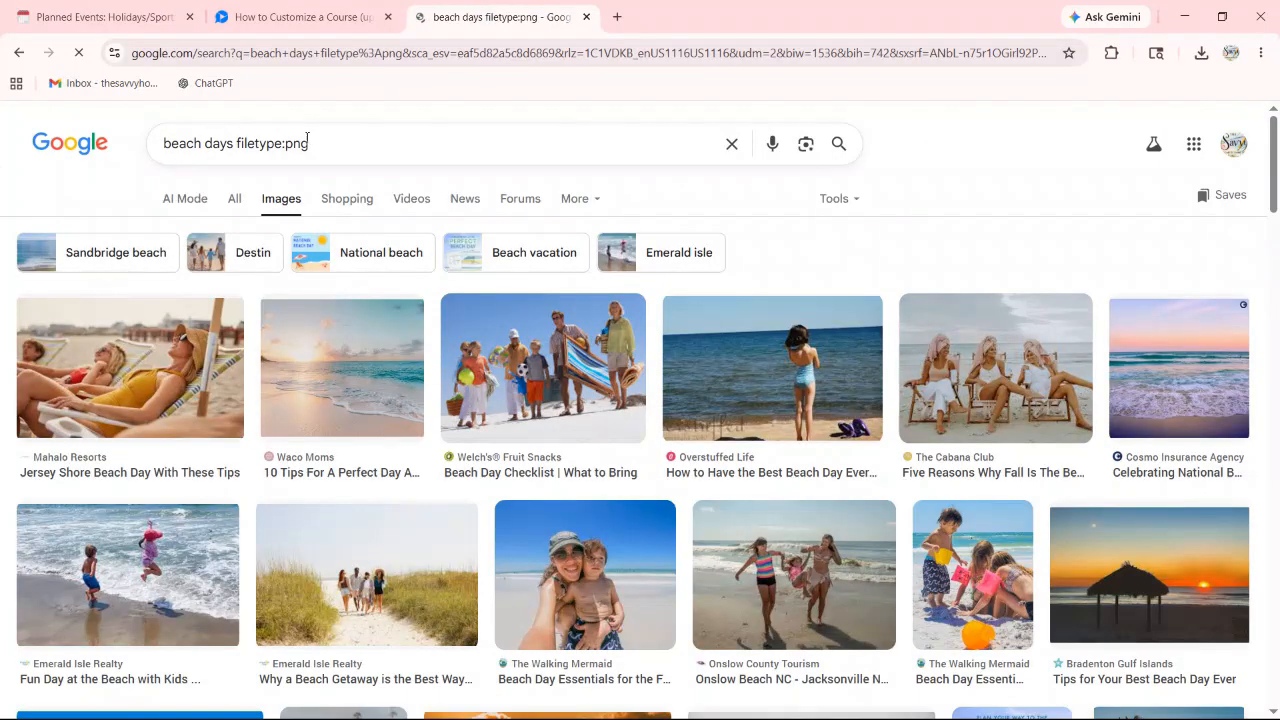
- Copy the image address of the Emerald Isle Realty photo of two children jumping in the waves
{"action": "scroll", "coordinate": [1006, 386], "scroll_direction": "down", "scroll_amount": 1}
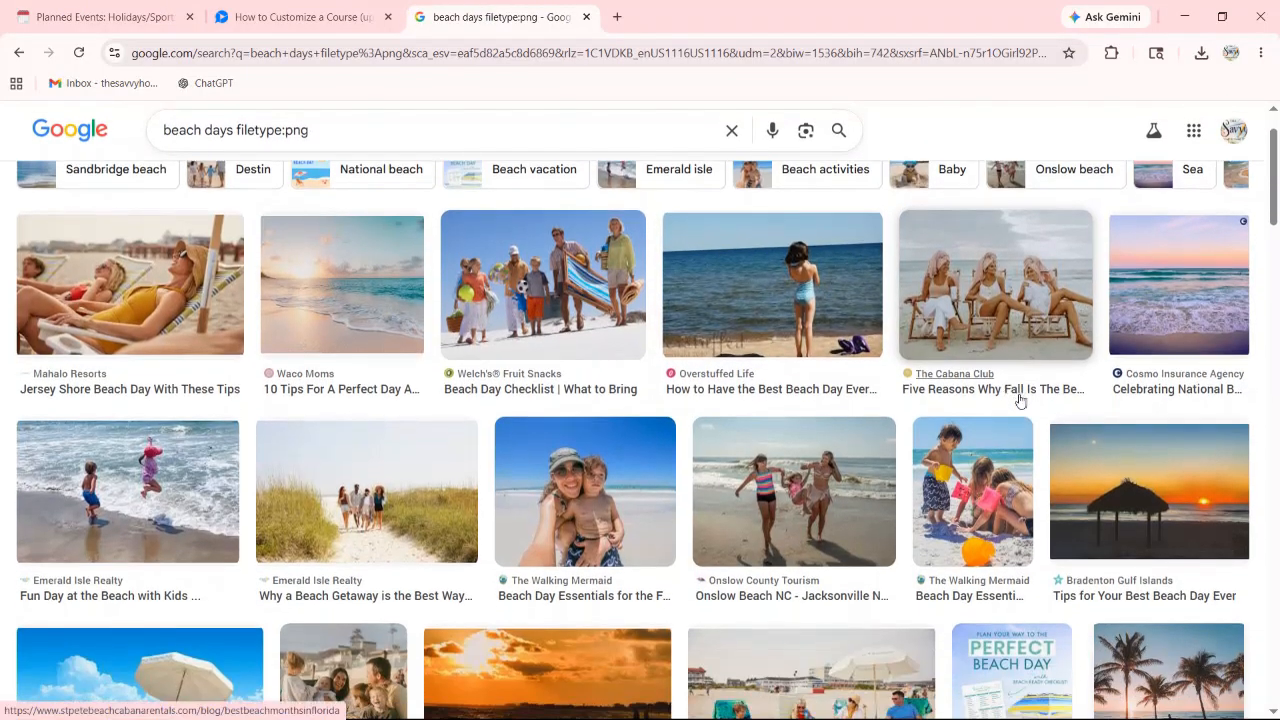
{"action": "scroll", "coordinate": [430, 520], "scroll_direction": "down", "scroll_amount": 1}
{"action": "left_click", "coordinate": [110, 432]}
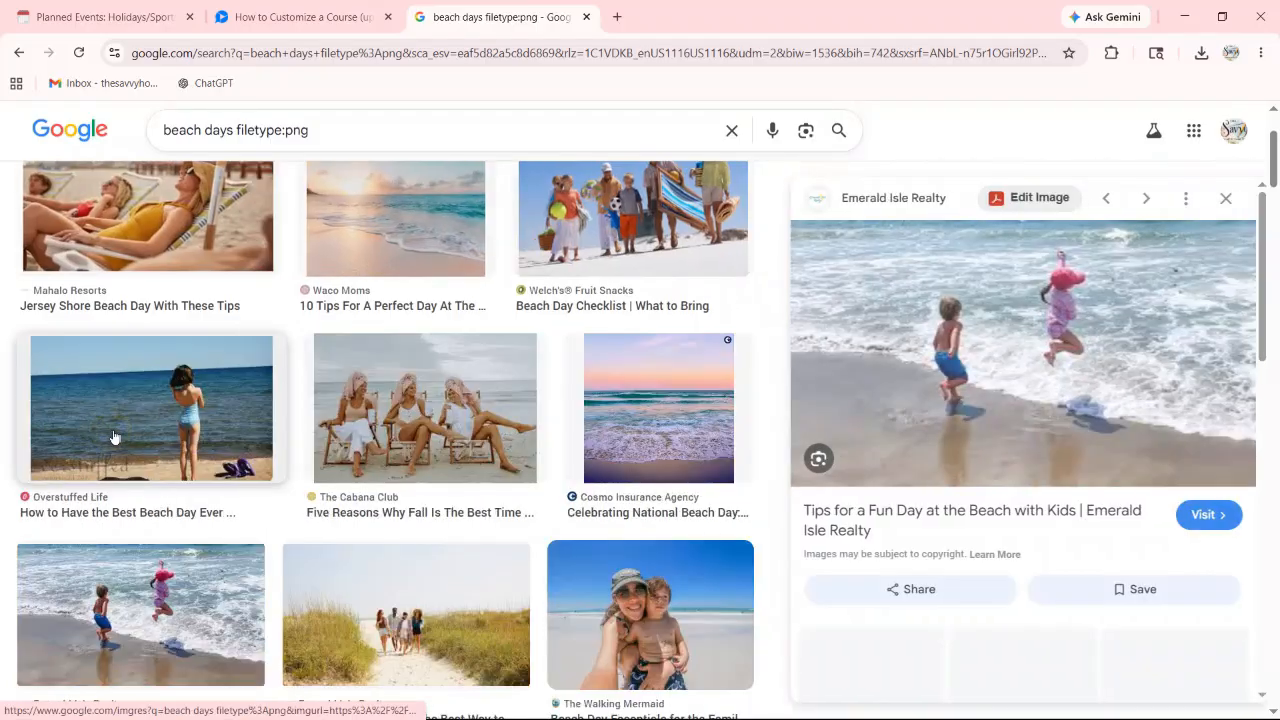
{"action": "right_click", "coordinate": [892, 365]}
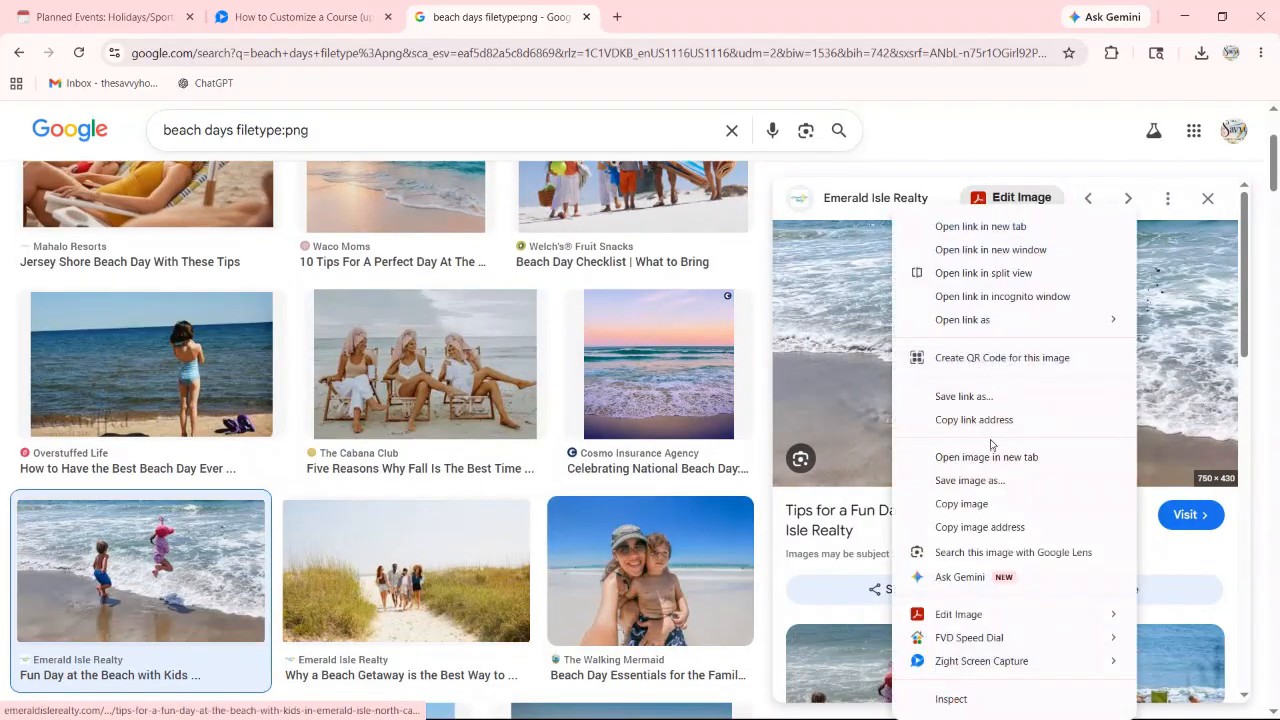
{"action": "left_click", "coordinate": [997, 527]}
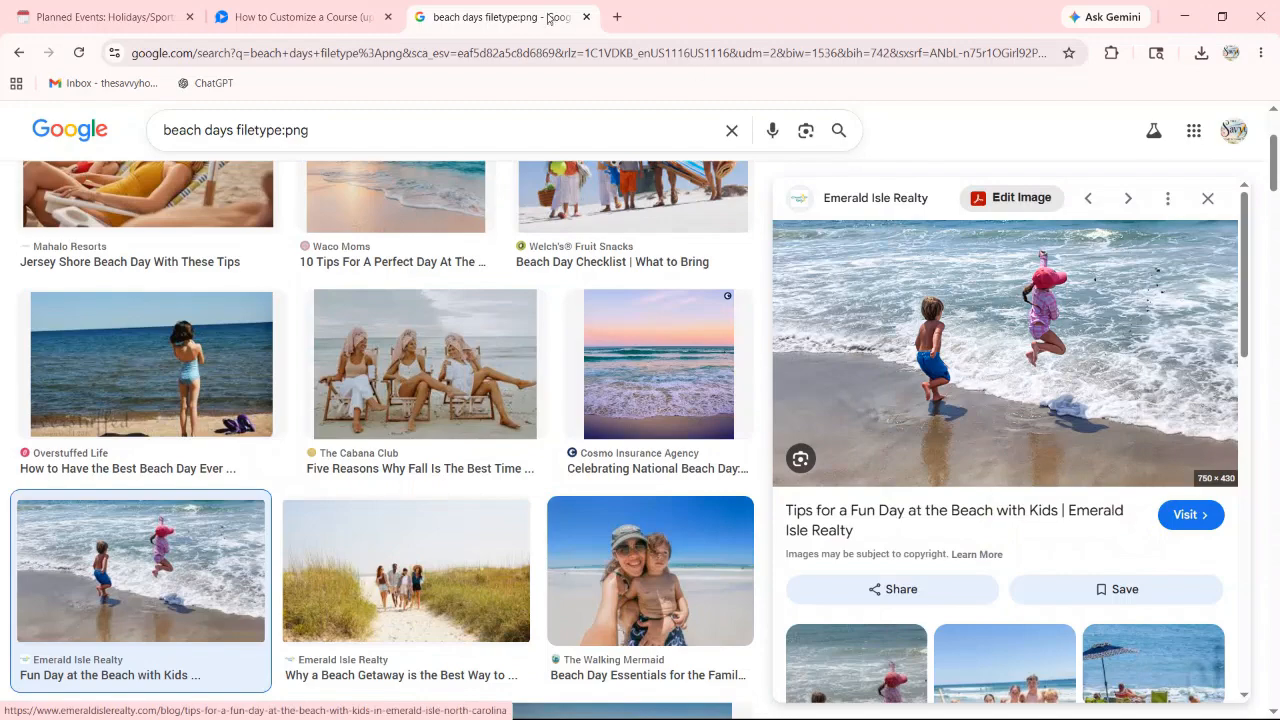
- Add the copied beach photo address as a link in Beach Day's Event Image property in Notion
{"action": "left_click", "coordinate": [66, 19]}
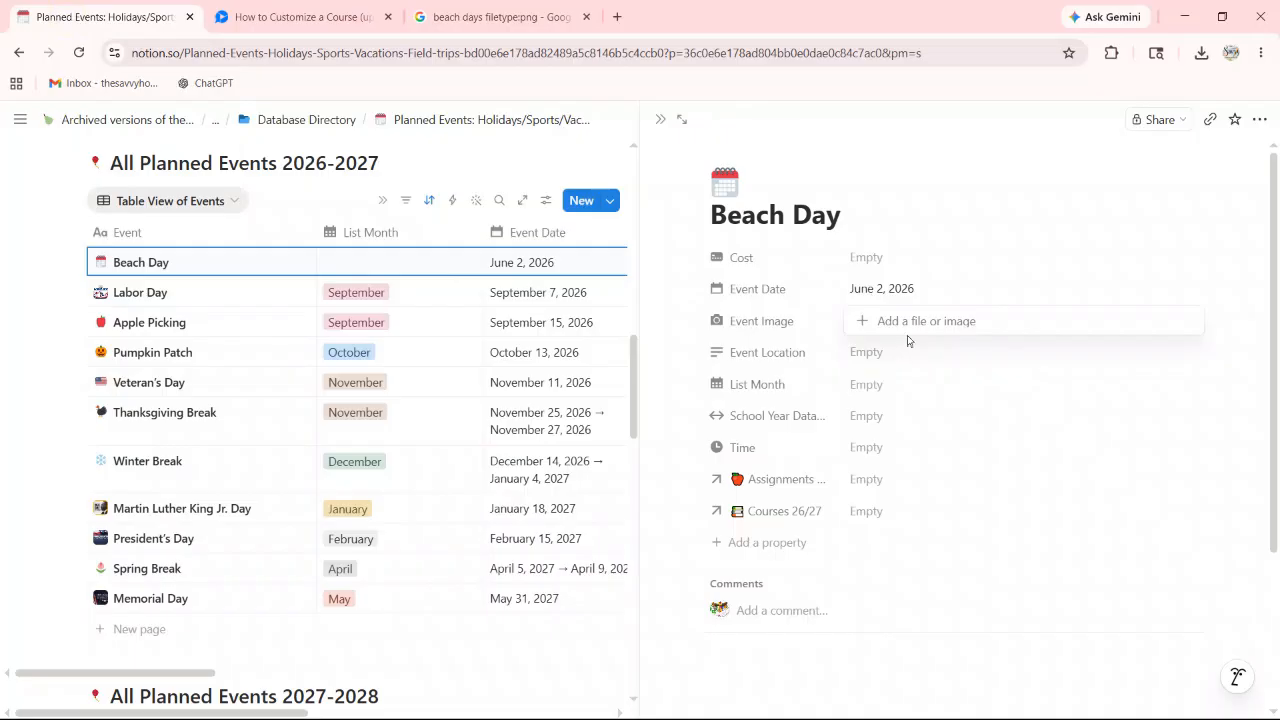
{"action": "left_click", "coordinate": [960, 321]}
{"action": "left_click", "coordinate": [973, 355]}
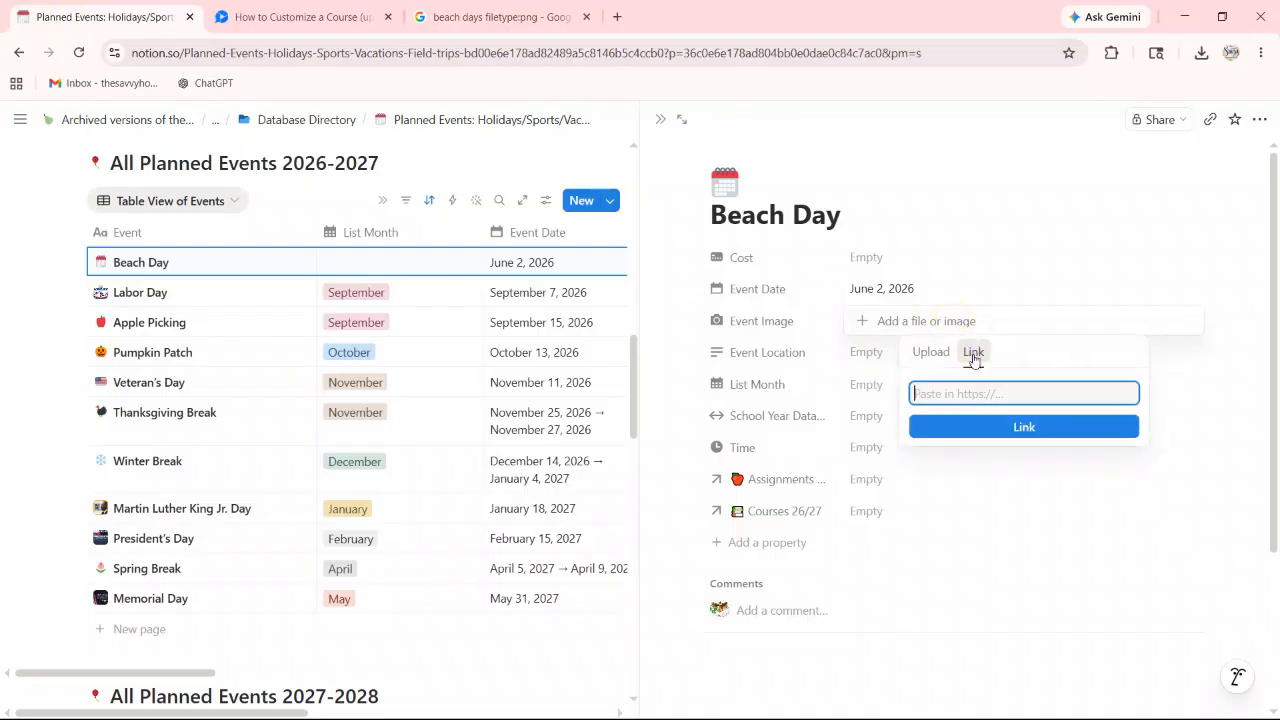
{"action": "key", "text": "Return"}
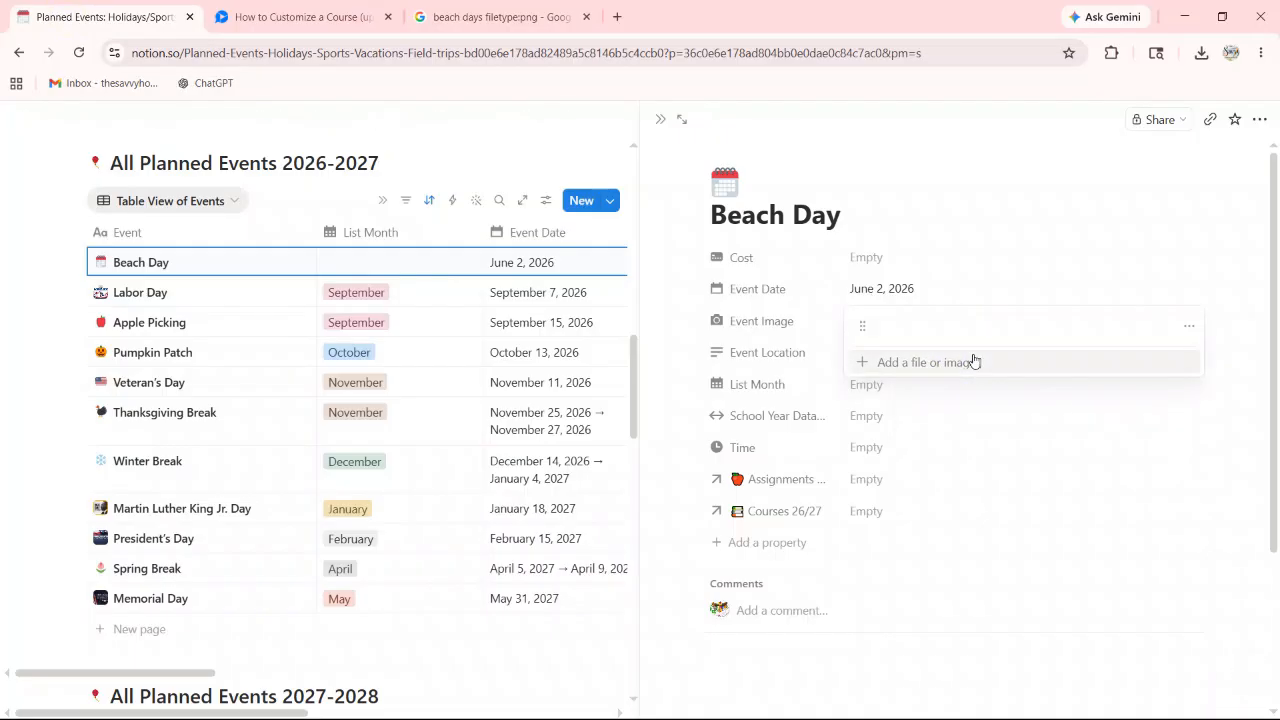
{"action": "left_click", "coordinate": [1035, 545]}
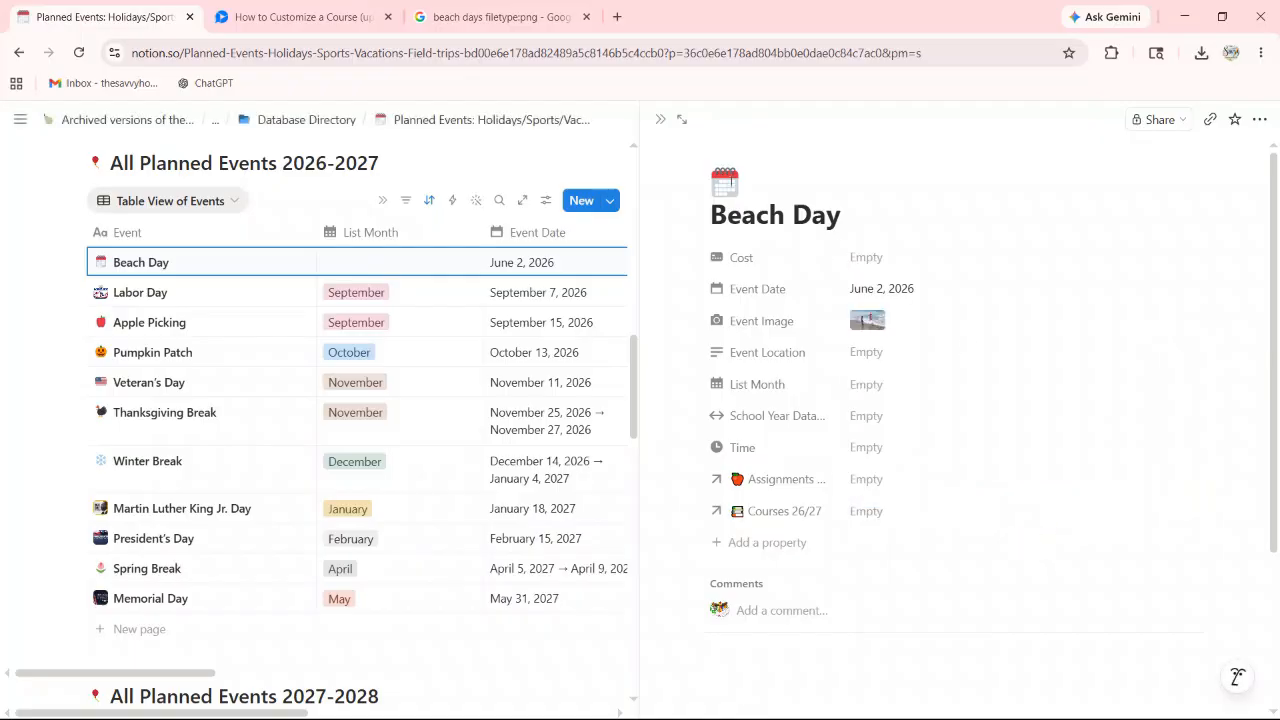
- Replace the Beach Day page icon with the copied beach photo as a custom uploaded image
{"action": "left_click", "coordinate": [728, 188]}
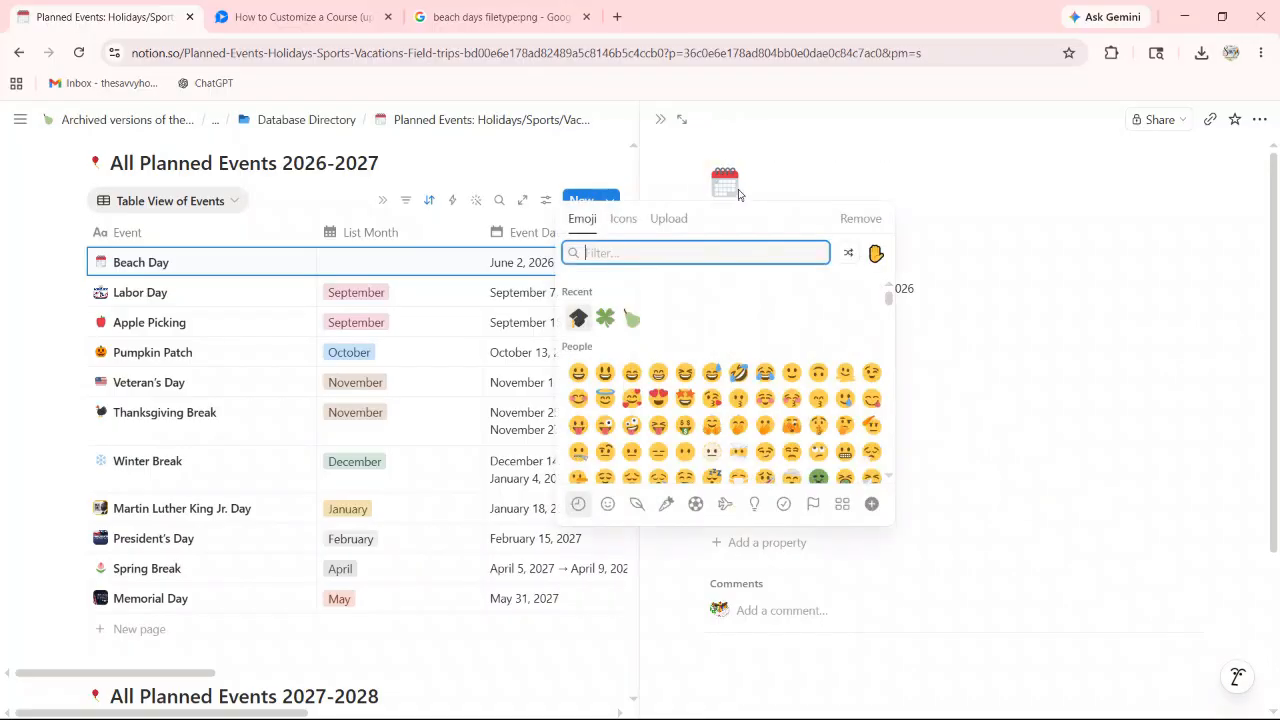
{"action": "left_click", "coordinate": [671, 222]}
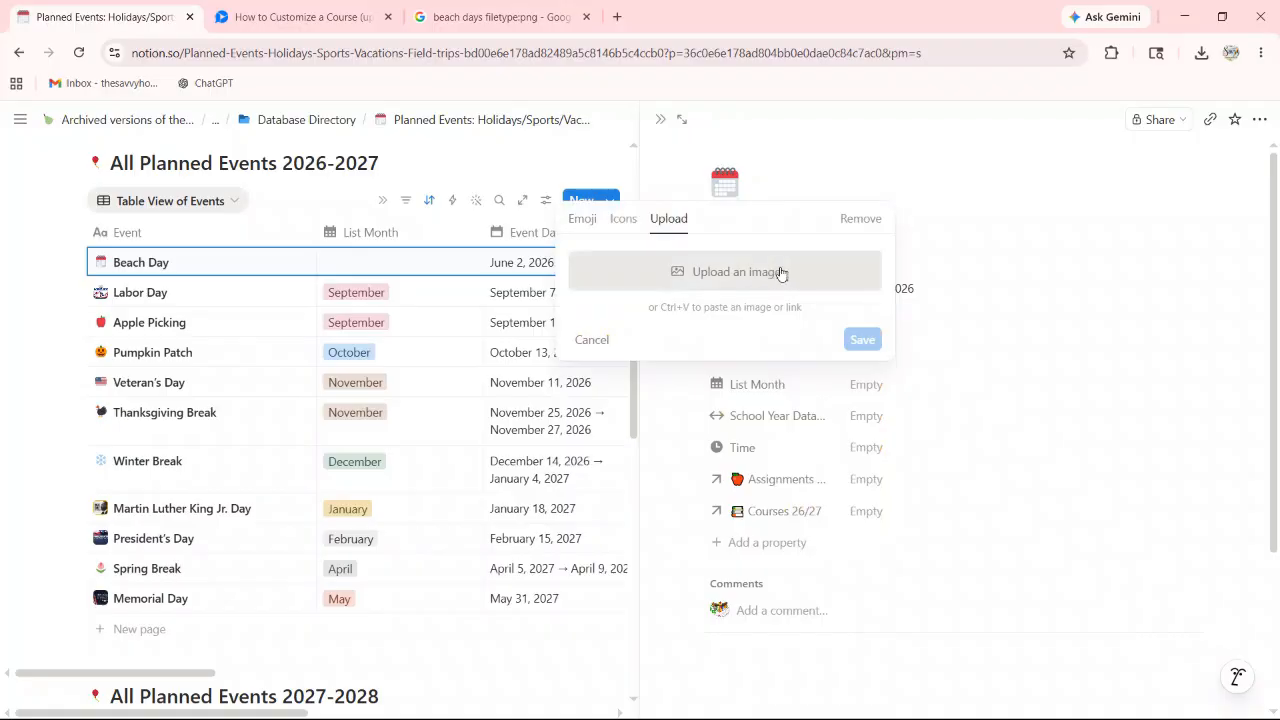
{"action": "key", "text": "ctrl+v"}
{"action": "left_click", "coordinate": [862, 418]}
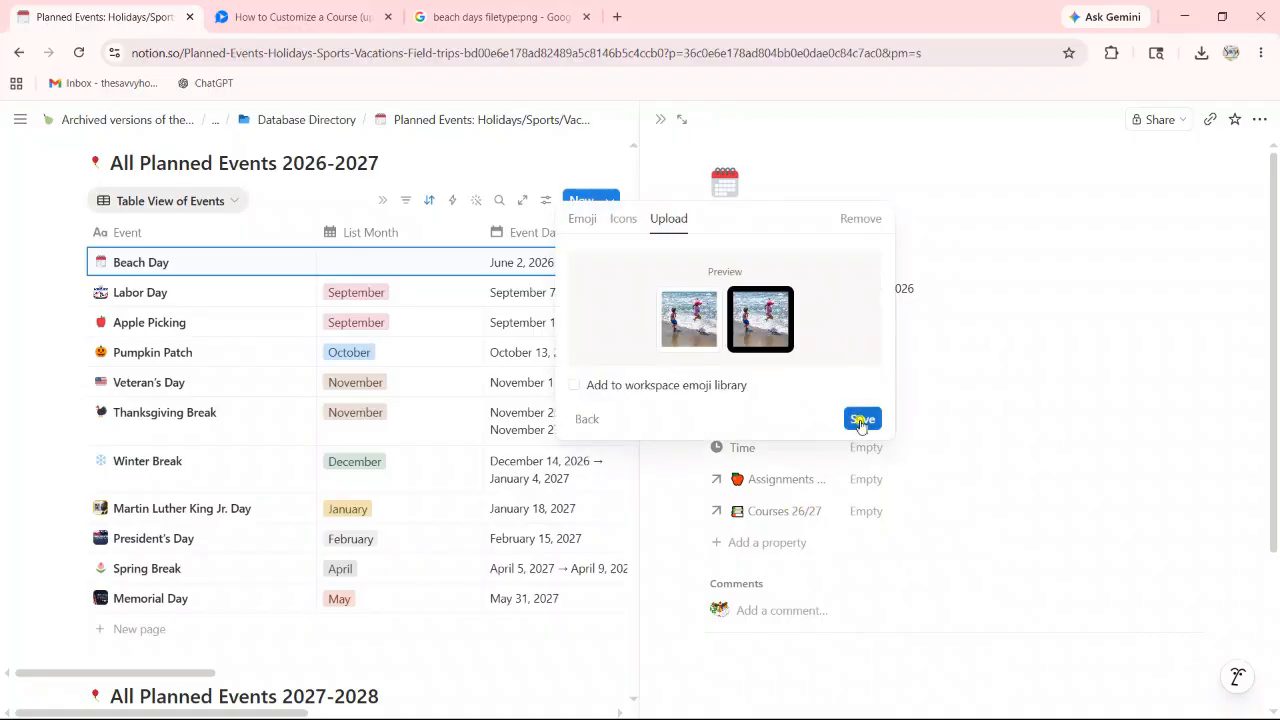
{"action": "left_click", "coordinate": [990, 407]}
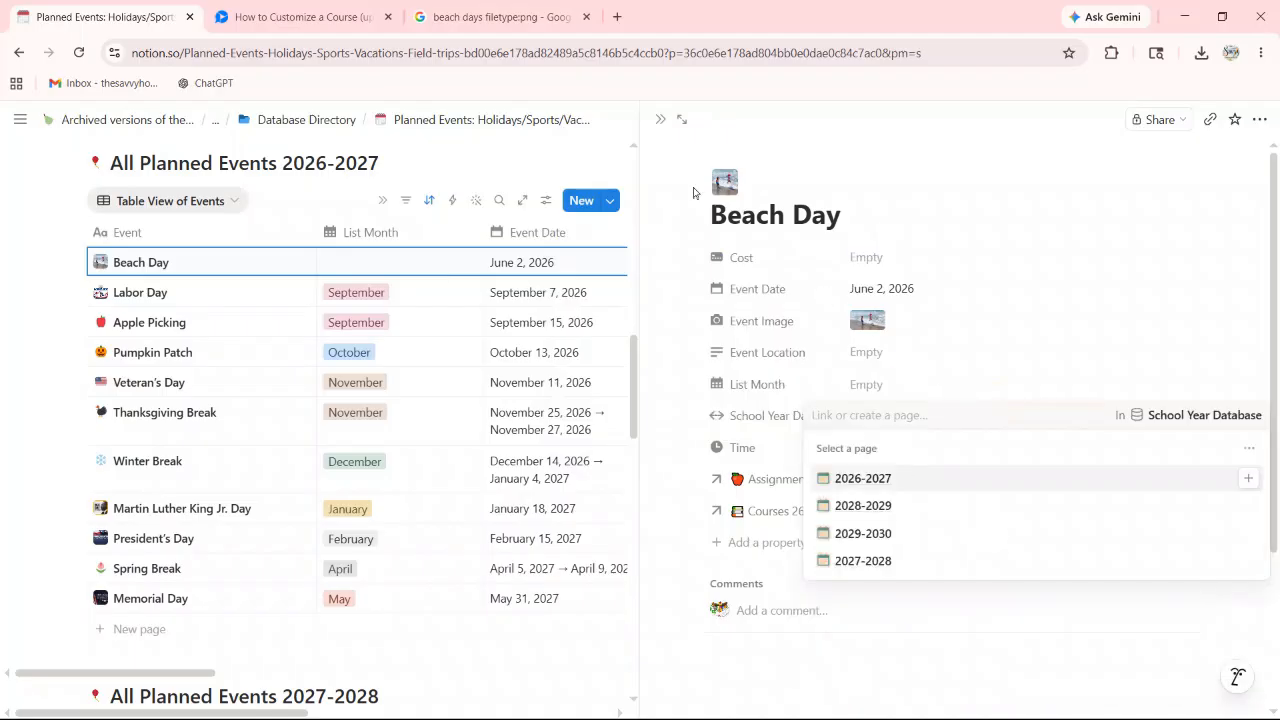
{"action": "key", "text": "Down"}
{"action": "key", "text": "Down"}
{"action": "key", "text": "Up"}
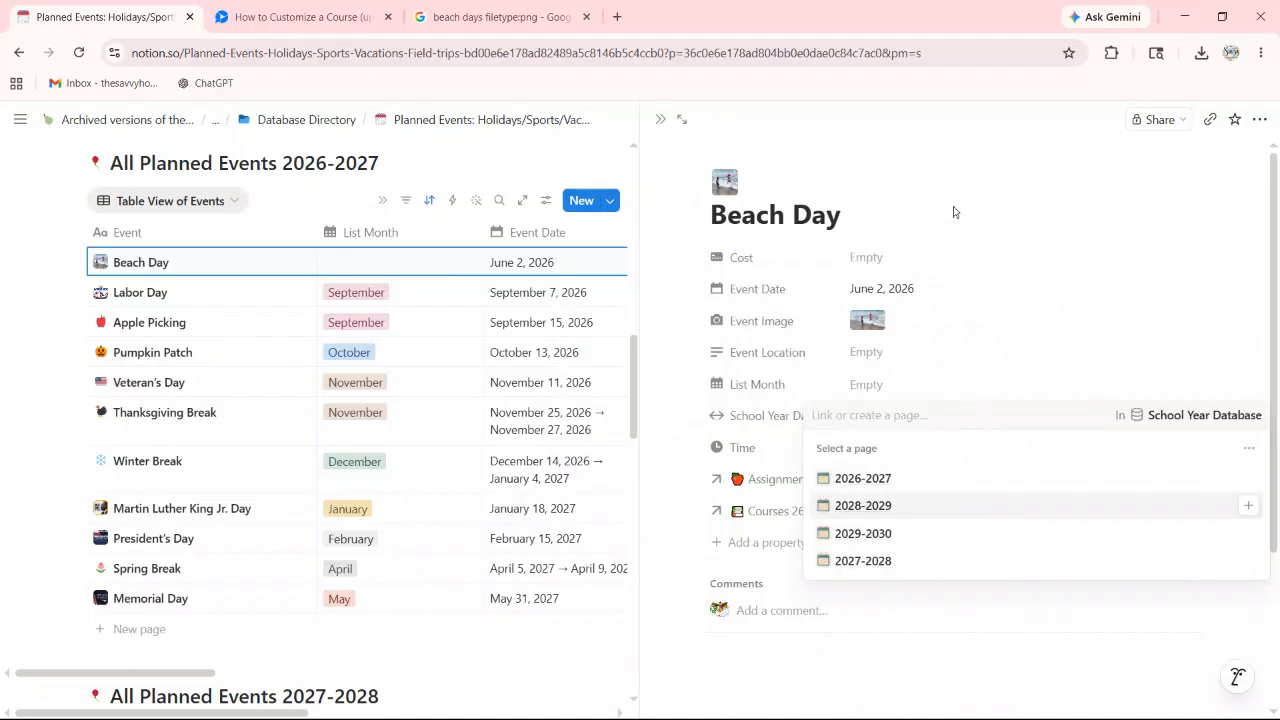
{"action": "left_click", "coordinate": [883, 121]}
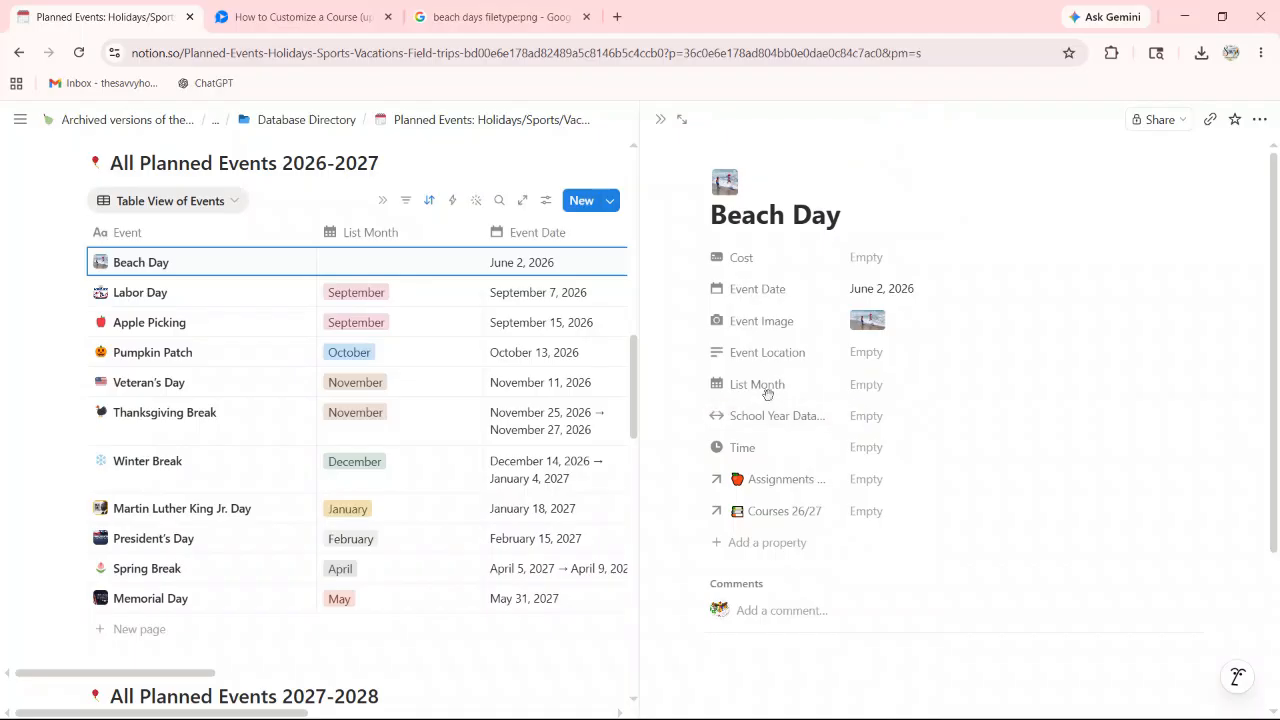
- Set Beach Day's Event Location to "Double Bluff Beach, WA" and its List Month to June
{"action": "left_click", "coordinate": [876, 355]}
{"action": "type", "text": "Double Bluff Beach, WA"}
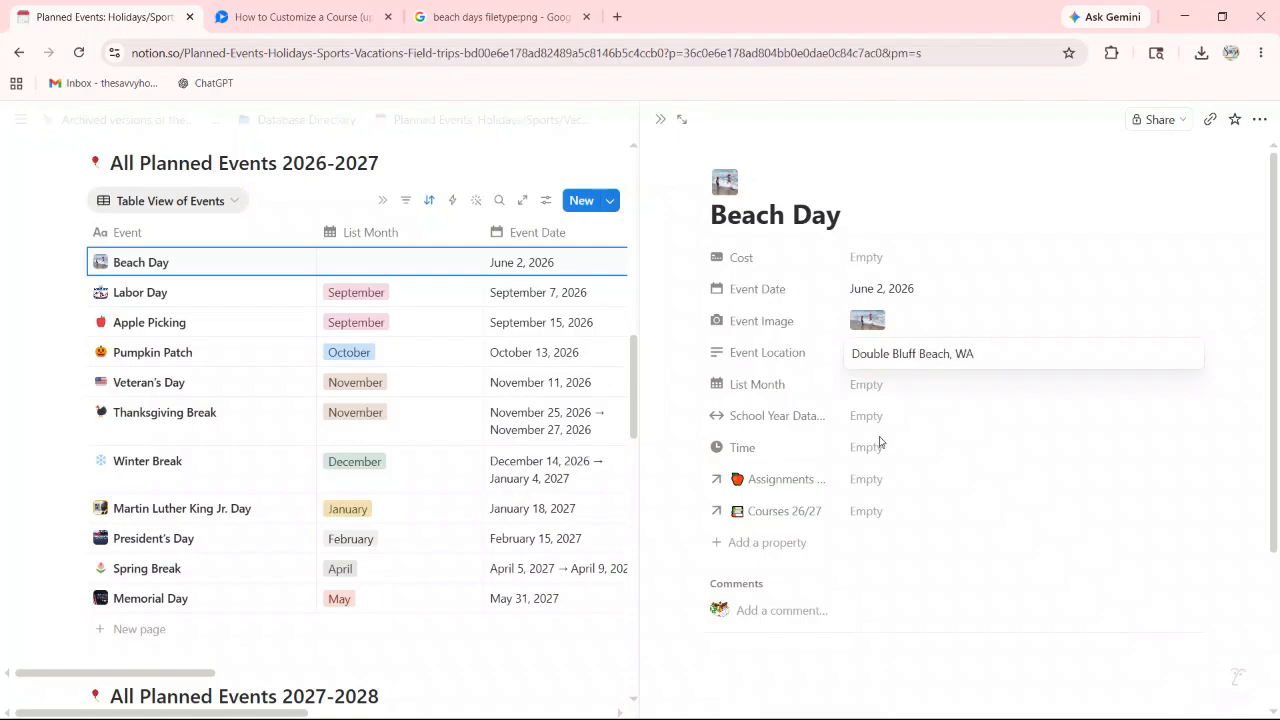
{"action": "left_click", "coordinate": [866, 388]}
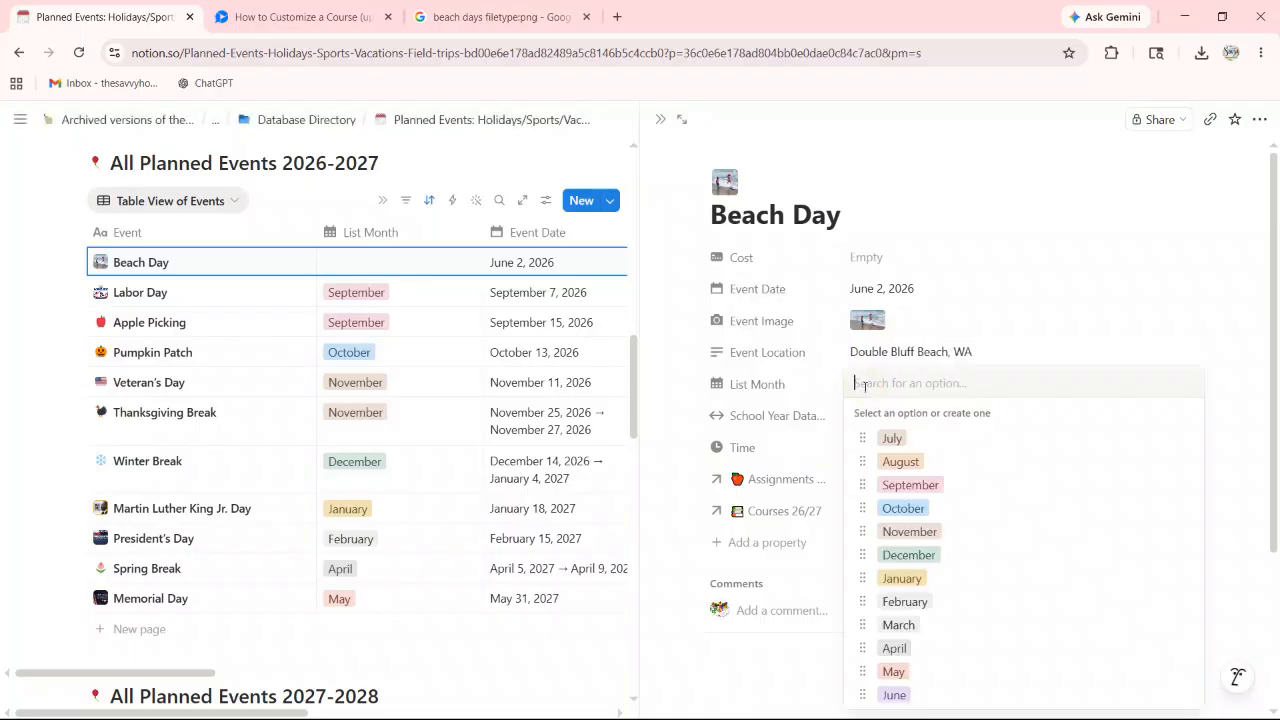
{"action": "left_click", "coordinate": [894, 694]}
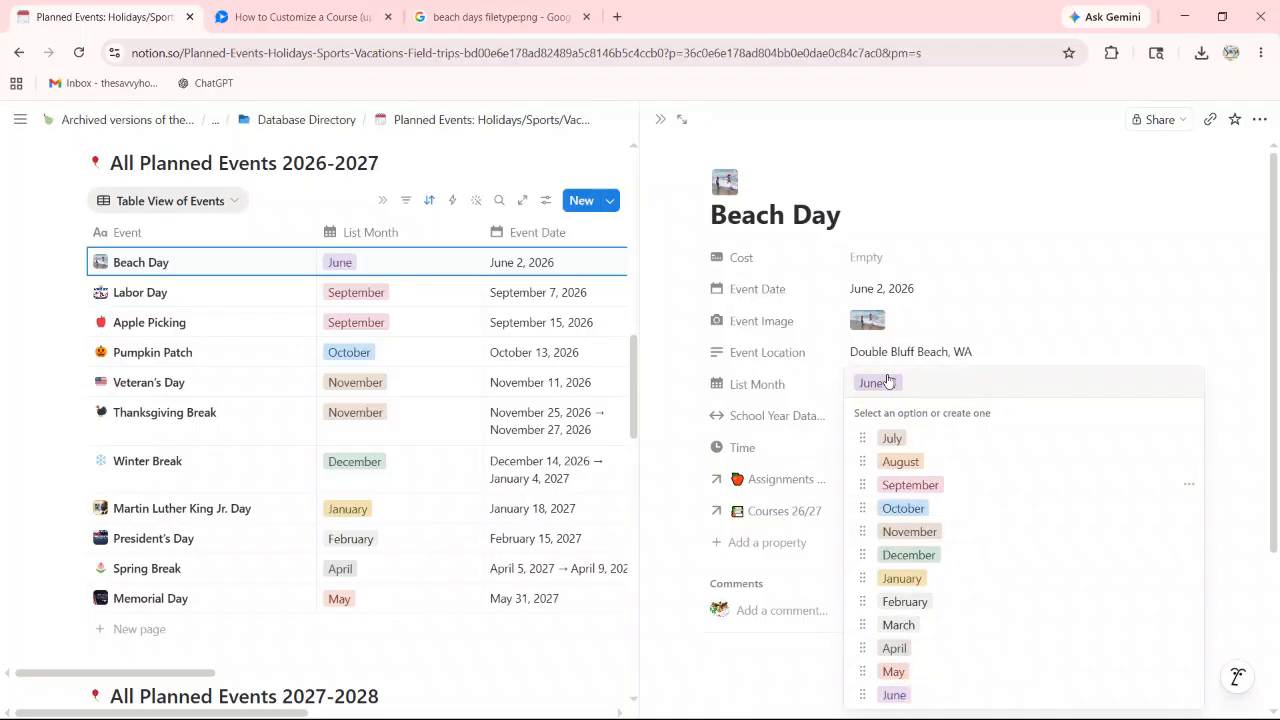
{"action": "left_click", "coordinate": [903, 218]}
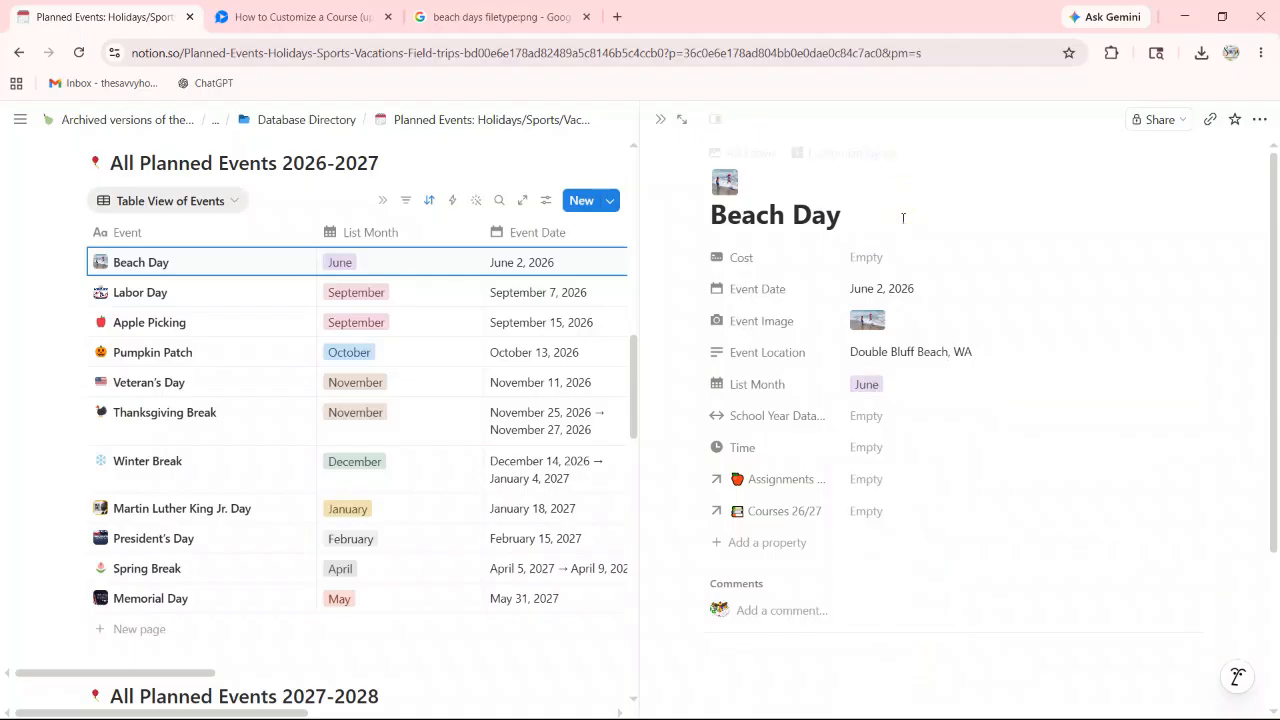
- Link Beach Day to the 2026-2027 school year, set its Time to "10:00am - 3:00pm", and close the event page
{"action": "left_click", "coordinate": [866, 420]}
{"action": "left_click", "coordinate": [887, 480]}
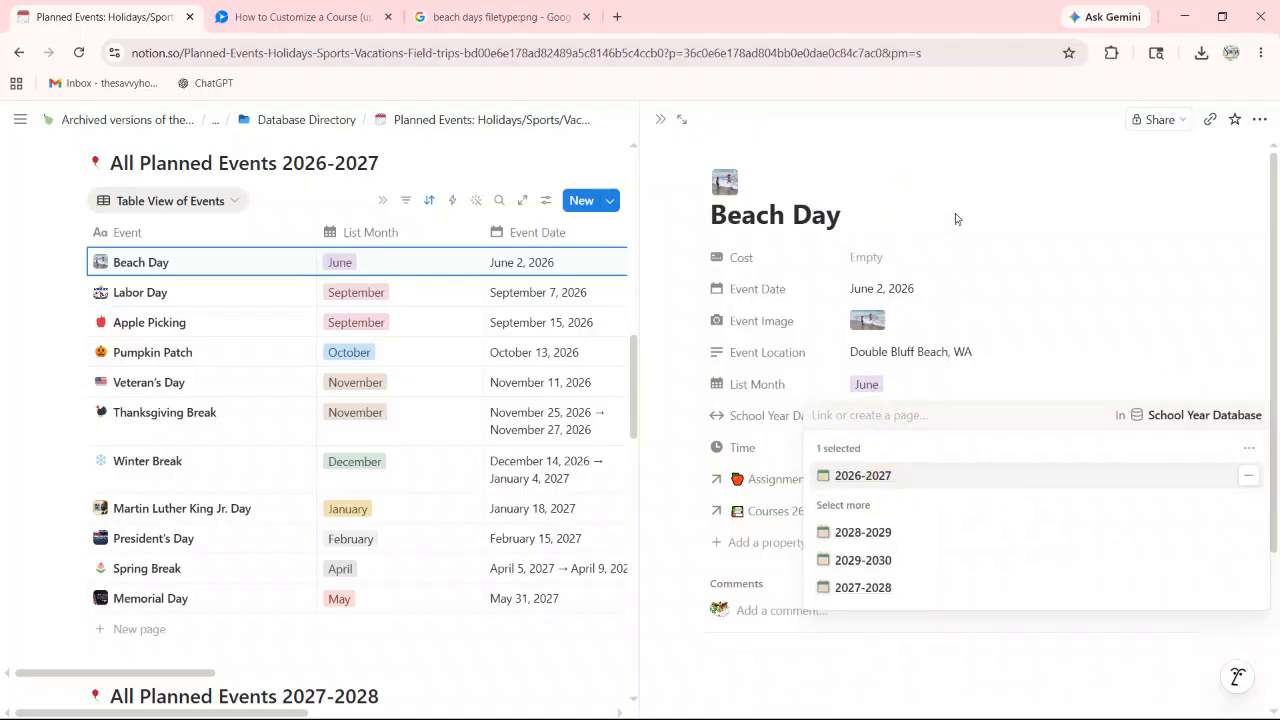
{"action": "left_click", "coordinate": [932, 168]}
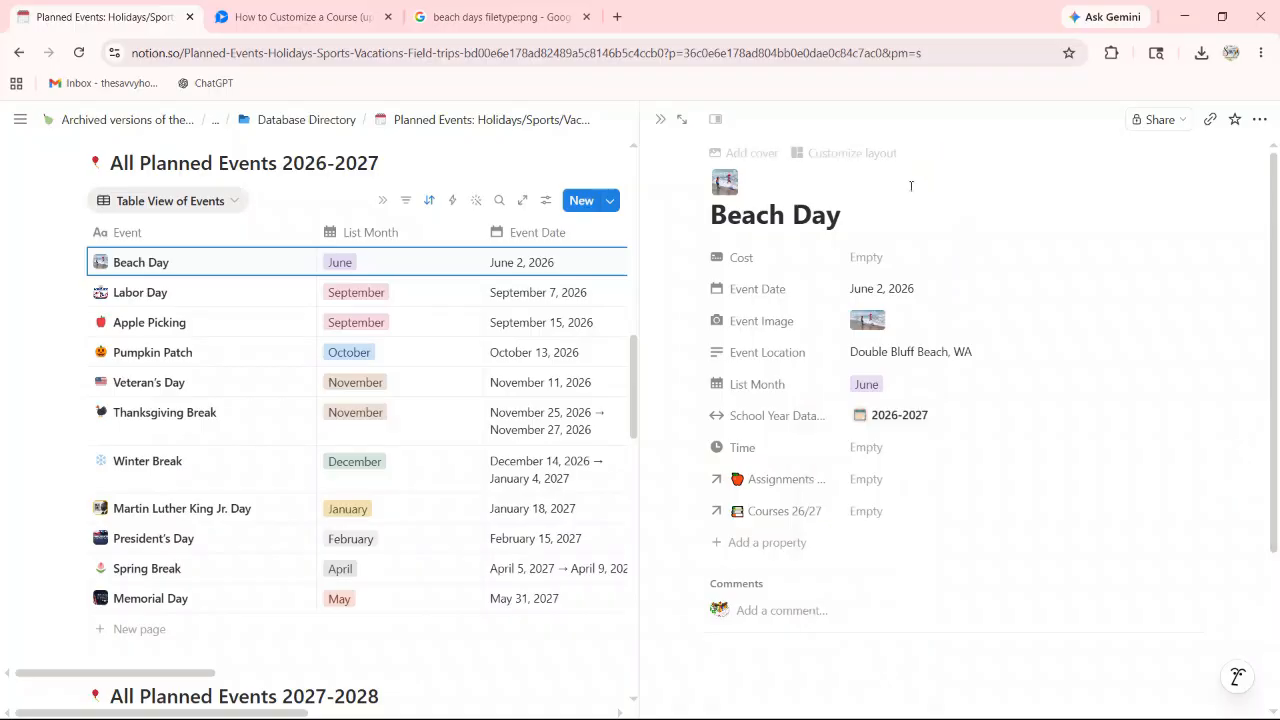
{"action": "left_click", "coordinate": [875, 449]}
{"action": "type", "text": "10:00am - 3:00pm"}
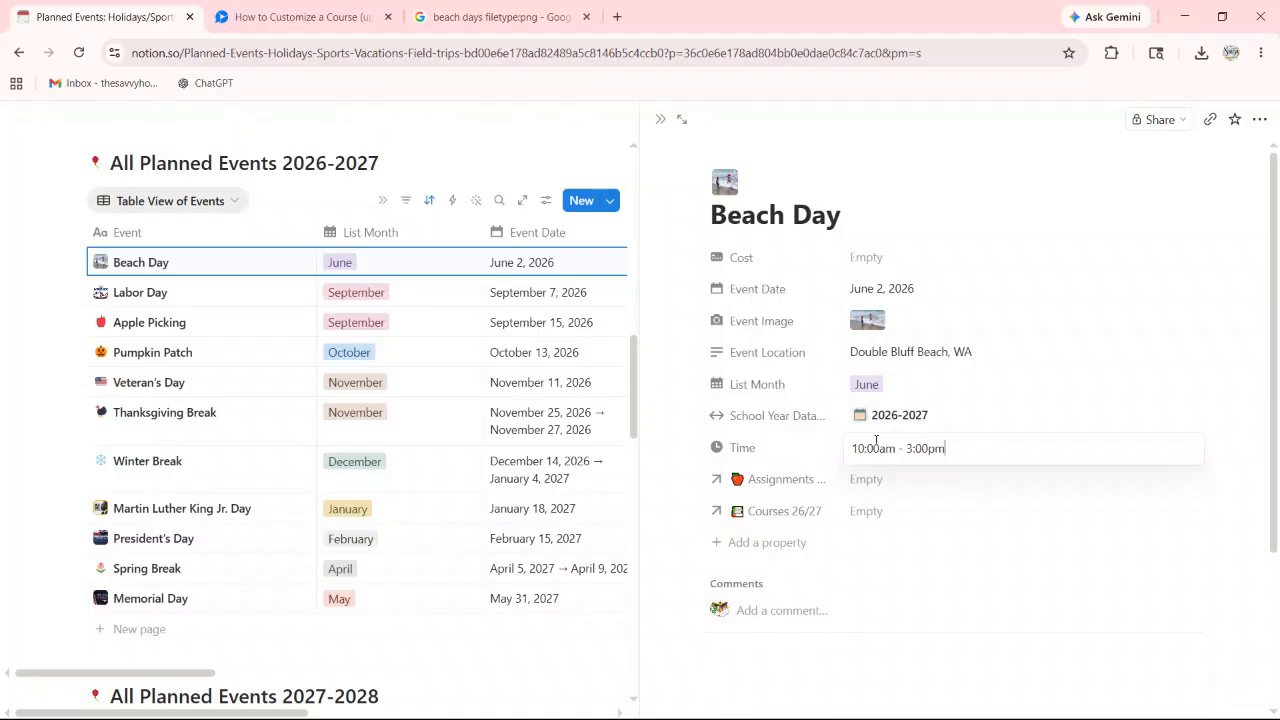
{"action": "left_click", "coordinate": [608, 148]}
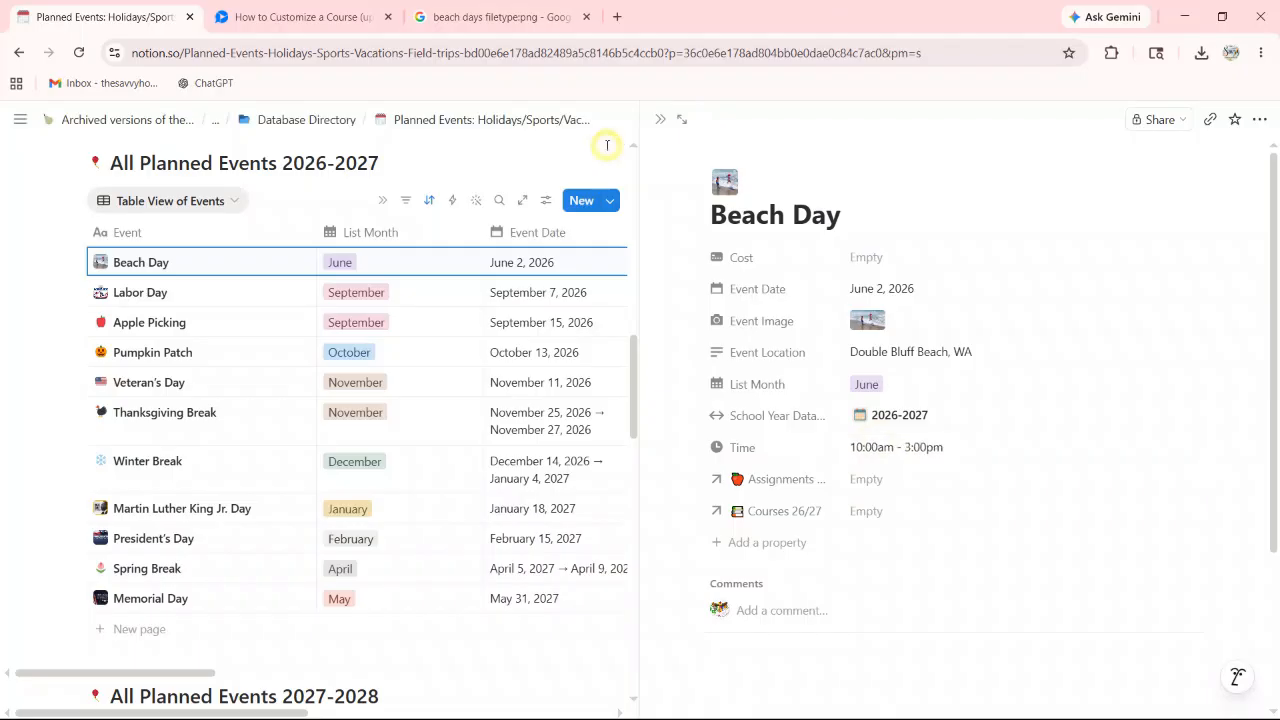
{"action": "left_click", "coordinate": [659, 120]}
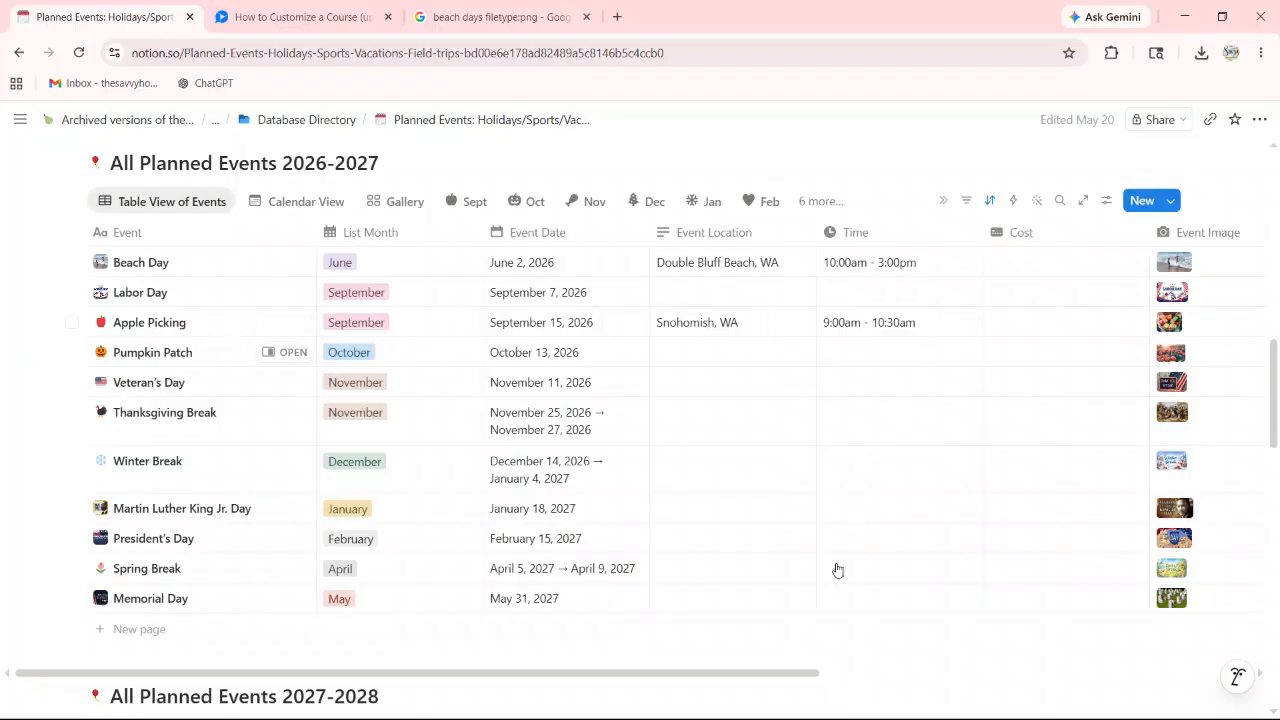
- Link the Pumpkin Patch event to 2026-2027 in the School Year Database column of All Planned Events 2026-2027
{"action": "left_click_drag", "start_coordinate": [771, 677], "coordinate": [1067, 679]}
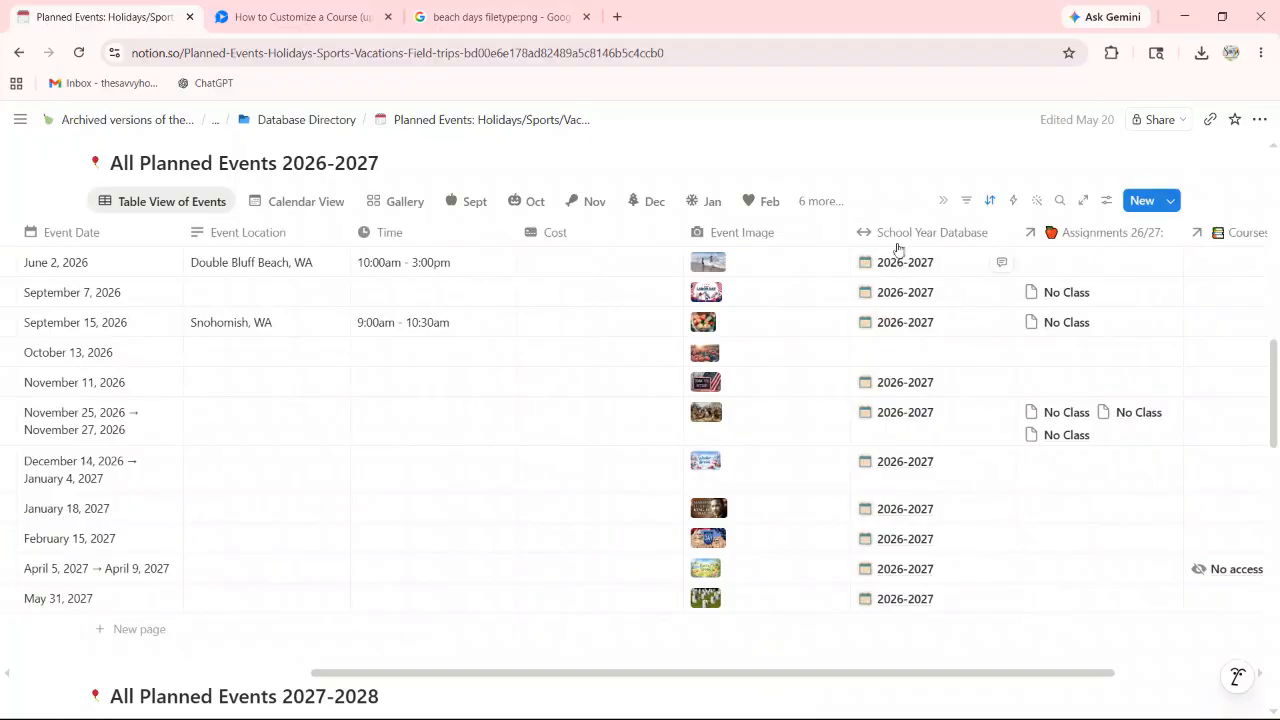
{"action": "left_click", "coordinate": [909, 355]}
{"action": "left_click", "coordinate": [866, 413]}
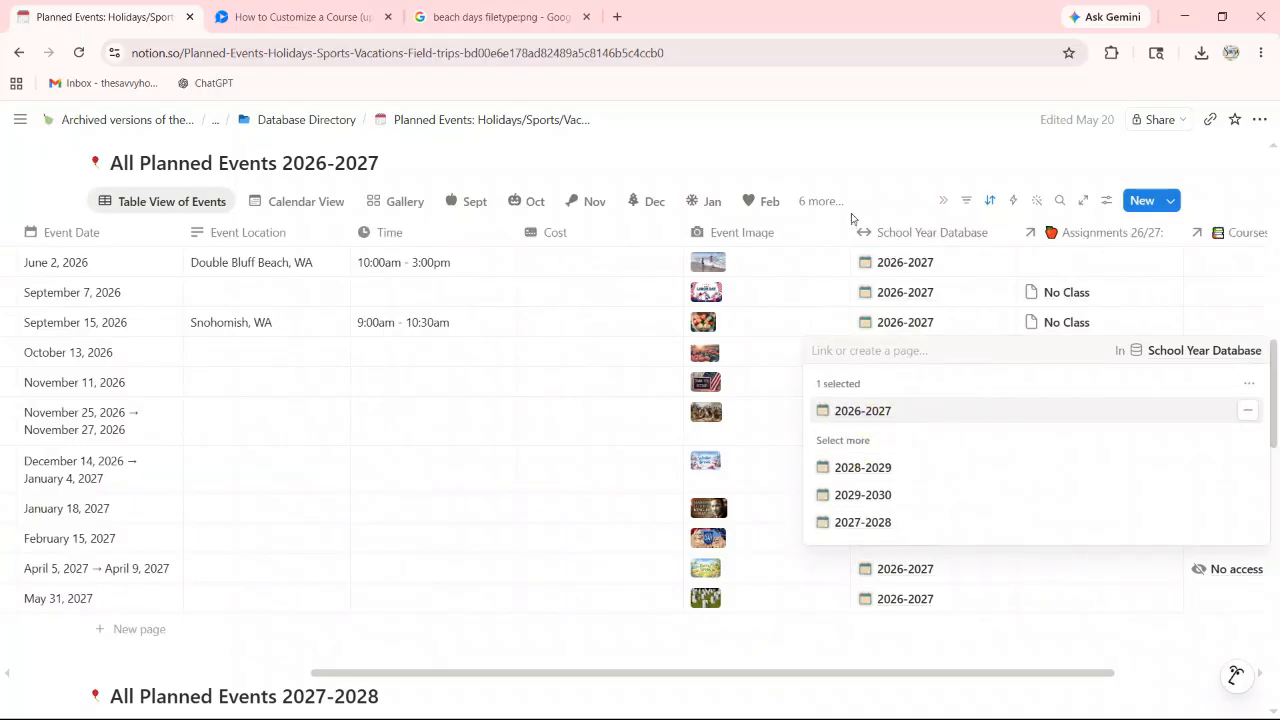
{"action": "key", "text": "Escape"}
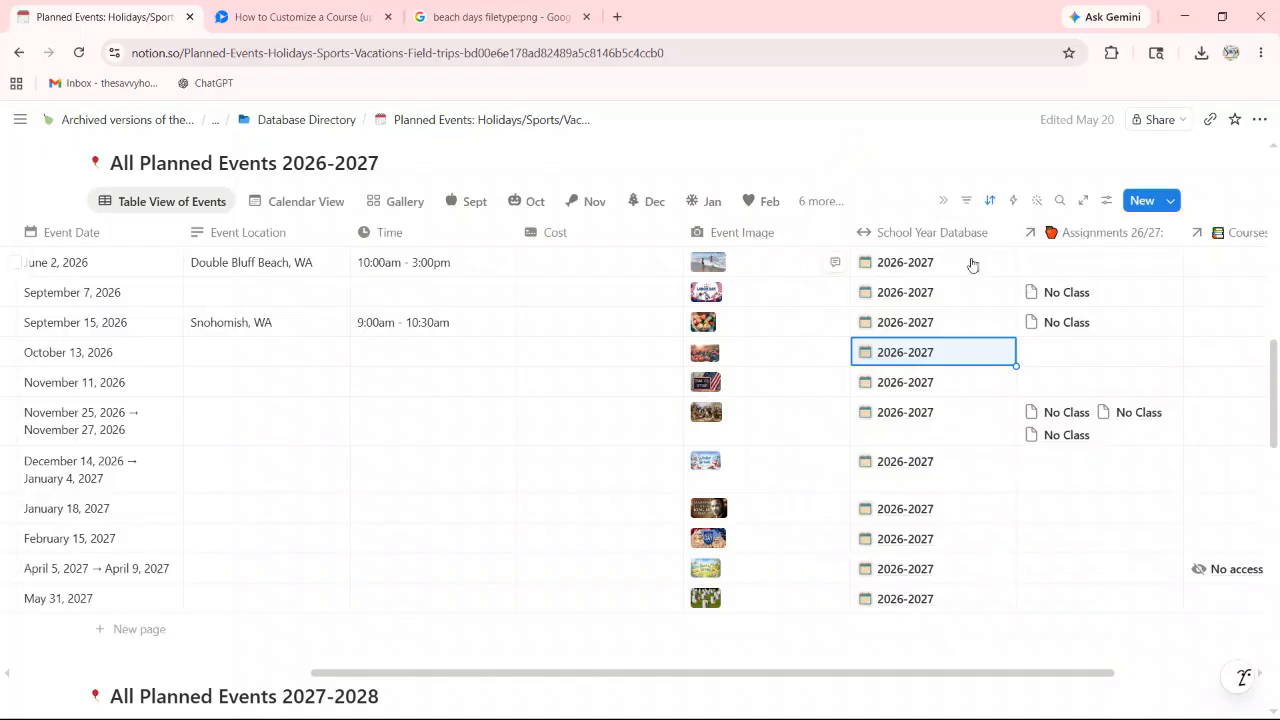
{"action": "left_click", "coordinate": [1075, 262]}
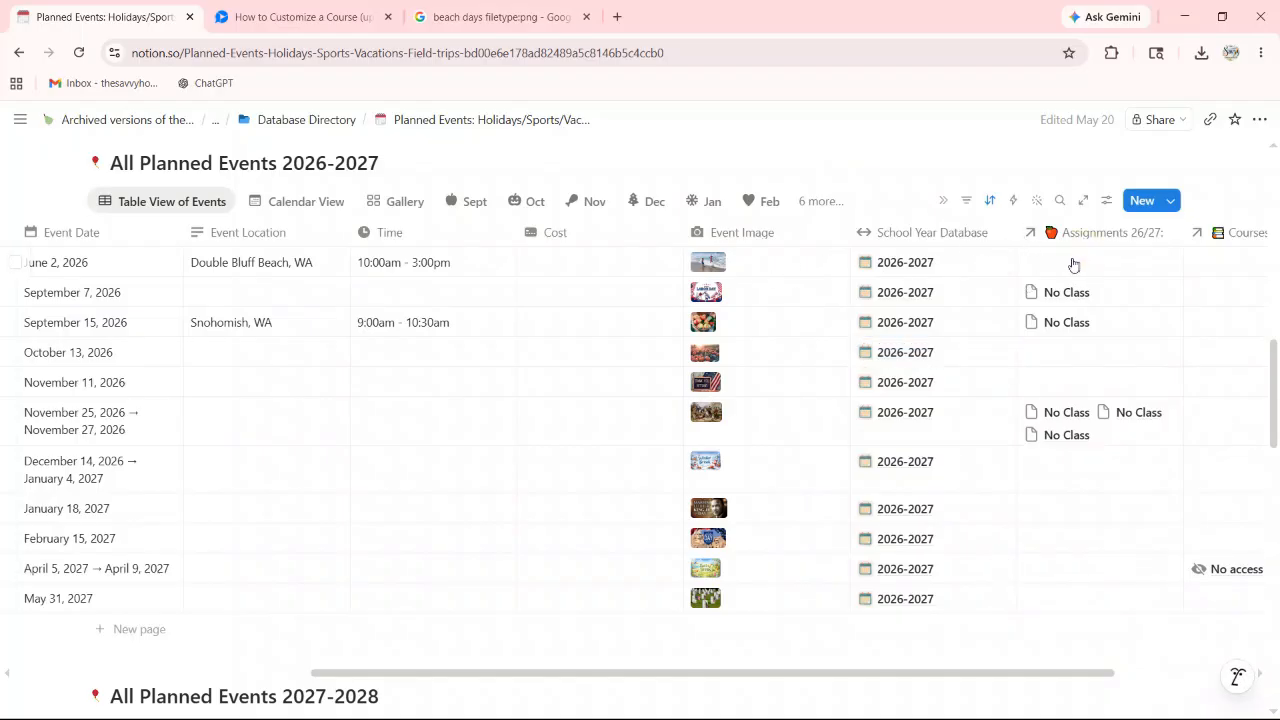
{"action": "key", "text": "Escape"}
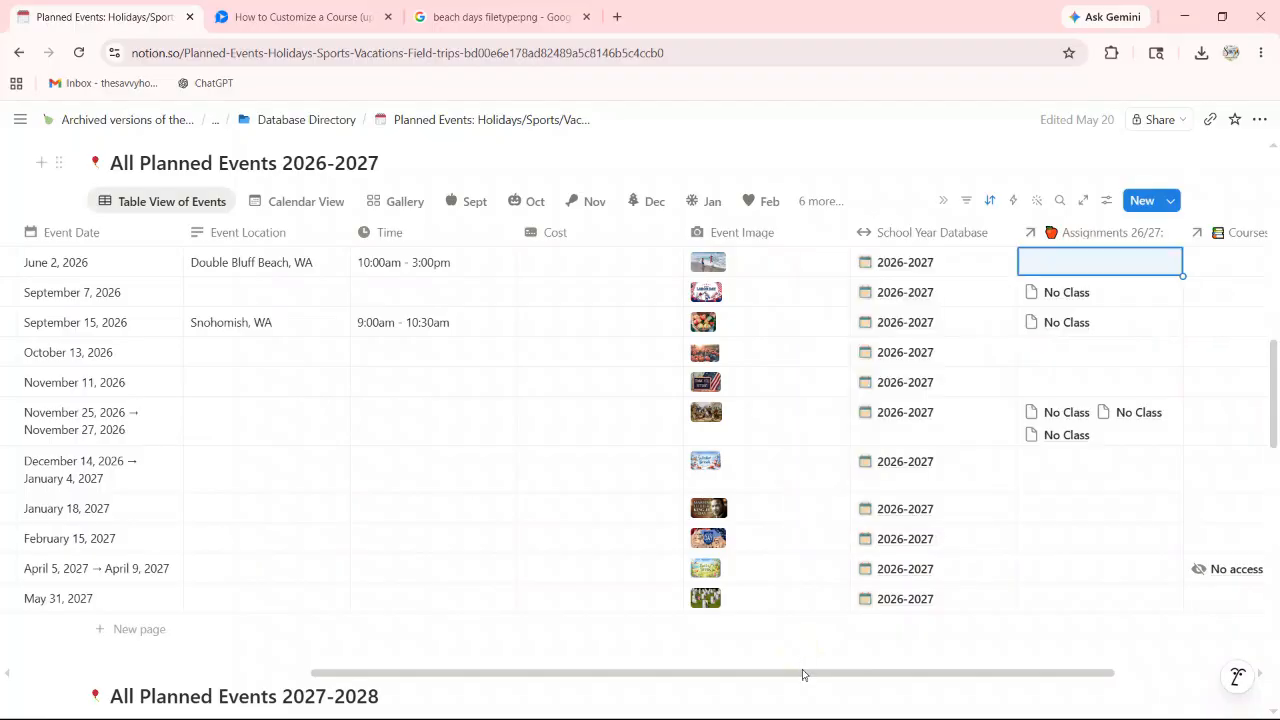
{"action": "left_click_drag", "start_coordinate": [803, 669], "coordinate": [266, 640]}
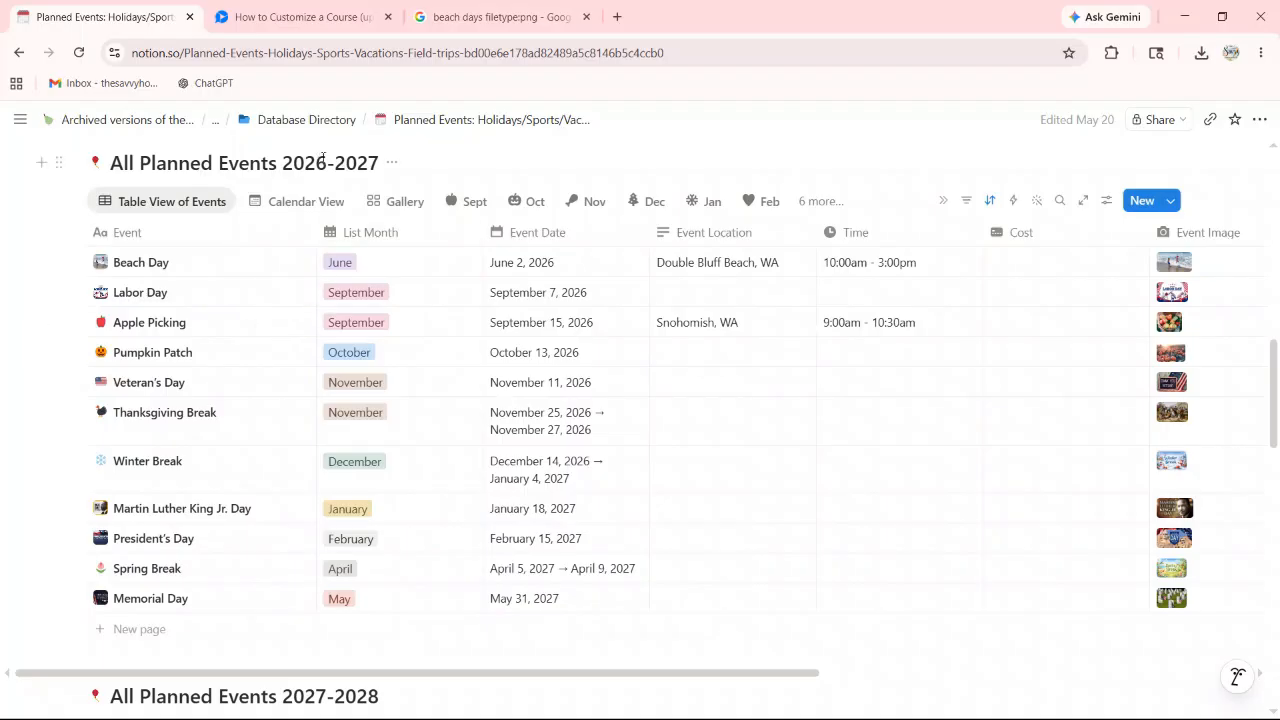
- Return to the Database Directory and open Courses (per School Year) under Course Related
{"action": "mouse_move", "coordinate": [318, 121]}
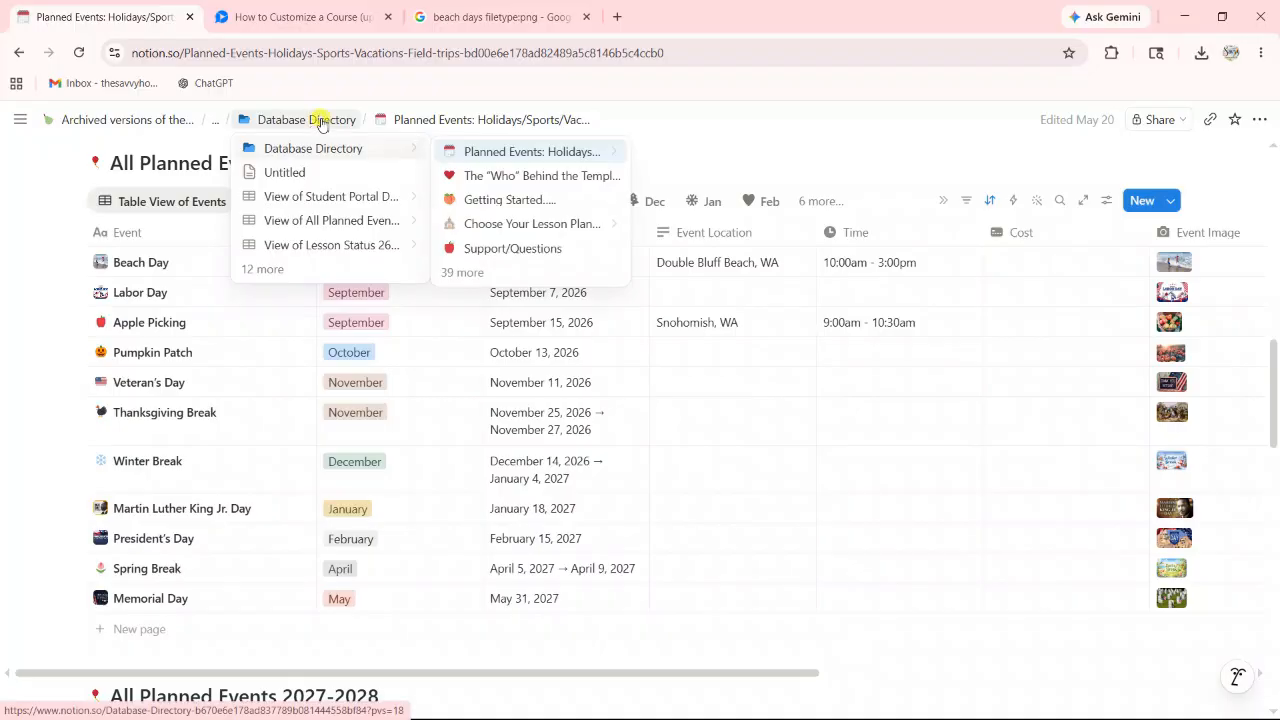
{"action": "left_click", "coordinate": [320, 121]}
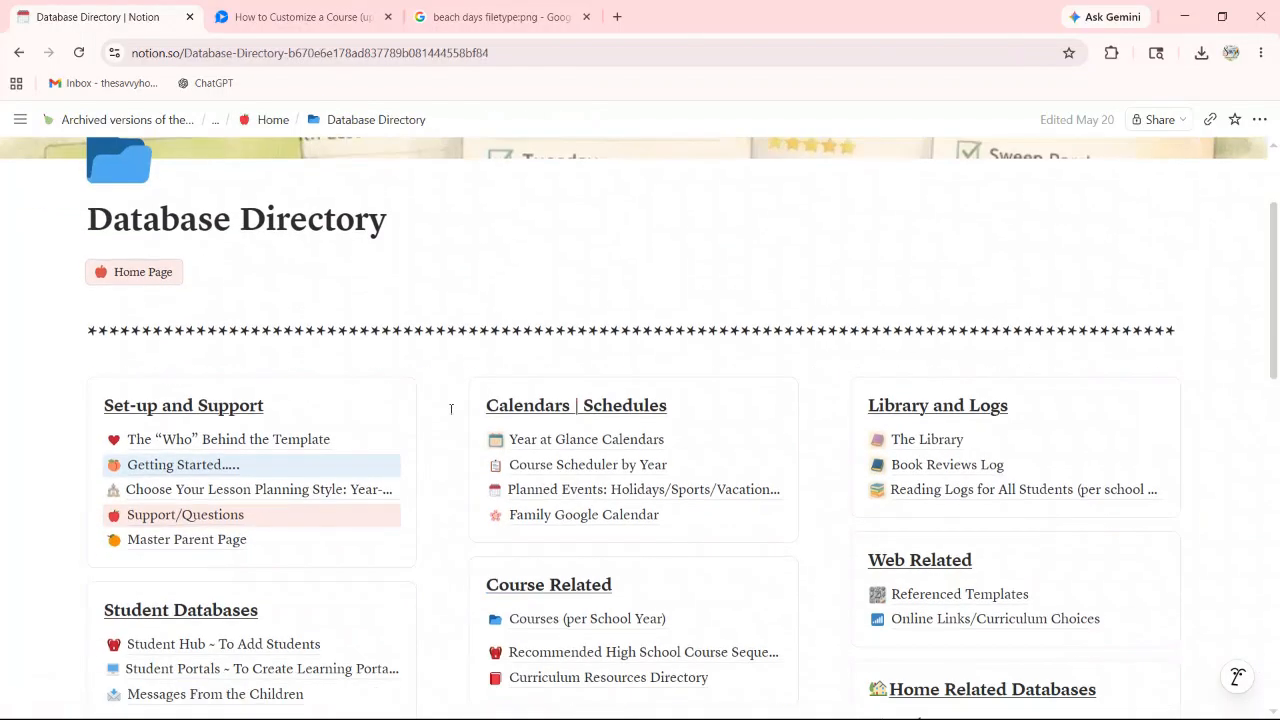
{"action": "scroll", "coordinate": [451, 409], "scroll_direction": "down", "scroll_amount": 2}
{"action": "scroll", "coordinate": [246, 369], "scroll_direction": "down", "scroll_amount": 2}
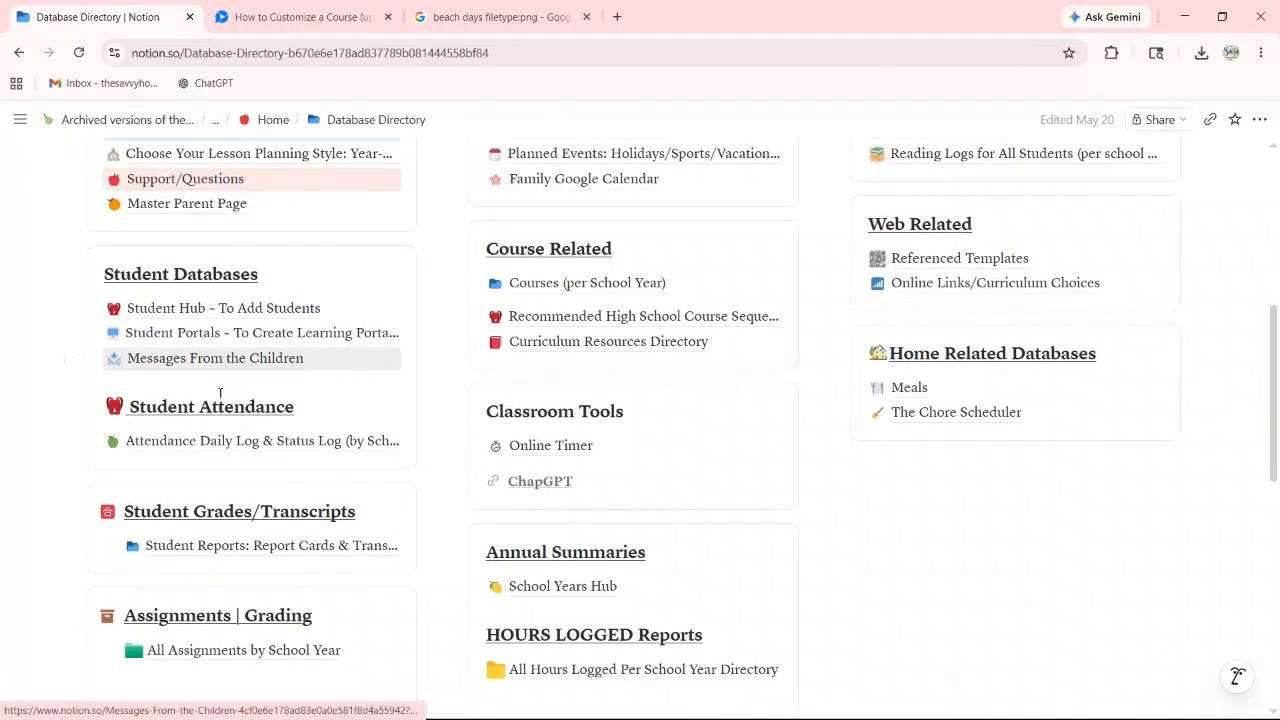
{"action": "scroll", "coordinate": [223, 376], "scroll_direction": "down", "scroll_amount": 1}
{"action": "scroll", "coordinate": [575, 405], "scroll_direction": "up", "scroll_amount": 2}
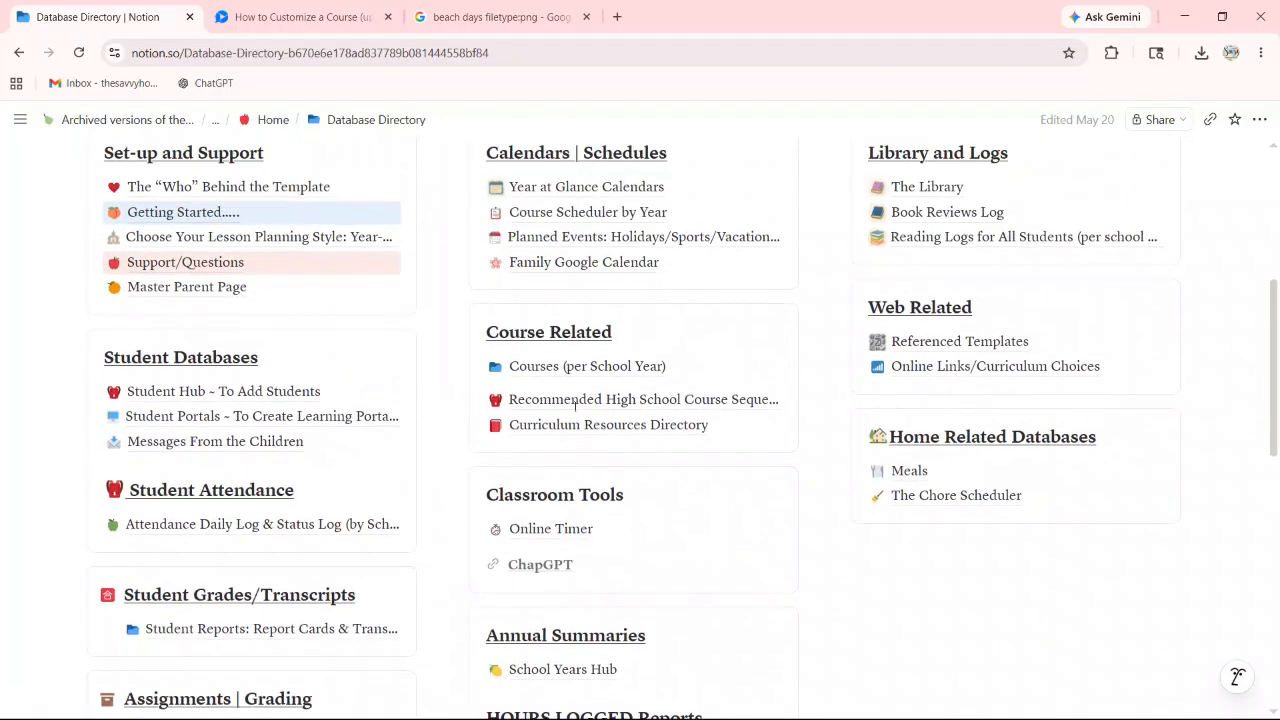
{"action": "left_click", "coordinate": [546, 368]}
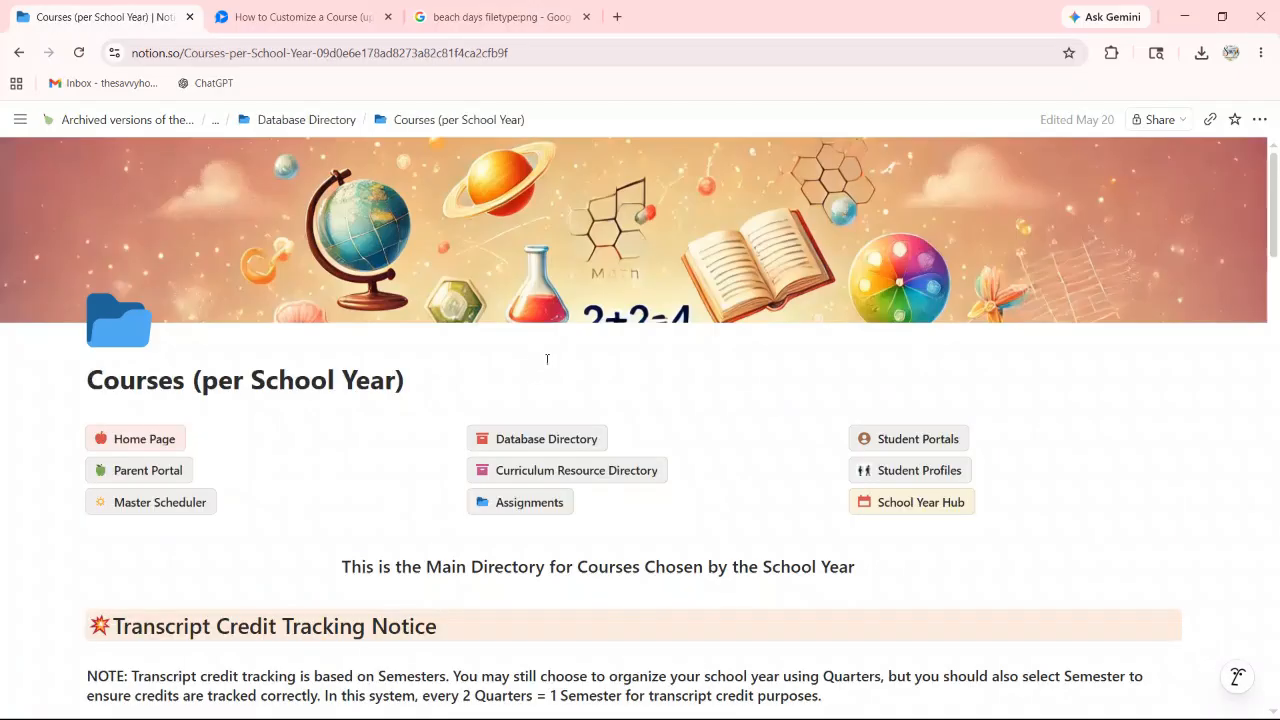
- Open the Choose Courses 26/27 page from the course directory
{"action": "scroll", "coordinate": [455, 479], "scroll_direction": "down", "scroll_amount": 3}
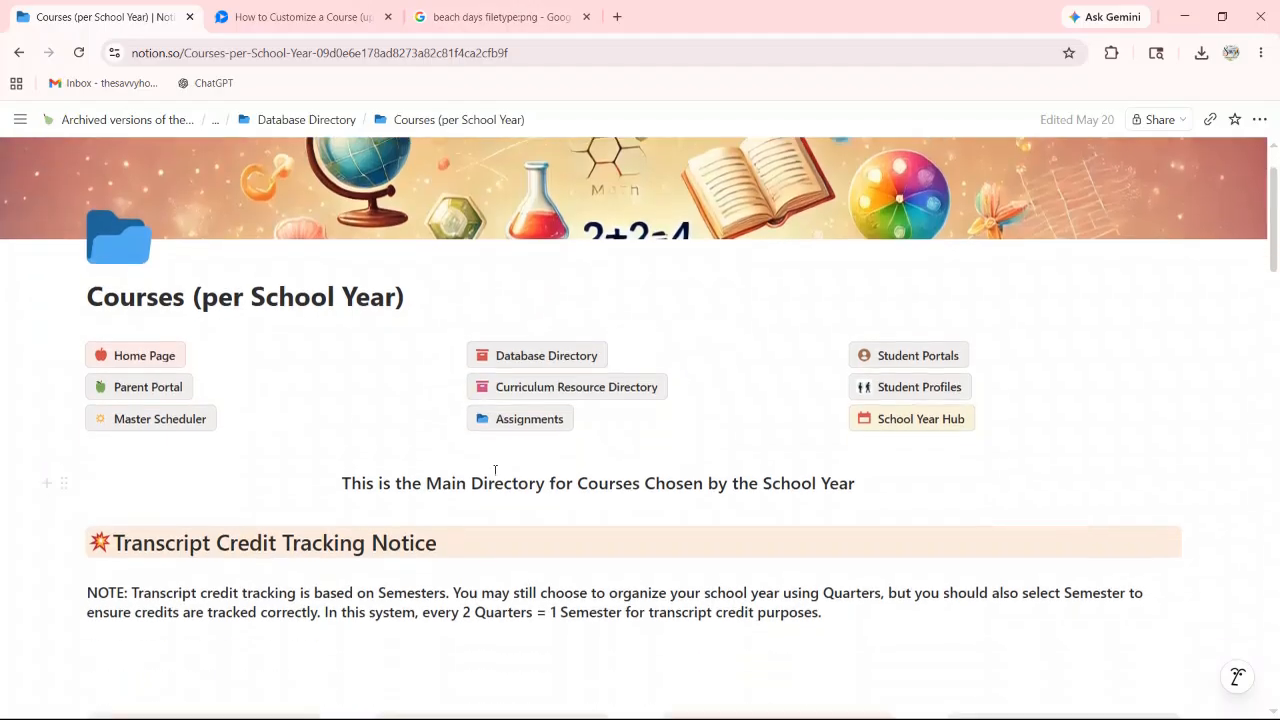
{"action": "scroll", "coordinate": [150, 650], "scroll_direction": "down", "scroll_amount": 2}
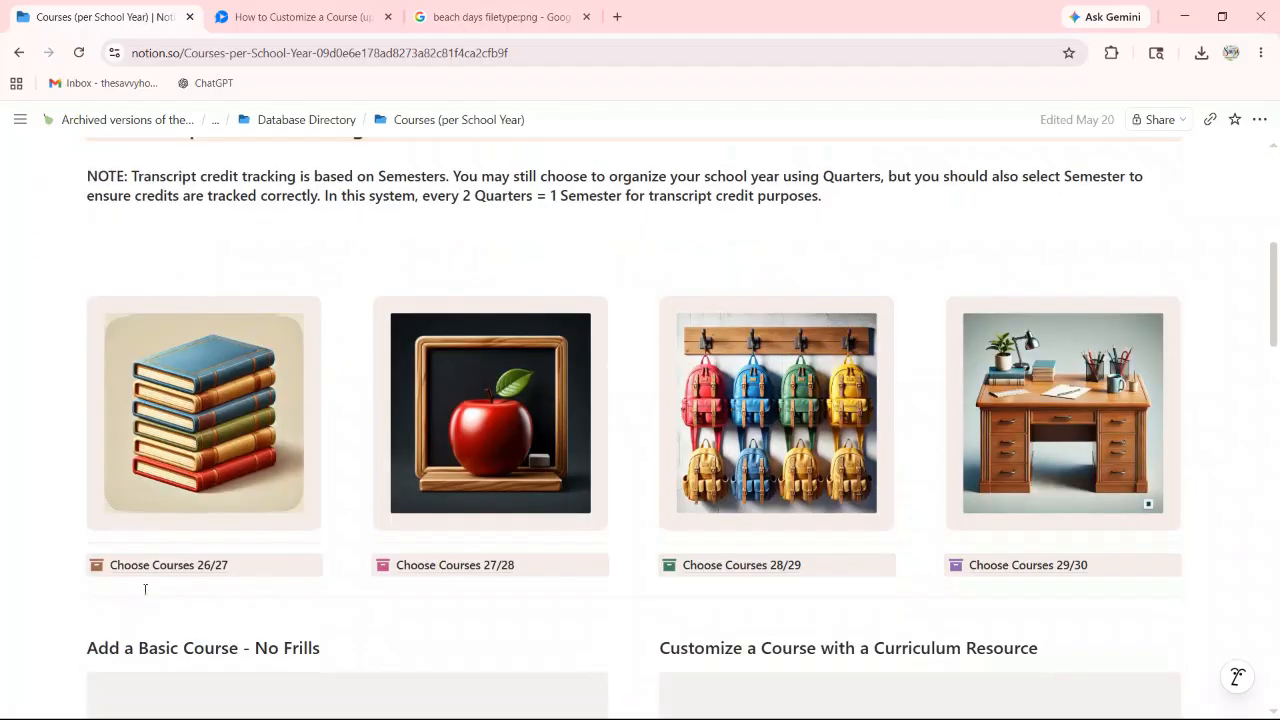
{"action": "left_click", "coordinate": [166, 568]}
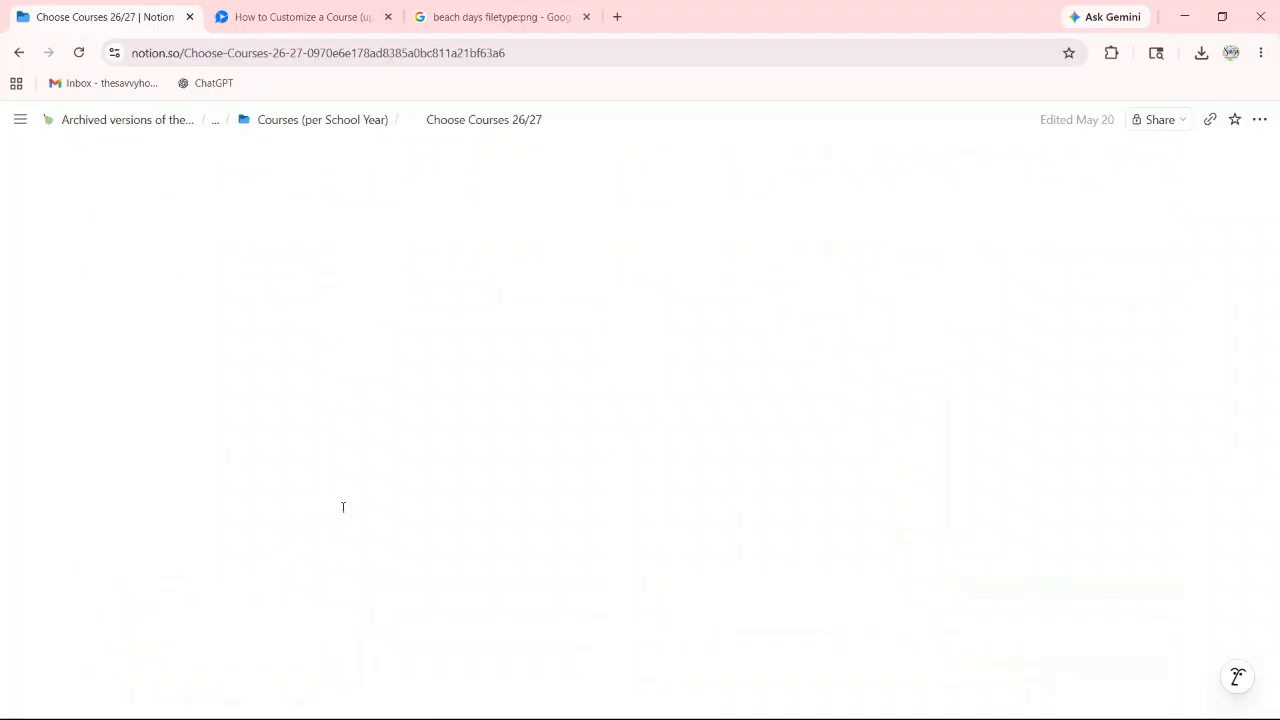
- Add the preset 2026-2027 school breaks Veteran's Day, MLK Day, President's Day and Memorial Day
{"action": "scroll", "coordinate": [337, 517], "scroll_direction": "down", "scroll_amount": 3}
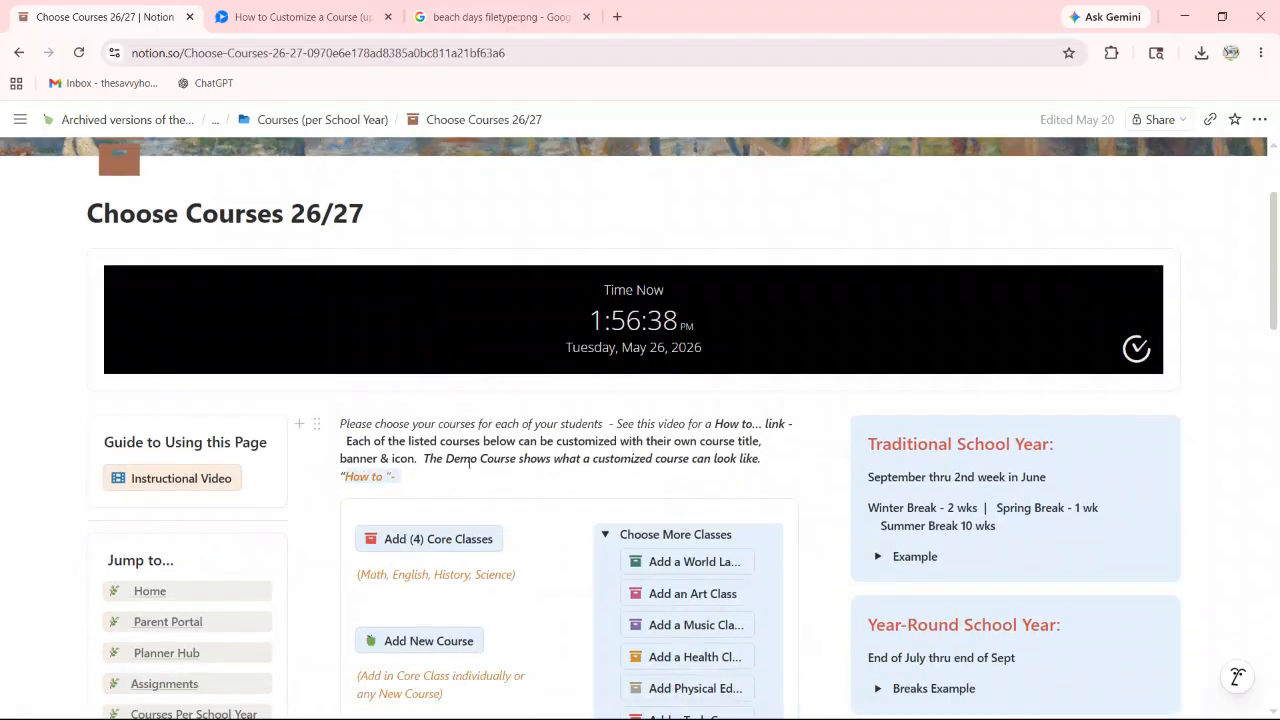
{"action": "scroll", "coordinate": [519, 437], "scroll_direction": "down", "scroll_amount": 5}
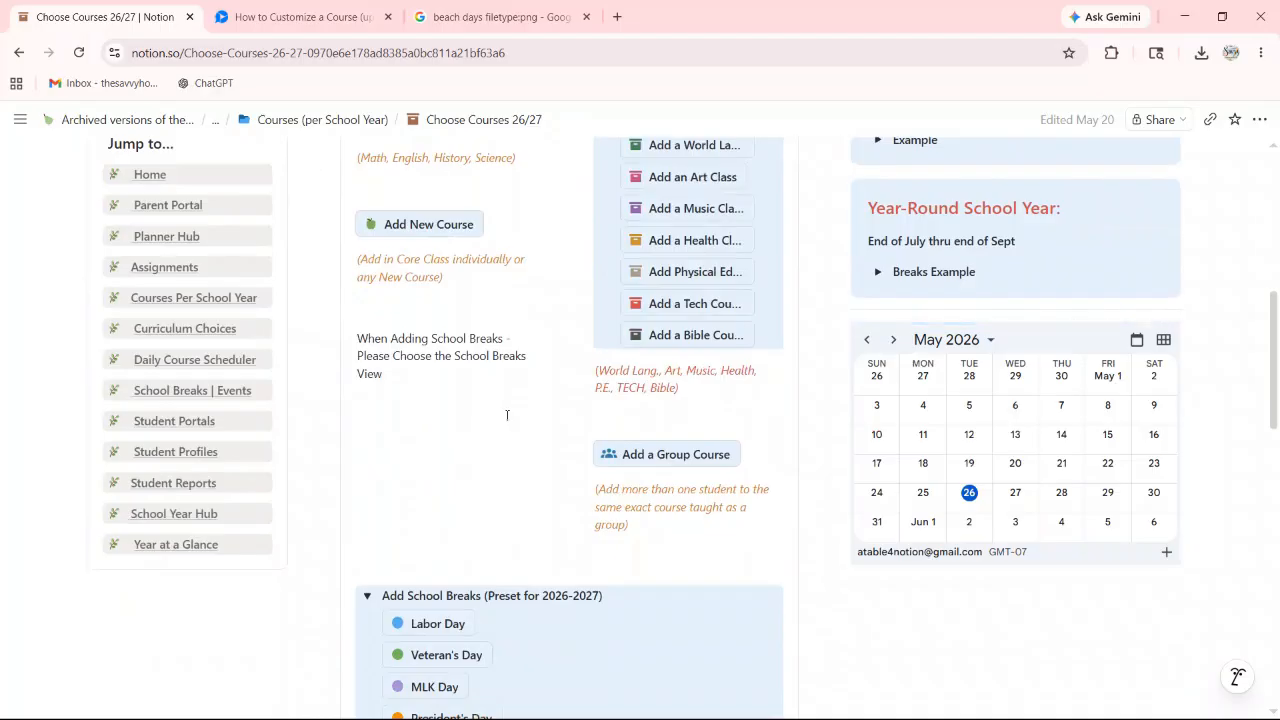
{"action": "scroll", "coordinate": [435, 438], "scroll_direction": "down", "scroll_amount": 1}
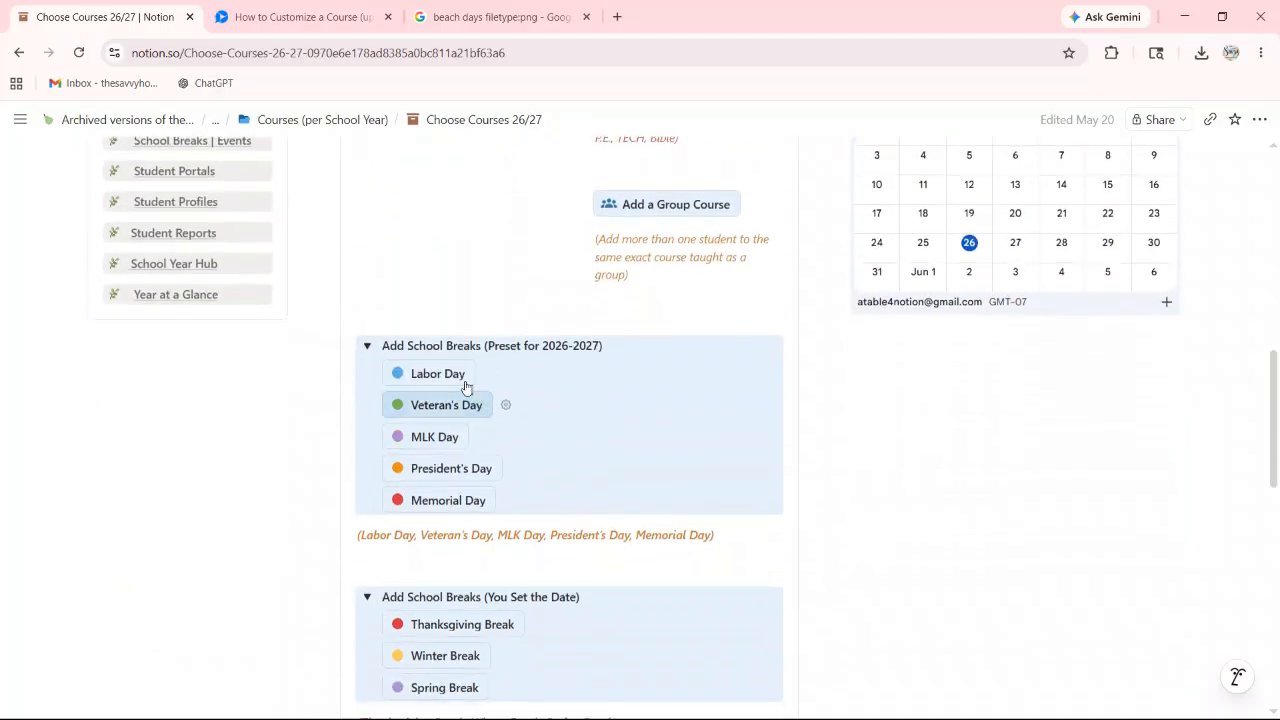
{"action": "scroll", "coordinate": [366, 366], "scroll_direction": "down", "scroll_amount": 1}
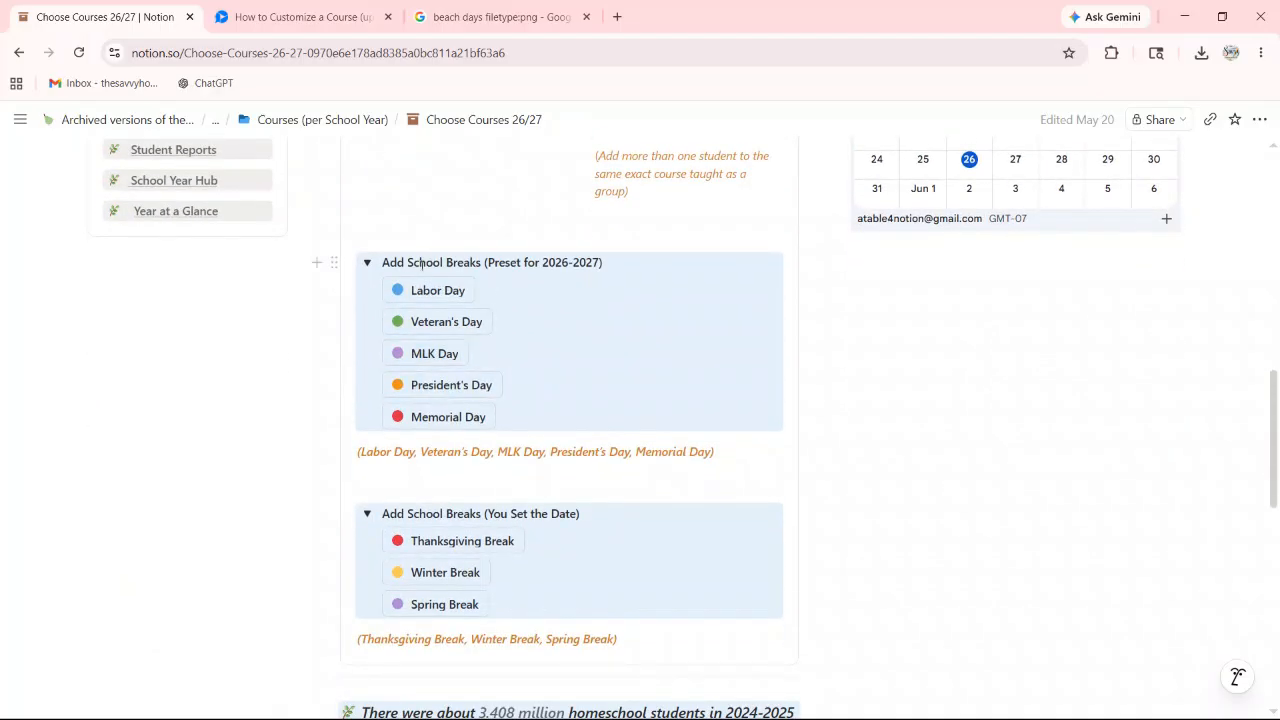
{"action": "scroll", "coordinate": [559, 289], "scroll_direction": "down", "scroll_amount": 4}
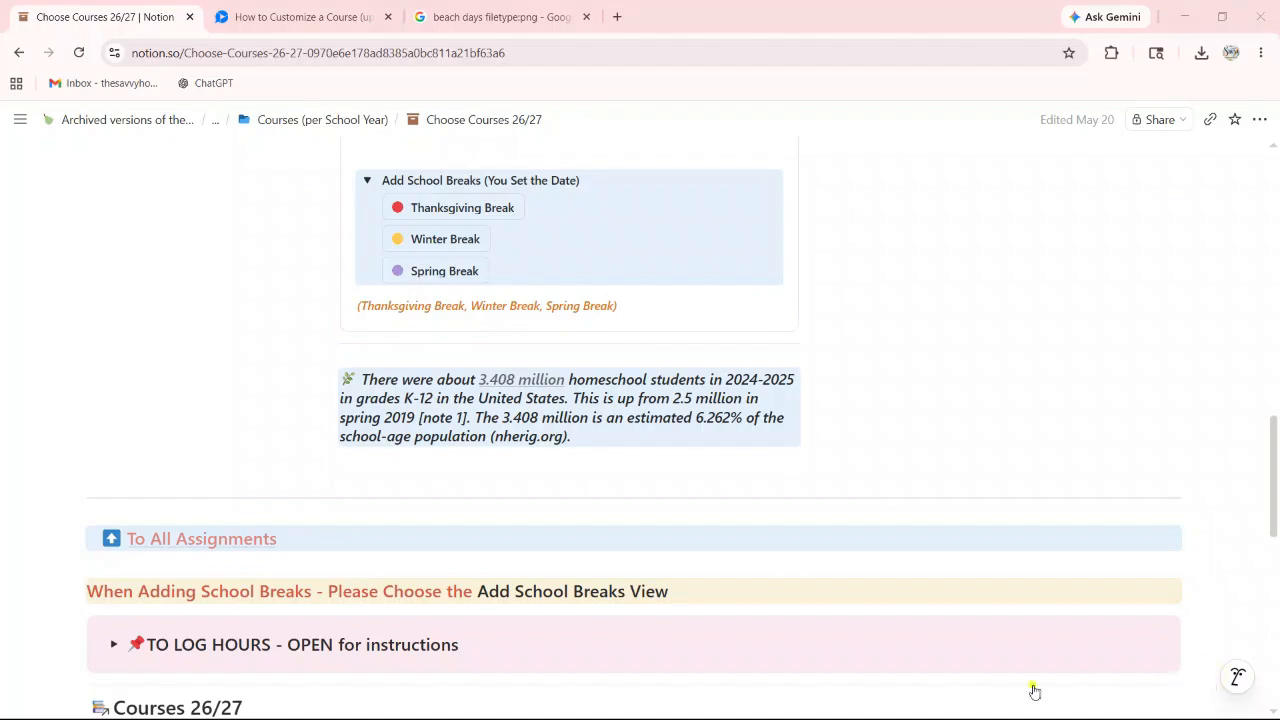
{"action": "scroll", "coordinate": [980, 486], "scroll_direction": "up", "scroll_amount": 4}
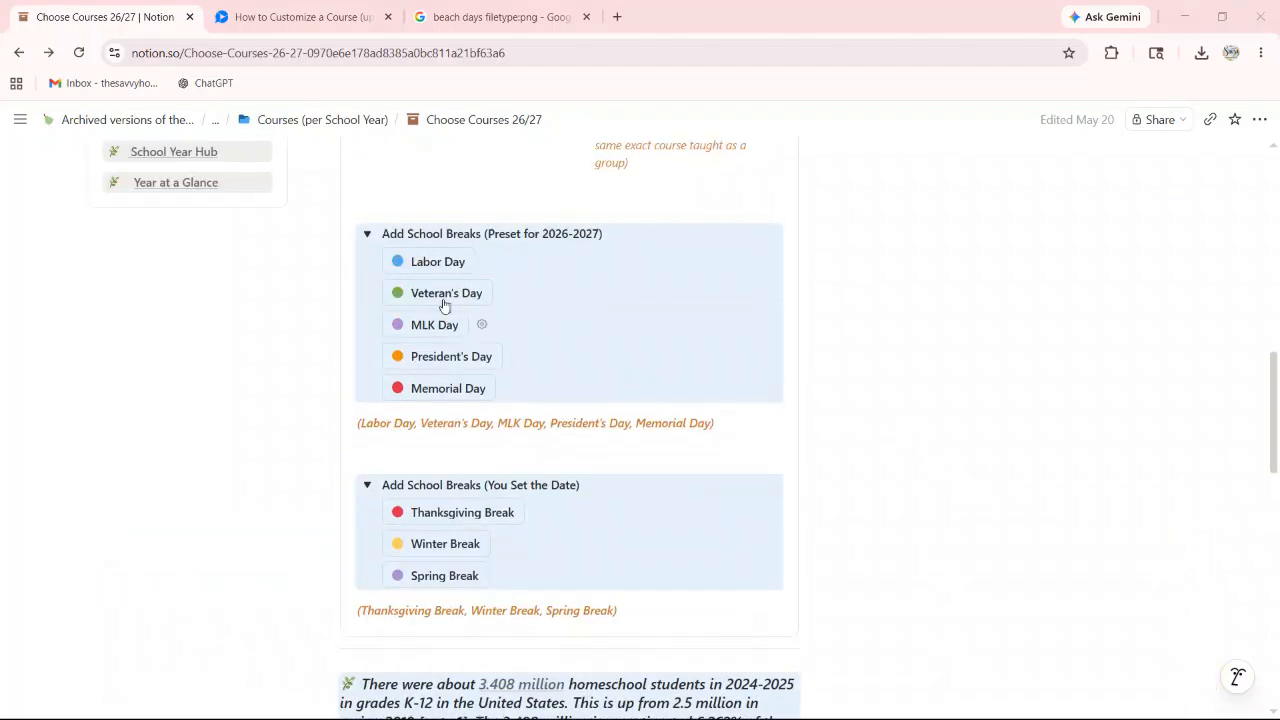
{"action": "scroll", "coordinate": [425, 268], "scroll_direction": "up", "scroll_amount": 1}
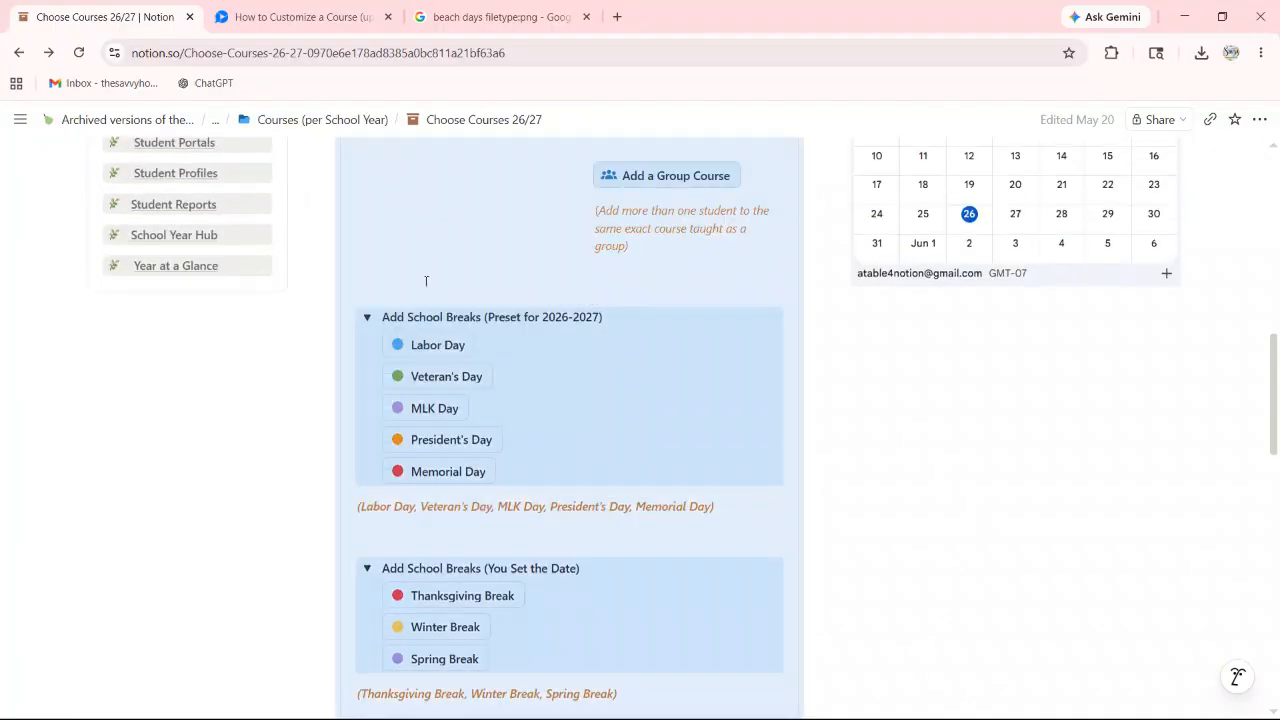
{"action": "left_click", "coordinate": [440, 376]}
{"action": "left_click", "coordinate": [436, 408]}
{"action": "left_click", "coordinate": [446, 440]}
{"action": "left_click", "coordinate": [440, 476]}
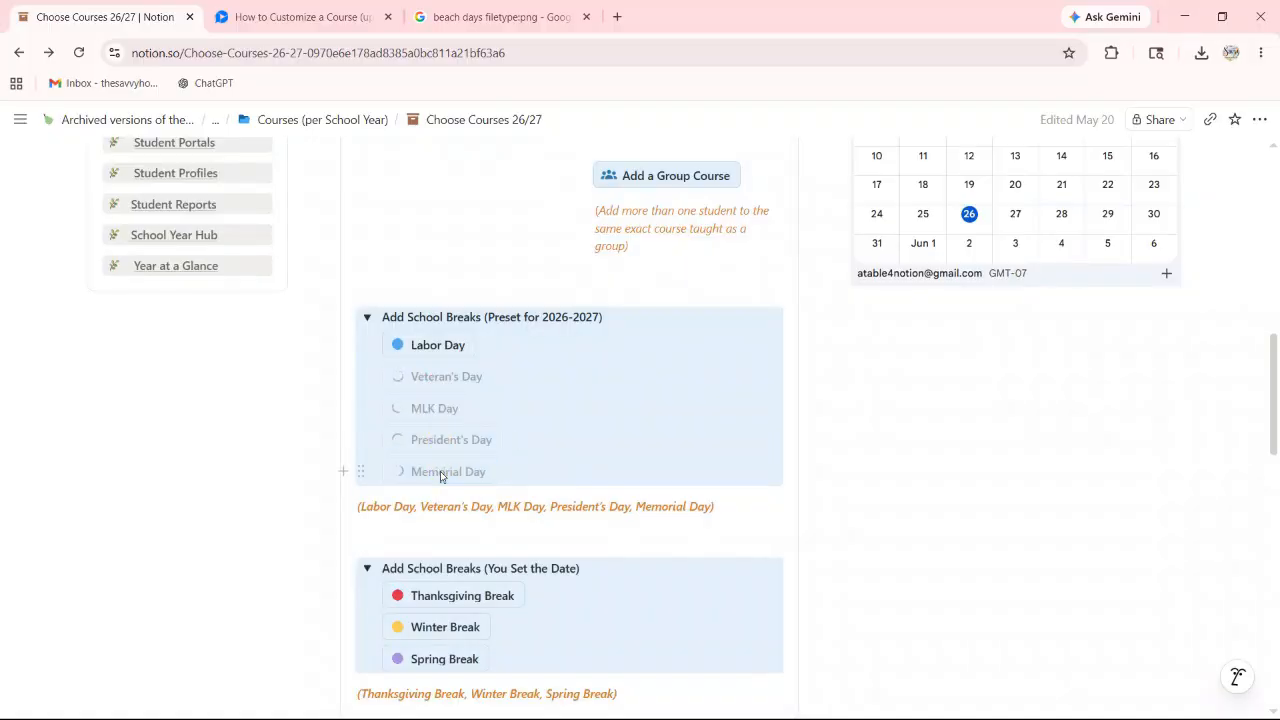
- Add Thanksgiving Break, Winter Break and Spring Break from the school breaks whose dates are set manually
{"action": "scroll", "coordinate": [445, 470], "scroll_direction": "down", "scroll_amount": 2}
{"action": "left_click", "coordinate": [450, 430]}
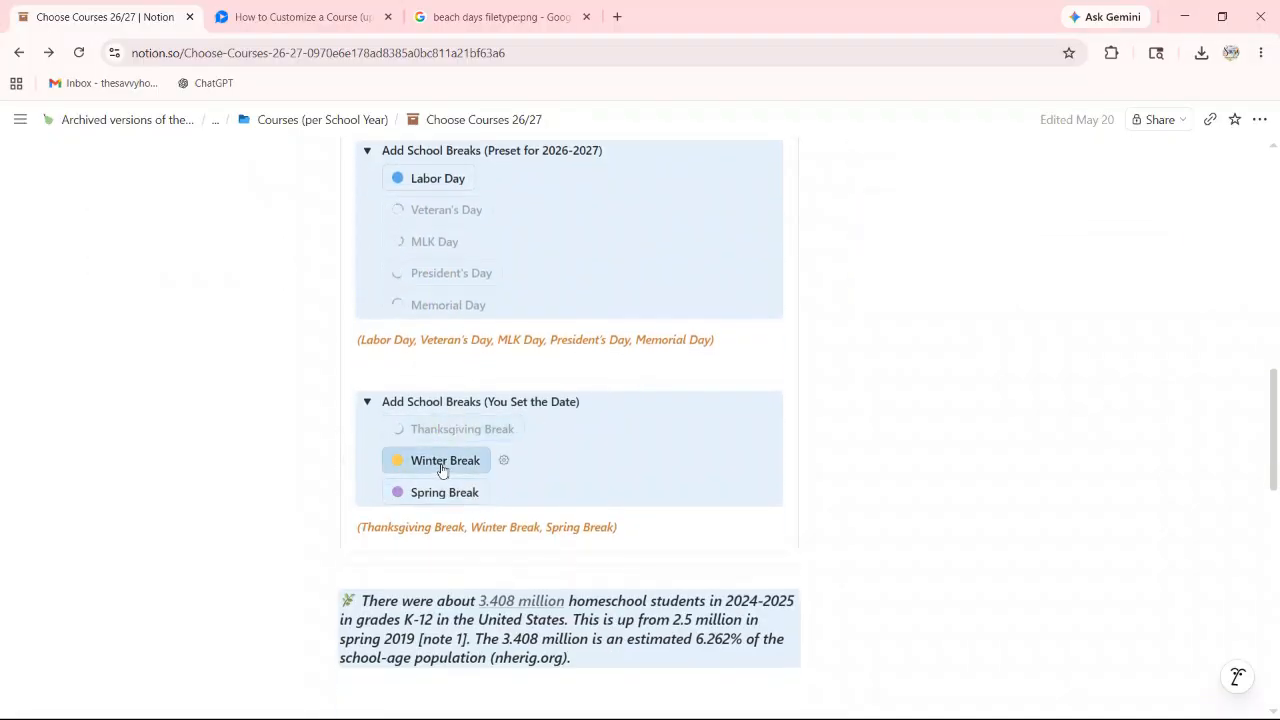
{"action": "left_click", "coordinate": [441, 463]}
{"action": "left_click", "coordinate": [447, 494]}
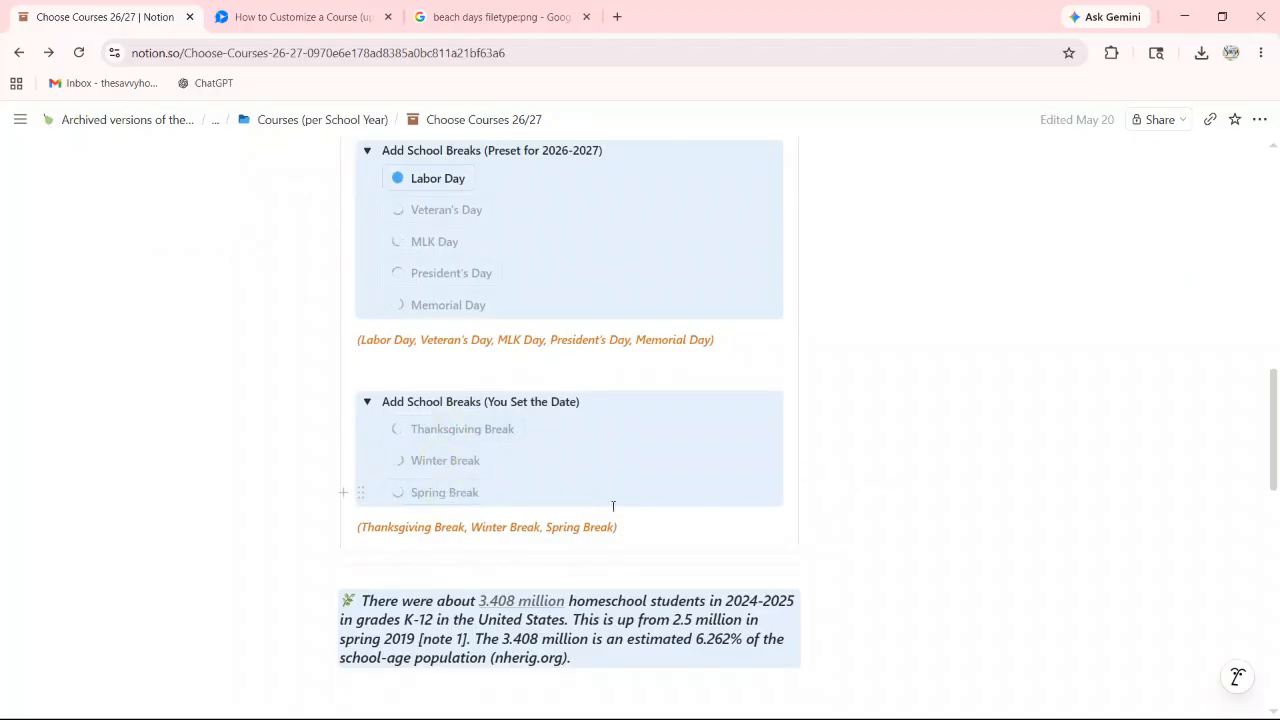
- Switch the Courses 26/27 database to the Add School Breaks | Events view
{"action": "scroll", "coordinate": [624, 502], "scroll_direction": "down", "scroll_amount": 5}
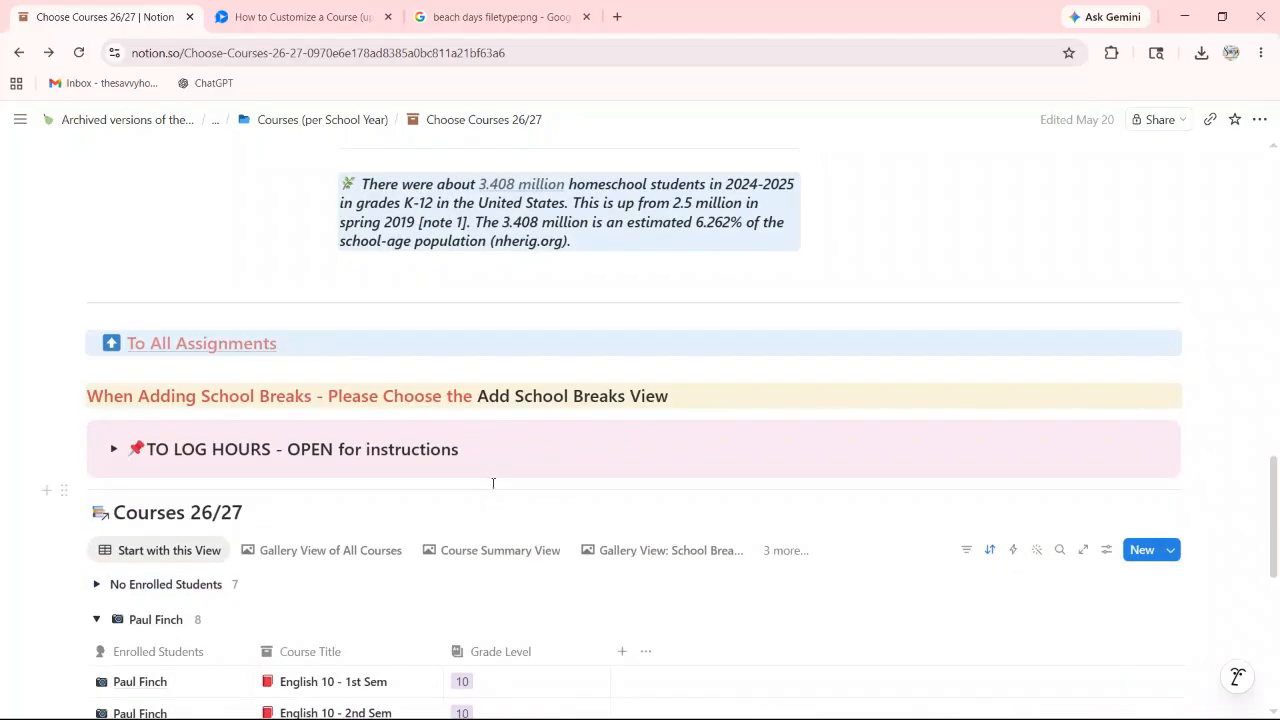
{"action": "scroll", "coordinate": [490, 483], "scroll_direction": "down", "scroll_amount": 2}
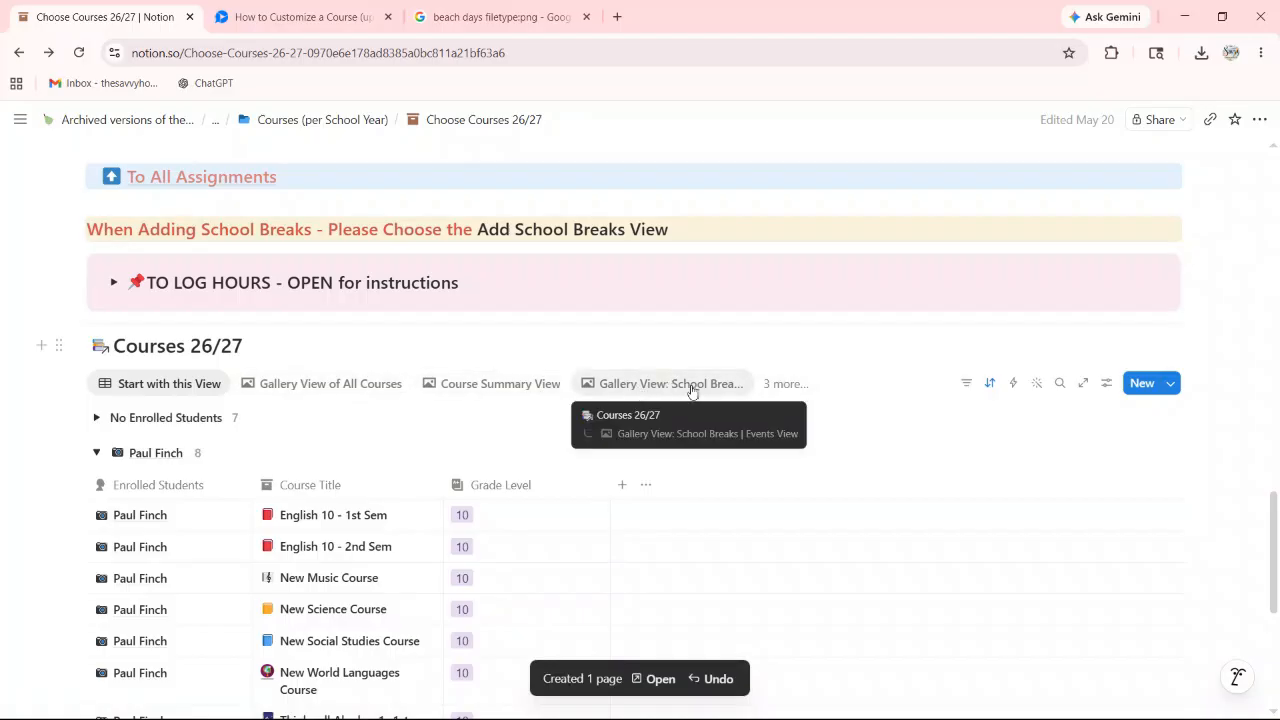
{"action": "left_click", "coordinate": [784, 387]}
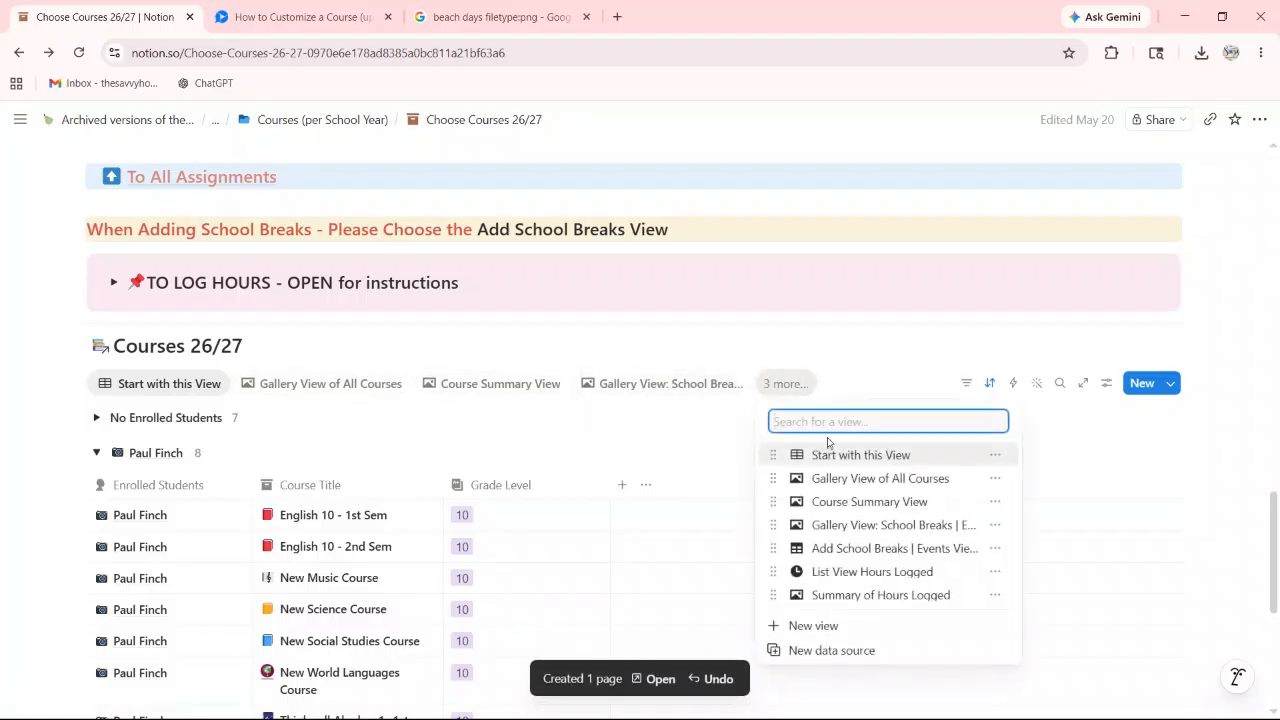
{"action": "left_click", "coordinate": [850, 549]}
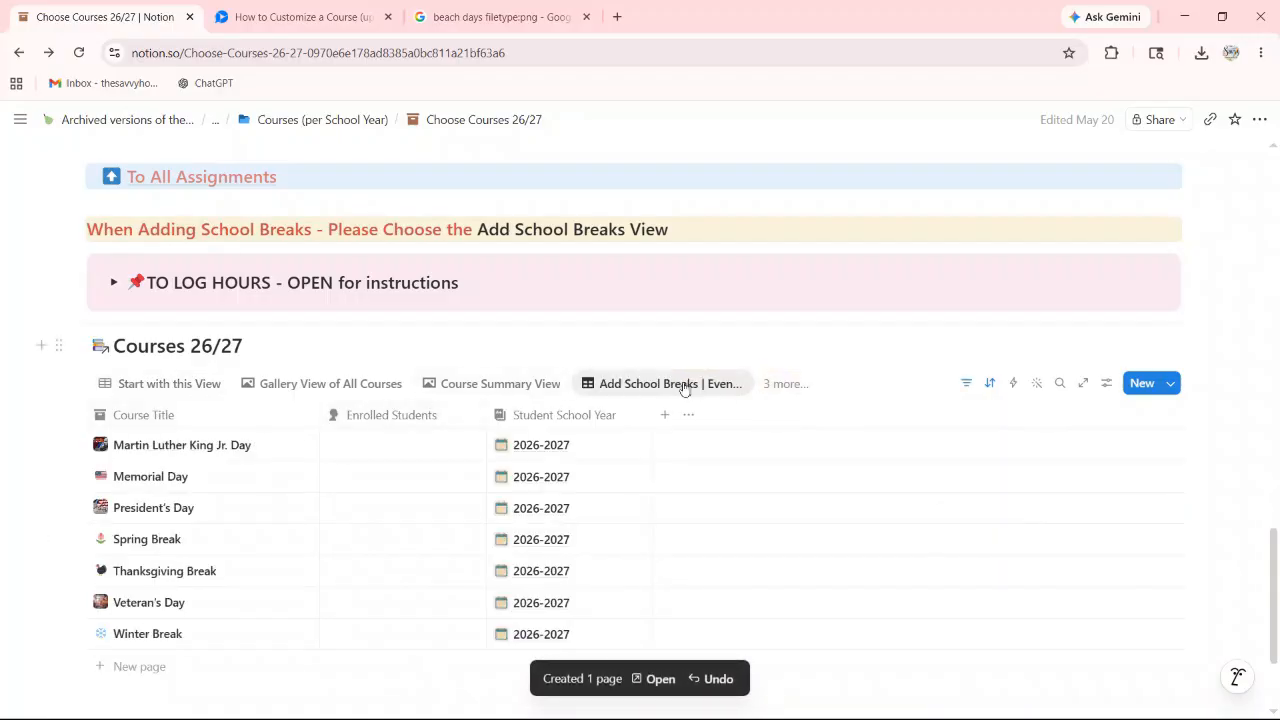
{"action": "scroll", "coordinate": [377, 394], "scroll_direction": "up", "scroll_amount": 2}
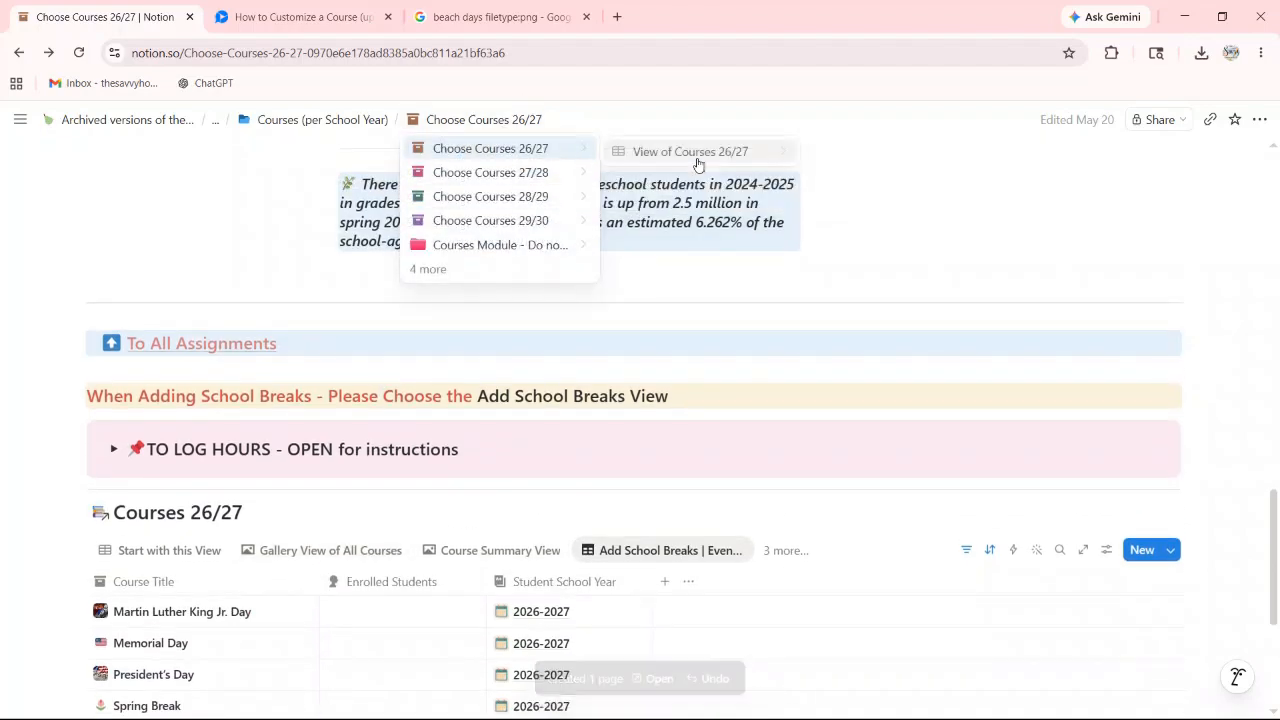
{"action": "scroll", "coordinate": [1160, 269], "scroll_direction": "up", "scroll_amount": 1}
{"action": "scroll", "coordinate": [1160, 269], "scroll_direction": "up", "scroll_amount": 1}
{"action": "scroll", "coordinate": [317, 457], "scroll_direction": "down", "scroll_amount": 5}
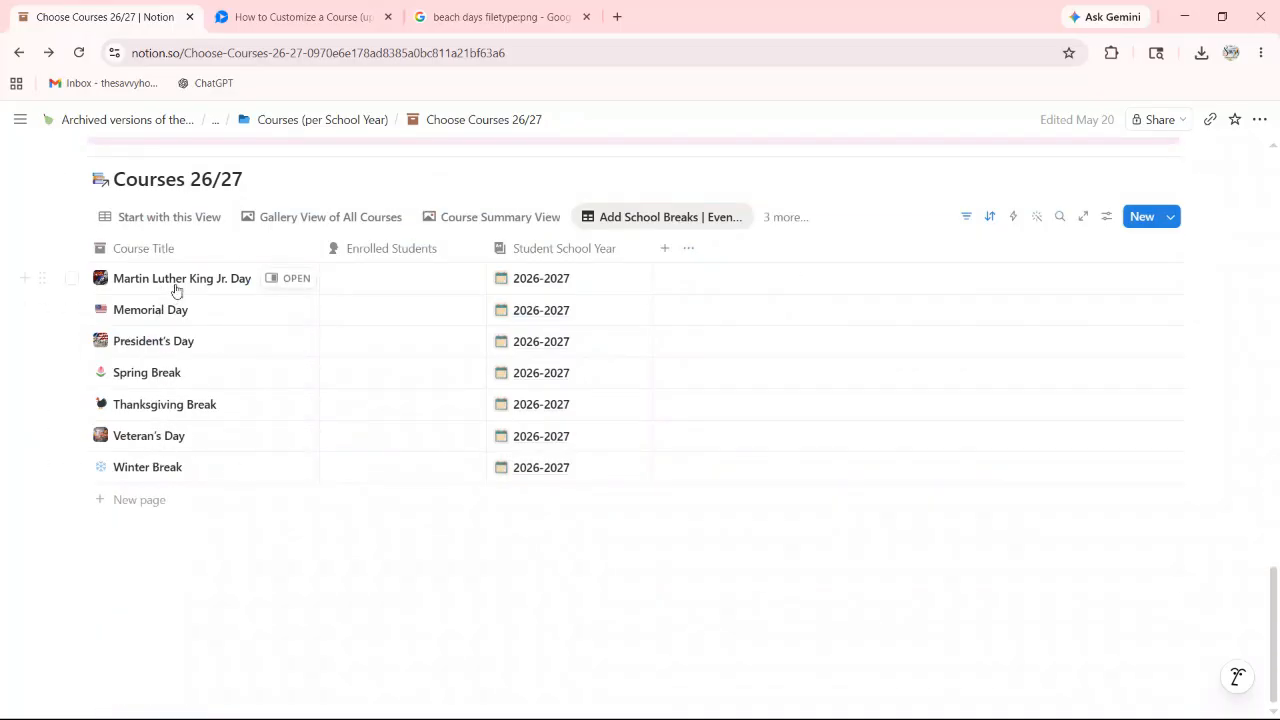
- Create a new Courses 26/27 entry from the Planned School Break | Event template
{"action": "left_click", "coordinate": [134, 502]}
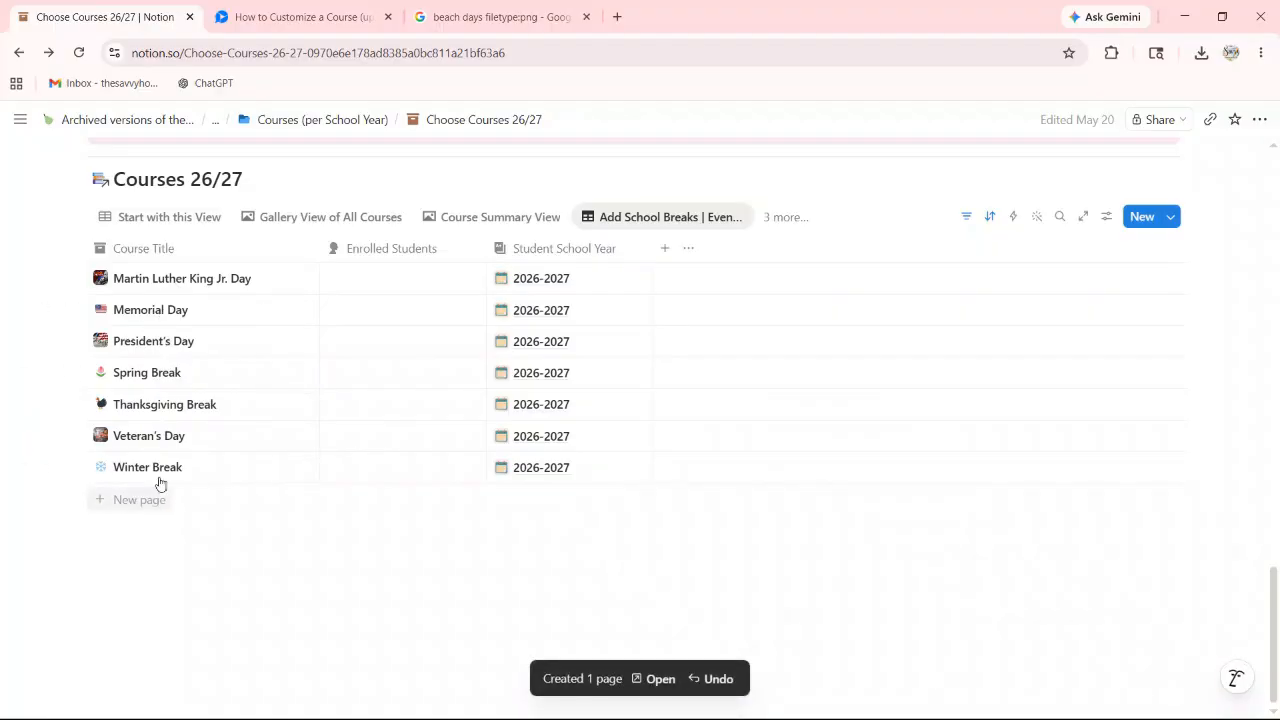
{"action": "scroll", "coordinate": [182, 295], "scroll_direction": "up", "scroll_amount": 2}
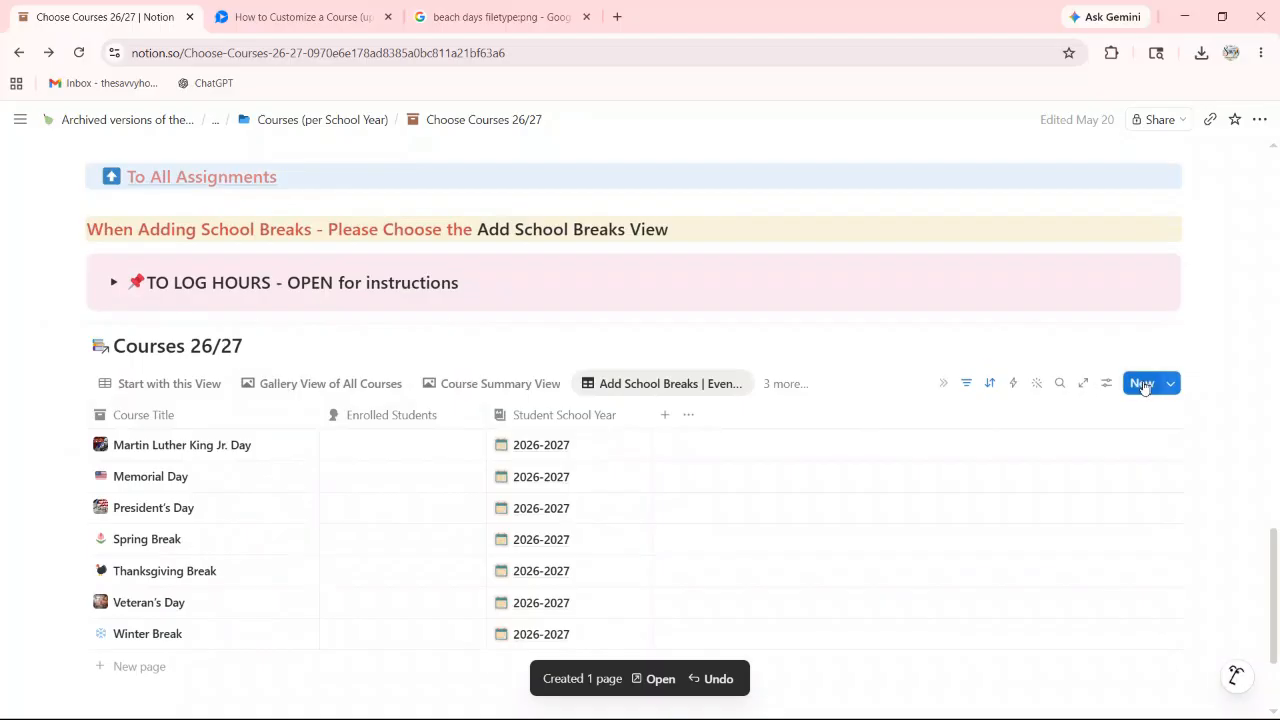
{"action": "left_click", "coordinate": [1172, 385]}
{"action": "scroll", "coordinate": [1154, 417], "scroll_direction": "down", "scroll_amount": 5}
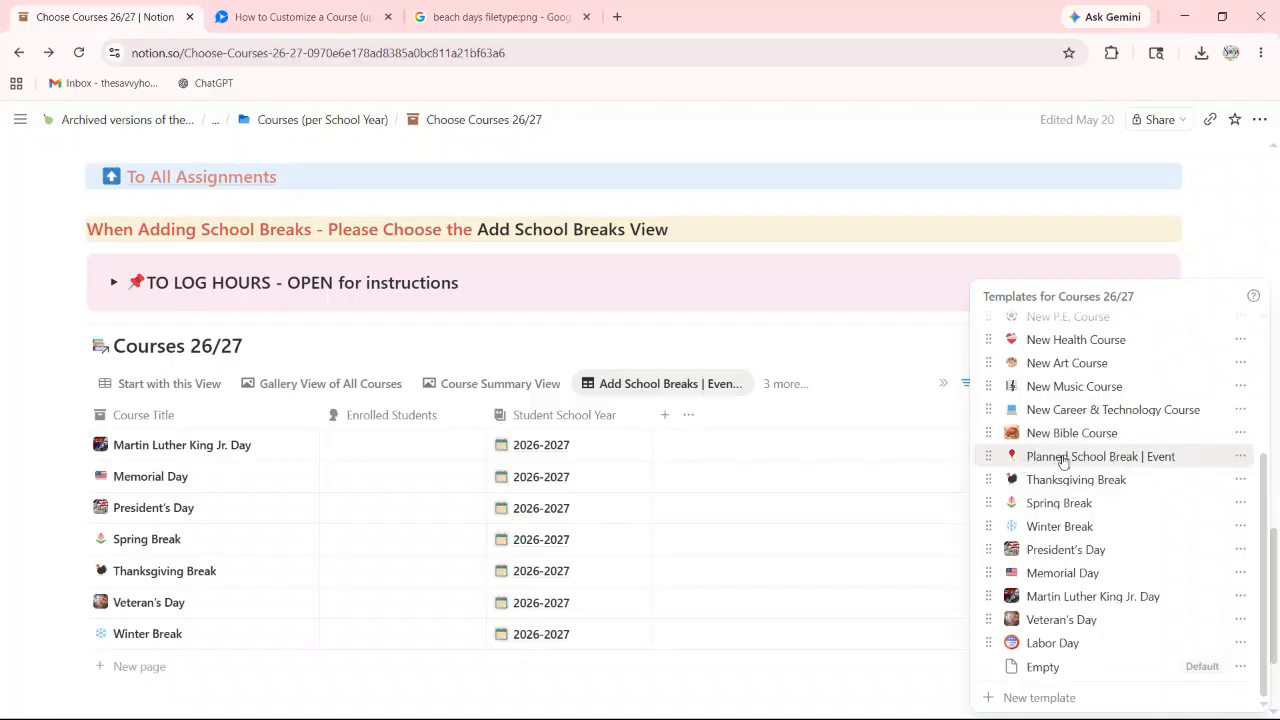
{"action": "left_click", "coordinate": [1062, 458]}
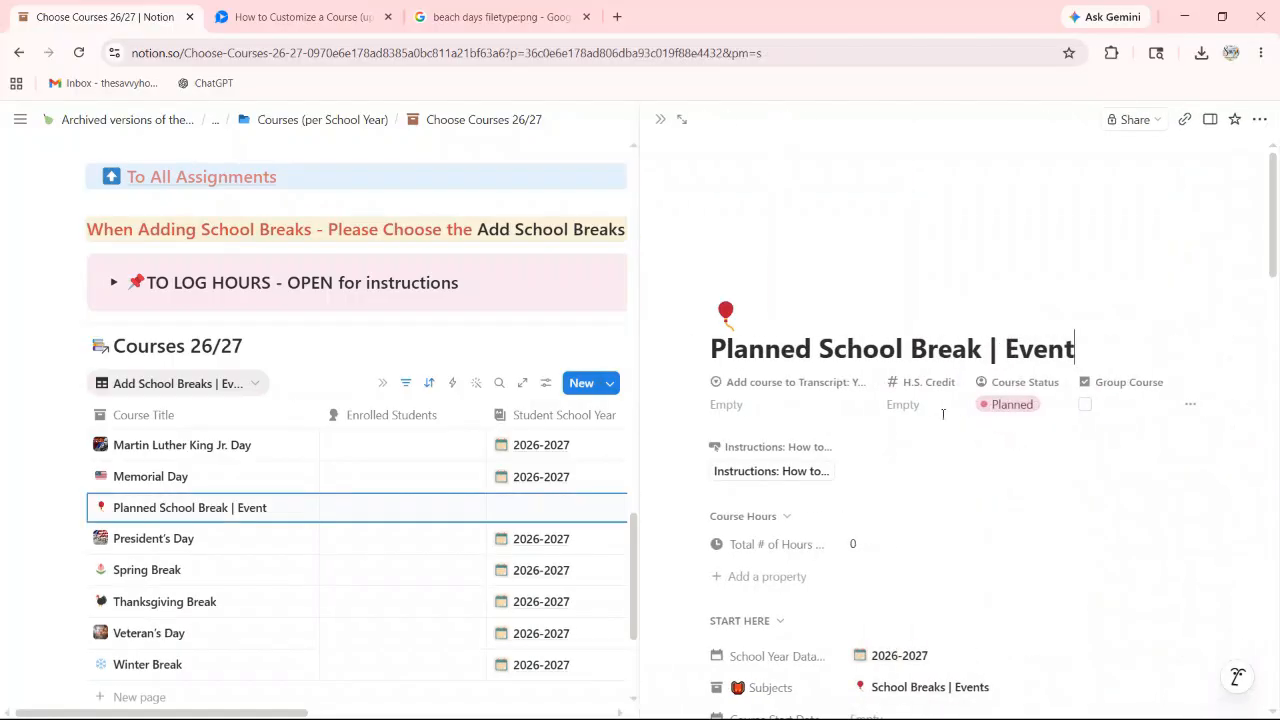
{"action": "scroll", "coordinate": [830, 340], "scroll_direction": "down", "scroll_amount": 3}
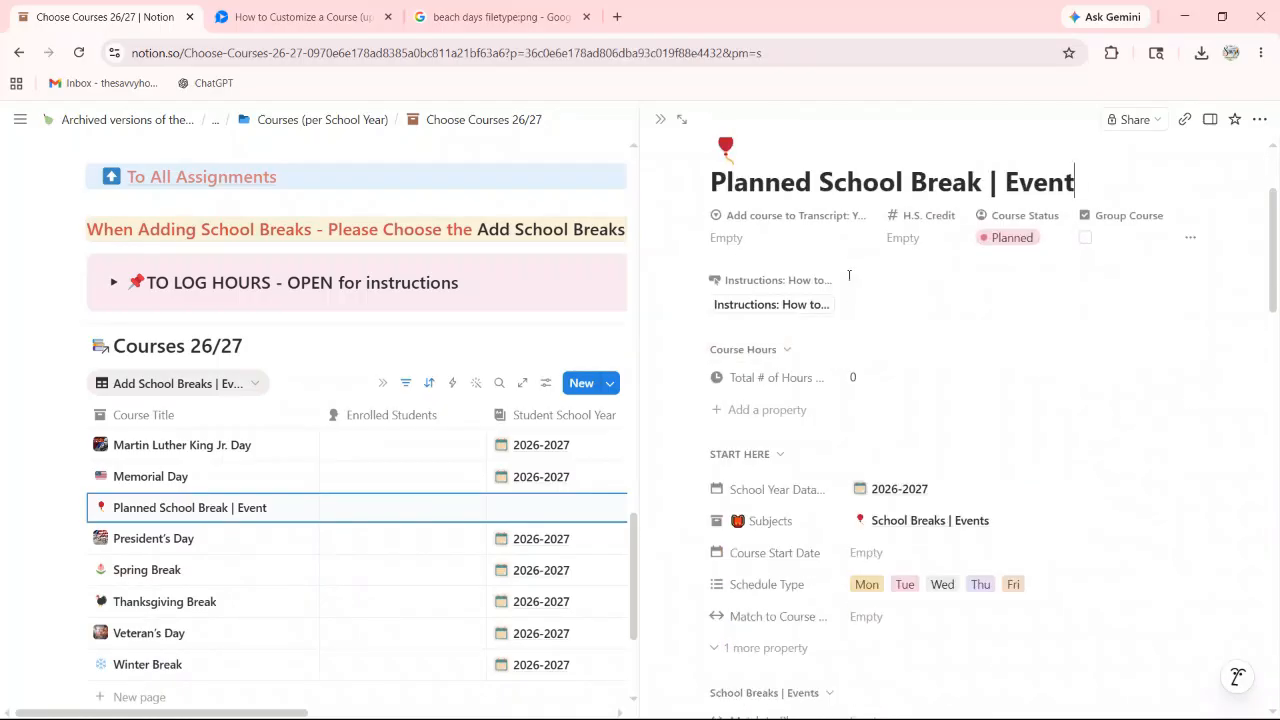
{"action": "scroll", "coordinate": [806, 420], "scroll_direction": "down", "scroll_amount": 1}
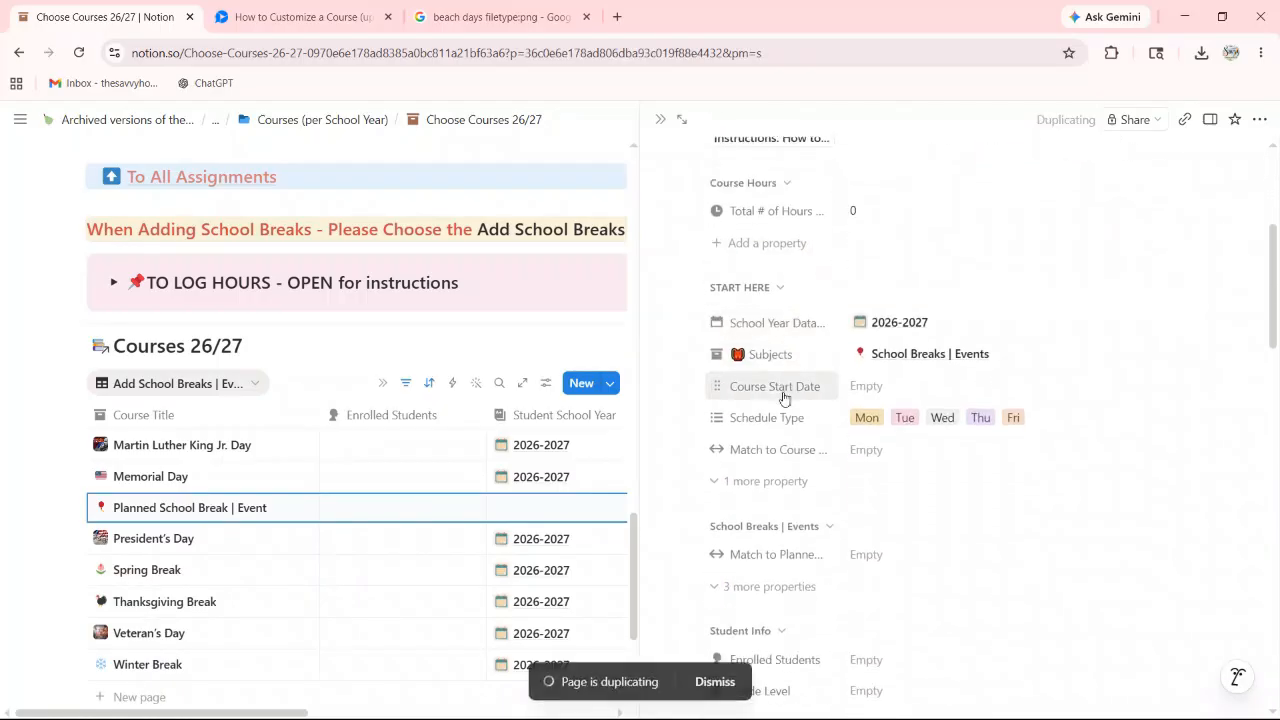
{"action": "scroll", "coordinate": [788, 397], "scroll_direction": "down", "scroll_amount": 2}
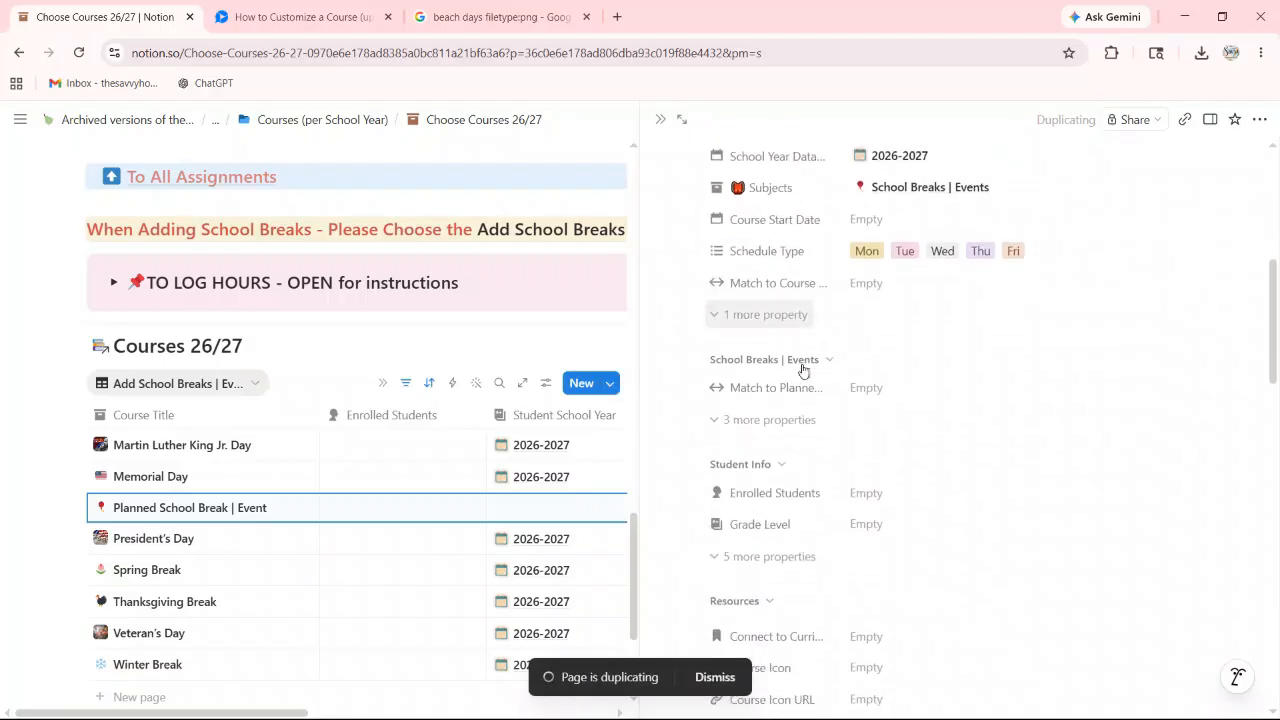
- Rename the new planned school break entry as Beach Day Field Trip
{"action": "scroll", "coordinate": [805, 295], "scroll_direction": "up", "scroll_amount": 5}
{"action": "left_click", "coordinate": [1101, 358]}
{"action": "left_click_drag", "start_coordinate": [1101, 358], "coordinate": [687, 335]}
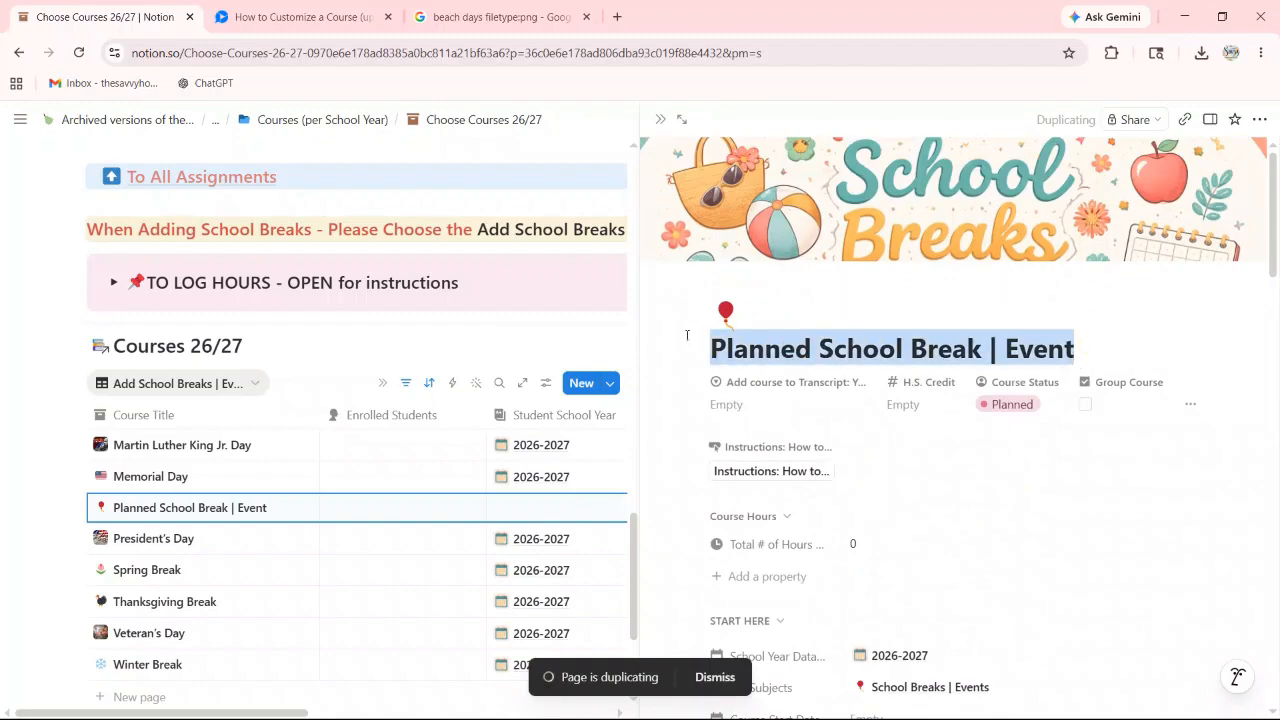
{"action": "type", "text": "Beach"}
{"action": "type", "text": "Day Field Trip"}
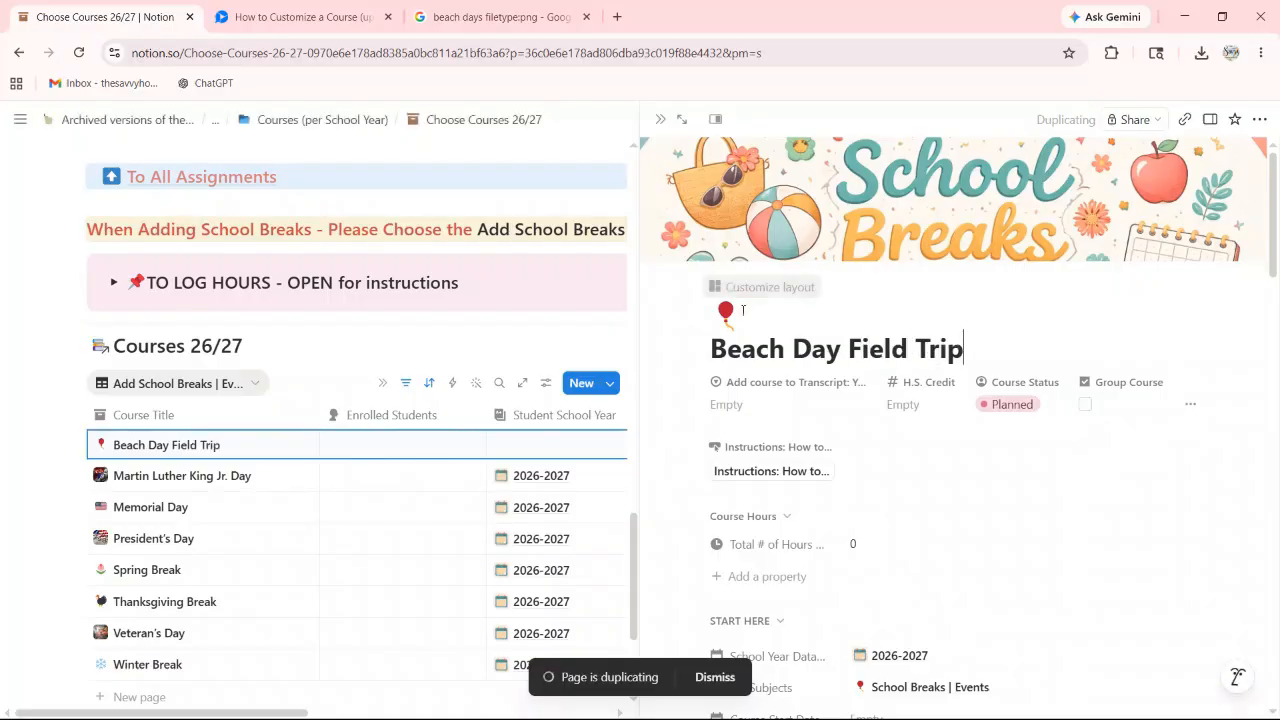
- Match the Beach Day Field Trip entry to the Beach Day planned event under School Breaks | Events
{"action": "scroll", "coordinate": [956, 390], "scroll_direction": "down", "scroll_amount": 5}
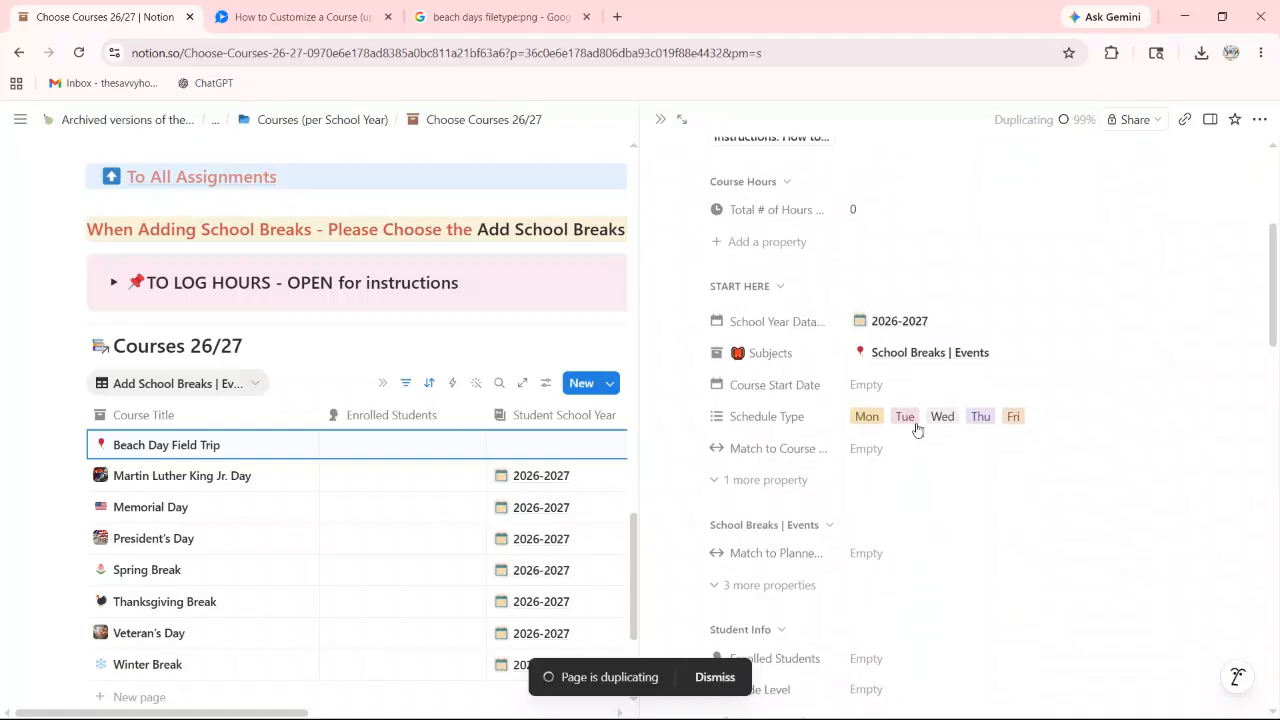
{"action": "scroll", "coordinate": [917, 400], "scroll_direction": "down", "scroll_amount": 2}
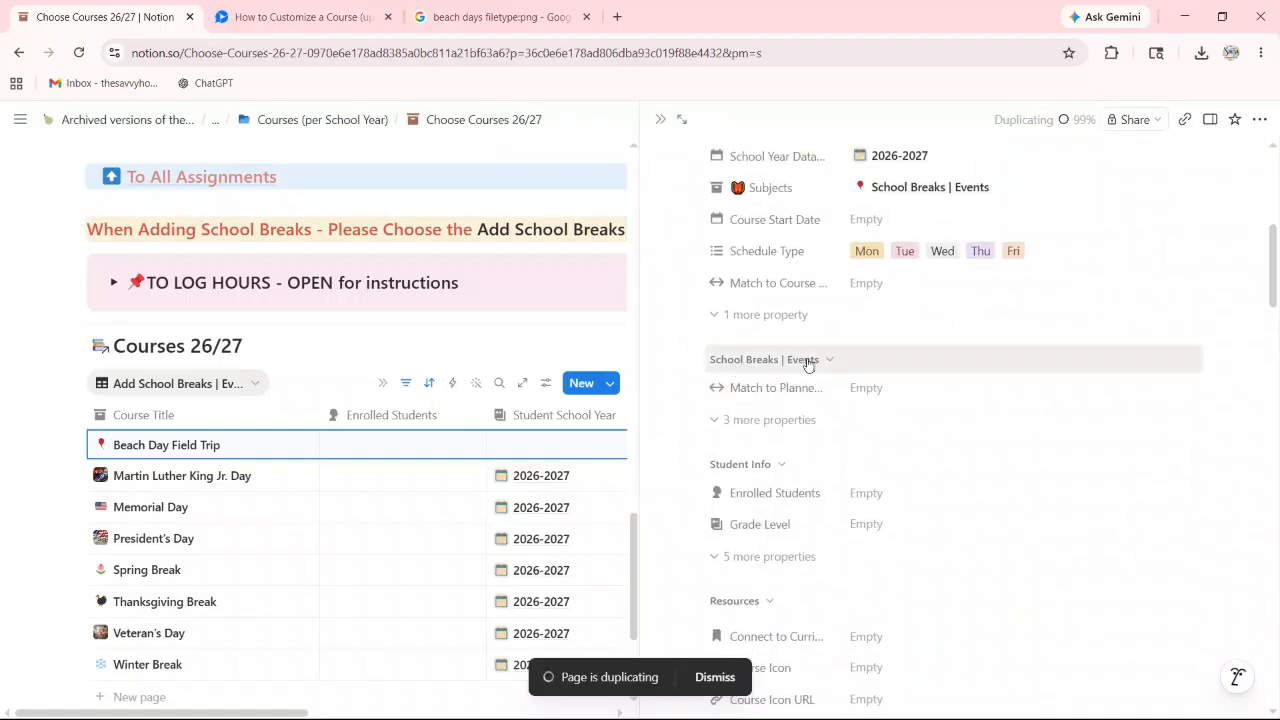
{"action": "left_click", "coordinate": [864, 388]}
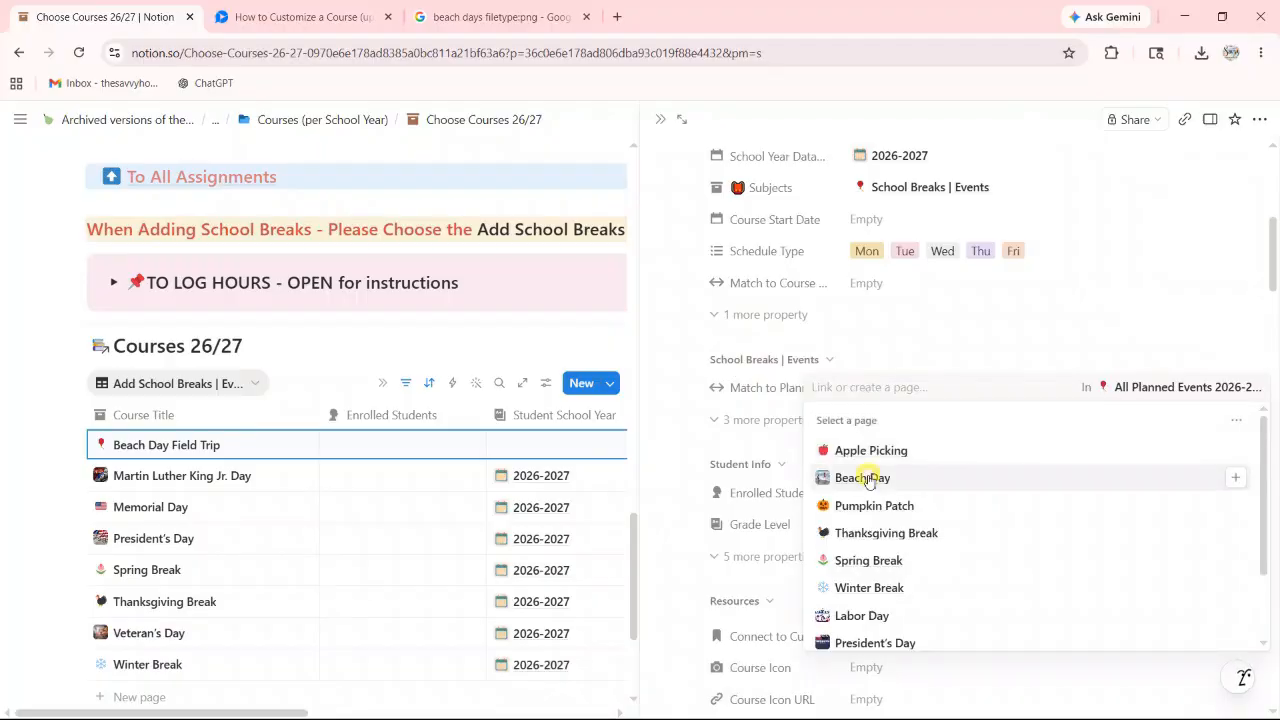
{"action": "left_click", "coordinate": [868, 479]}
{"action": "left_click", "coordinate": [906, 330]}
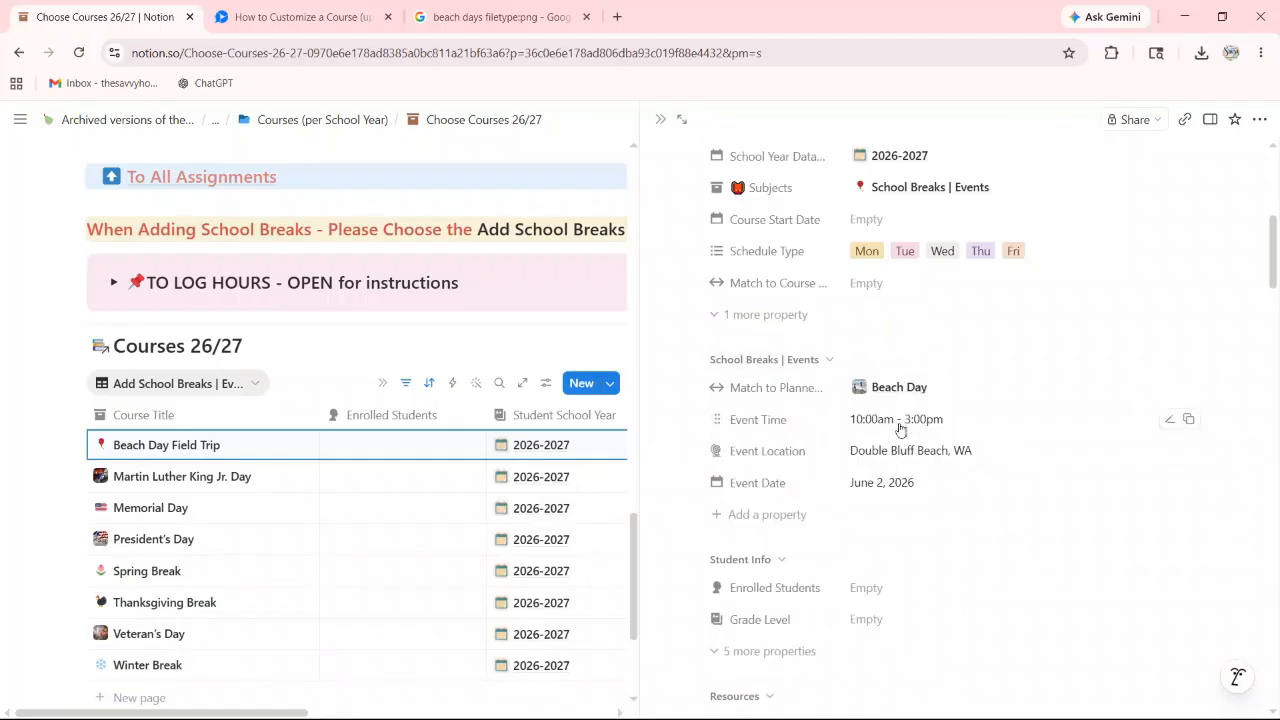
{"action": "scroll", "coordinate": [901, 488], "scroll_direction": "down", "scroll_amount": 1}
{"action": "scroll", "coordinate": [900, 488], "scroll_direction": "up", "scroll_amount": 7}
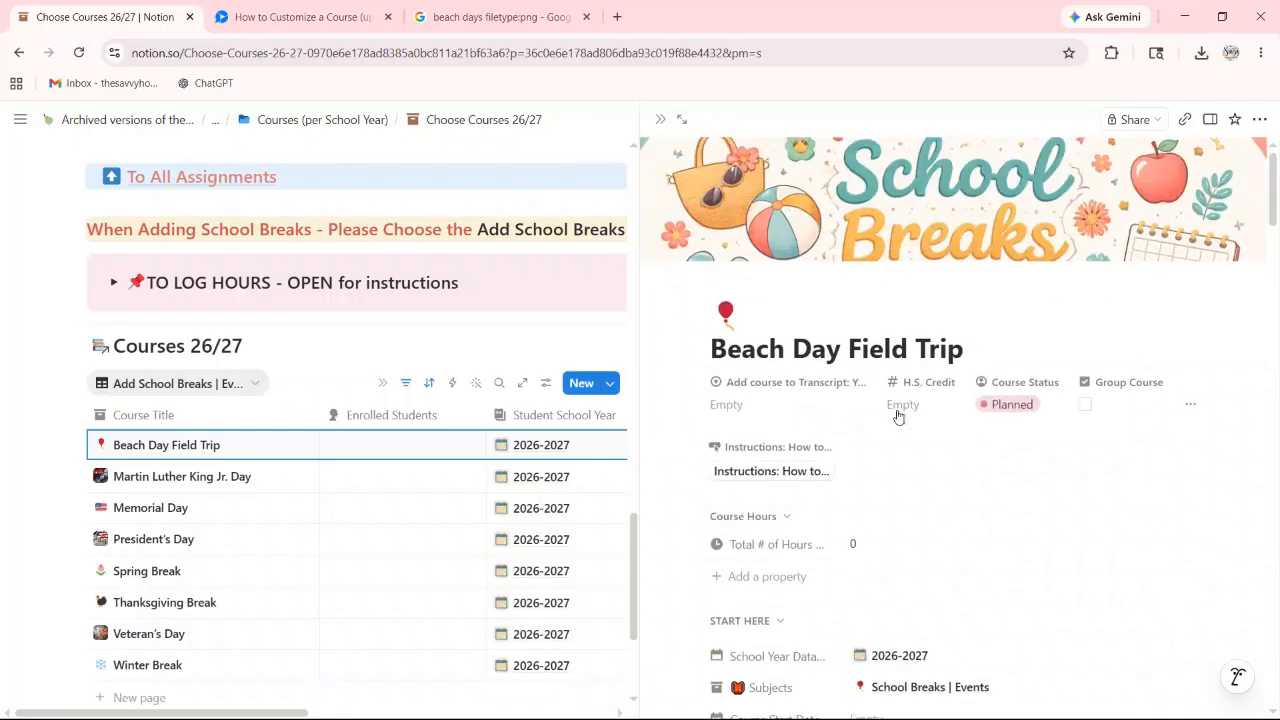
- Set the Beach Day Field Trip's Course Start Date to June 2, 2026, and close the entry
{"action": "scroll", "coordinate": [898, 417], "scroll_direction": "down", "scroll_amount": 2}
{"action": "scroll", "coordinate": [900, 410], "scroll_direction": "down", "scroll_amount": 1}
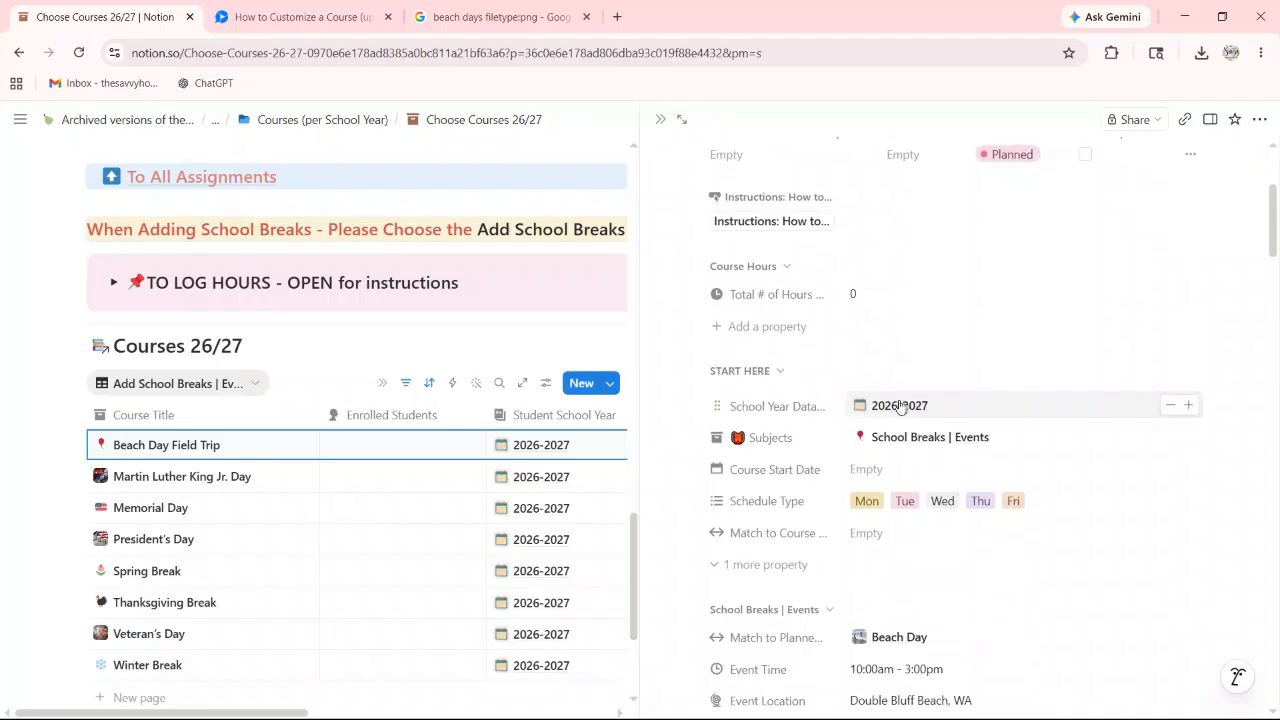
{"action": "scroll", "coordinate": [892, 570], "scroll_direction": "down", "scroll_amount": 1}
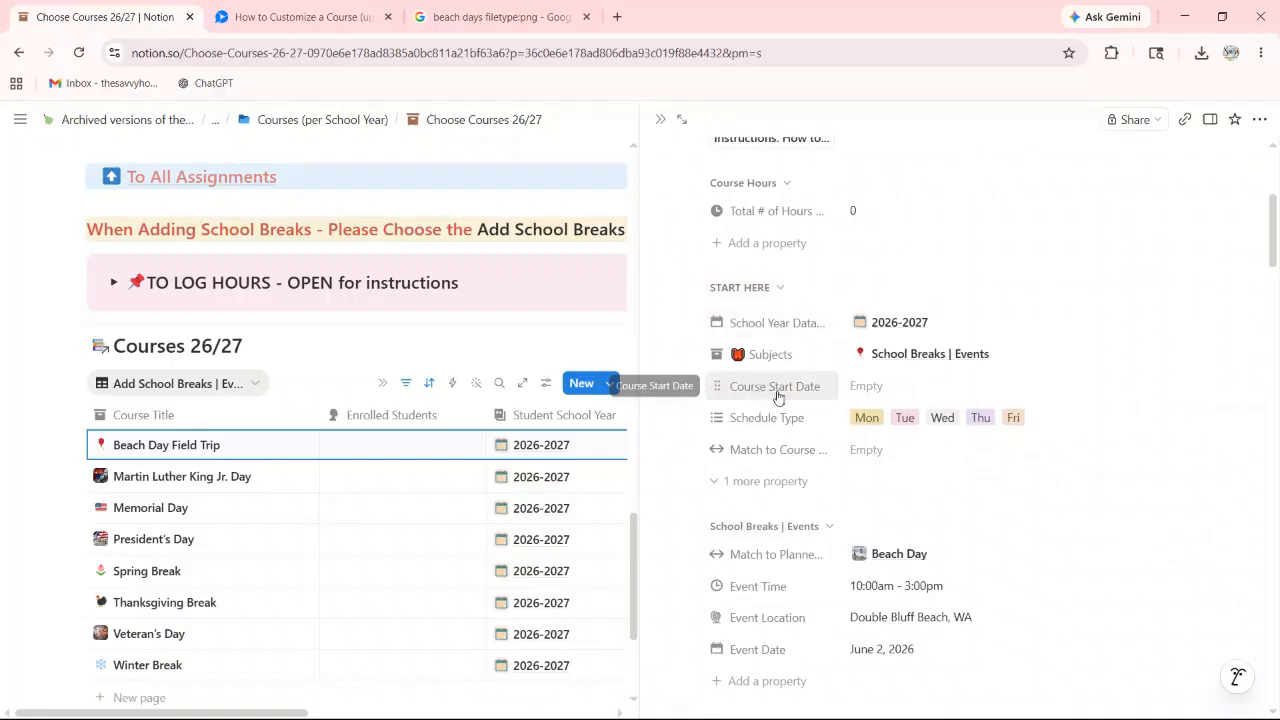
{"action": "left_click", "coordinate": [869, 387]}
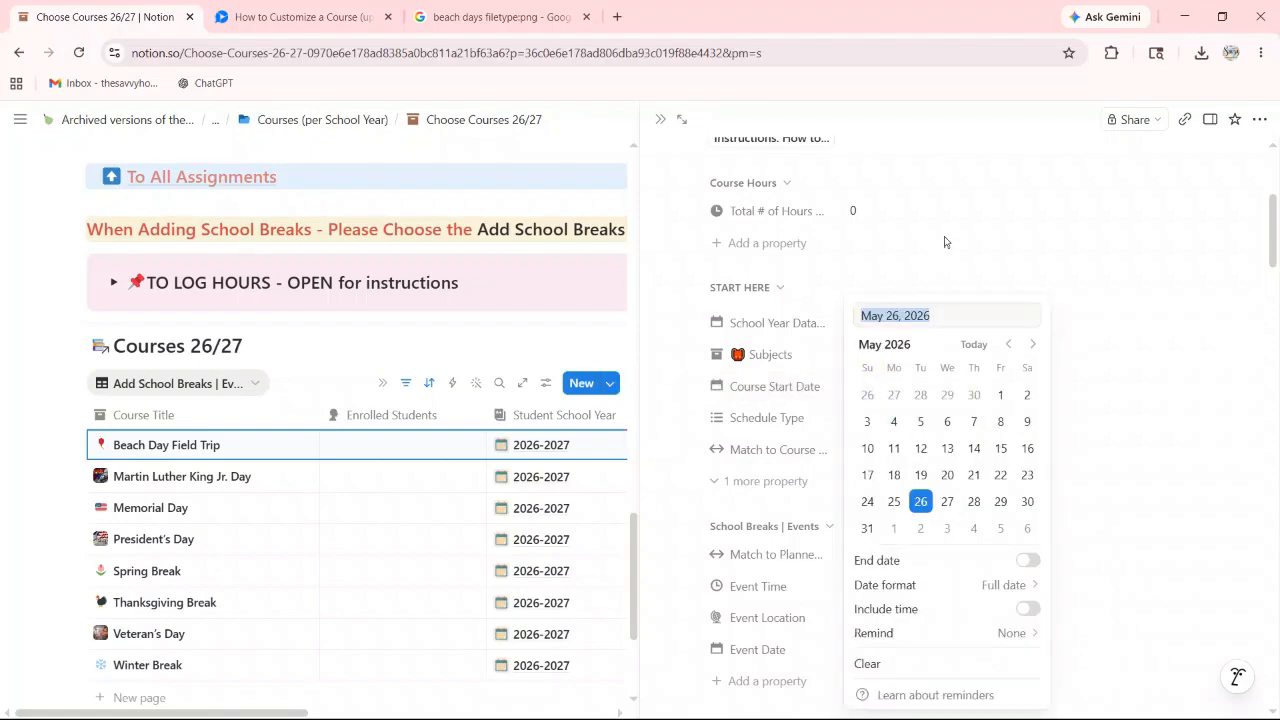
{"action": "type", "text": "06/02/"}
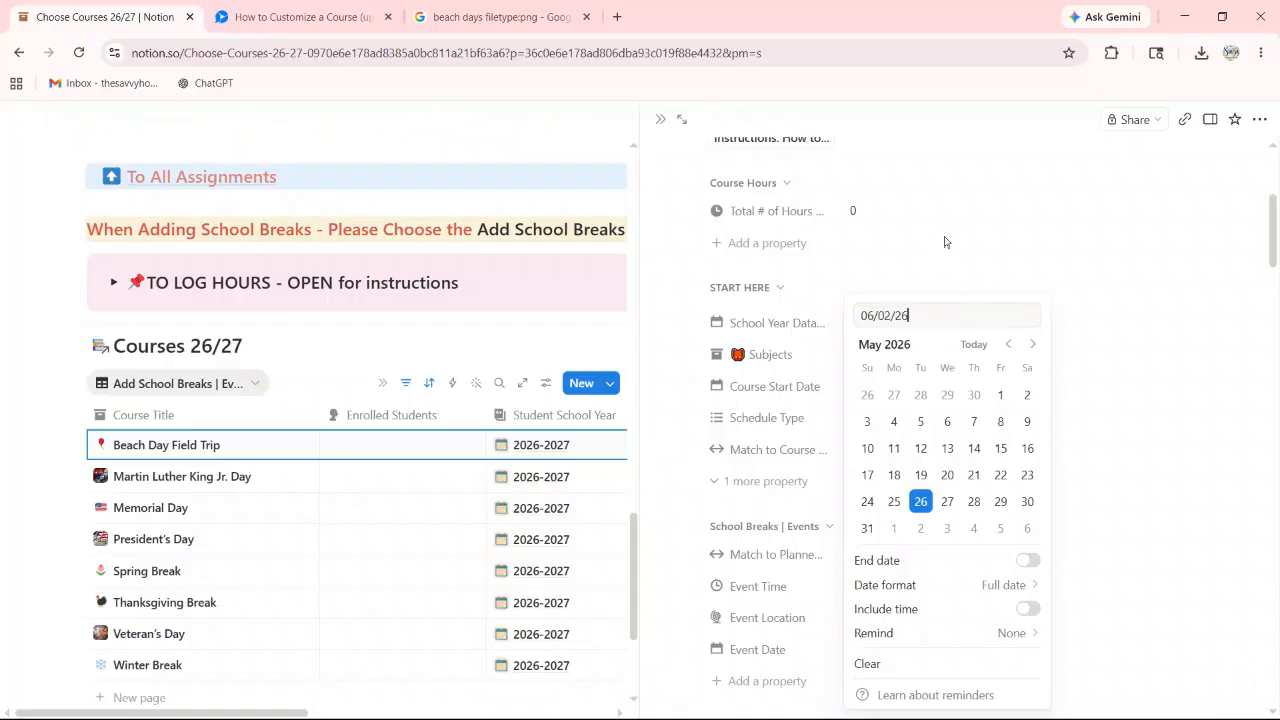
{"action": "key", "text": "Return"}
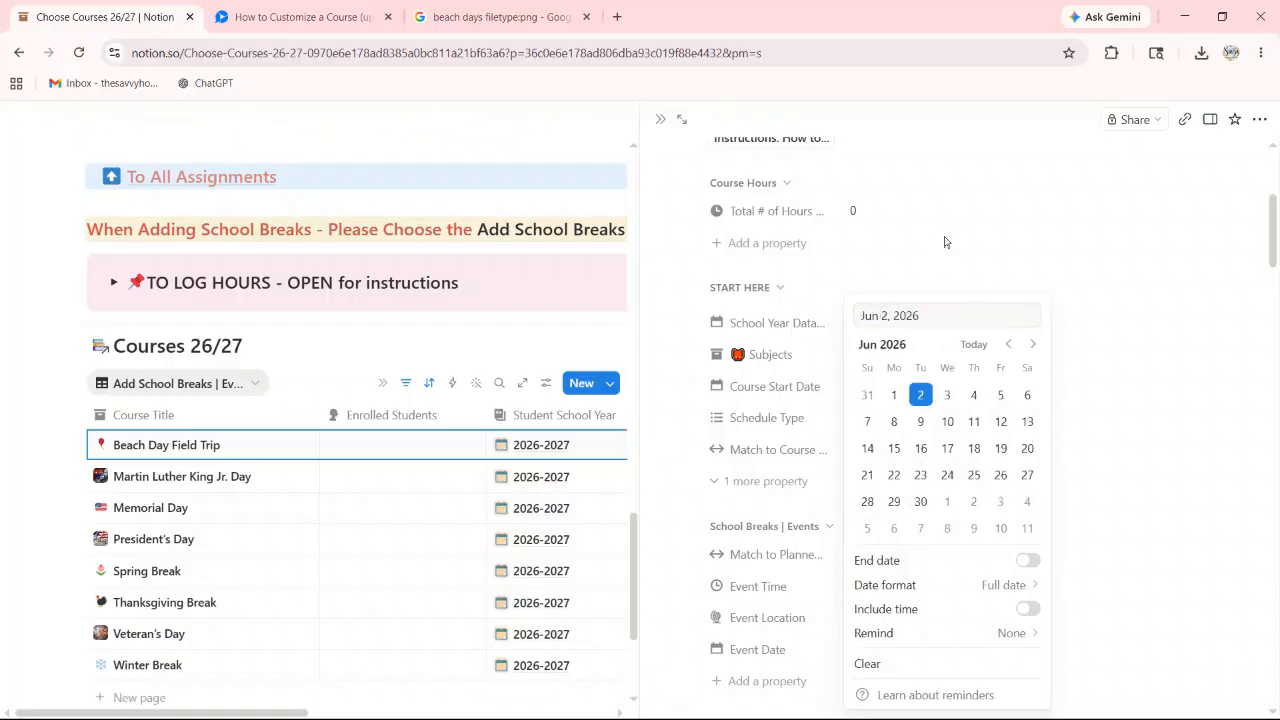
{"action": "left_click", "coordinate": [945, 242]}
{"action": "scroll", "coordinate": [890, 441], "scroll_direction": "down", "scroll_amount": 3}
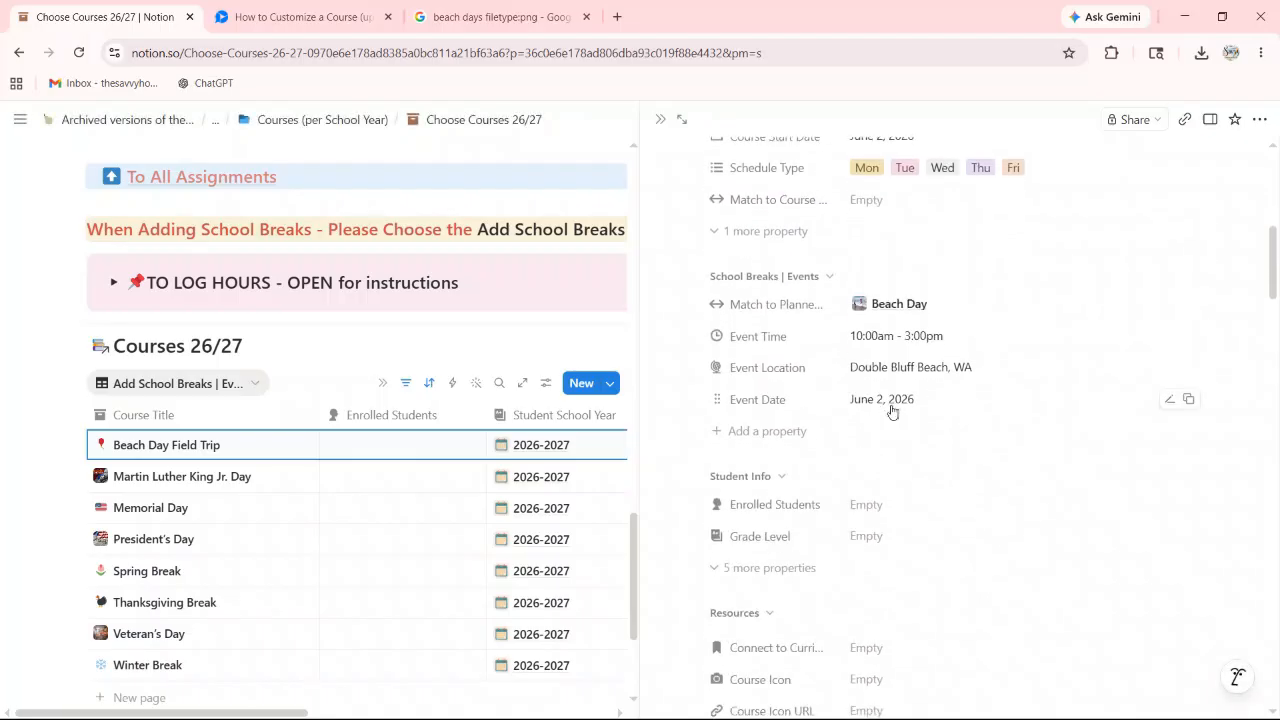
{"action": "scroll", "coordinate": [890, 410], "scroll_direction": "up", "scroll_amount": 5}
{"action": "scroll", "coordinate": [784, 214], "scroll_direction": "up", "scroll_amount": 1}
{"action": "scroll", "coordinate": [363, 393], "scroll_direction": "up", "scroll_amount": 3}
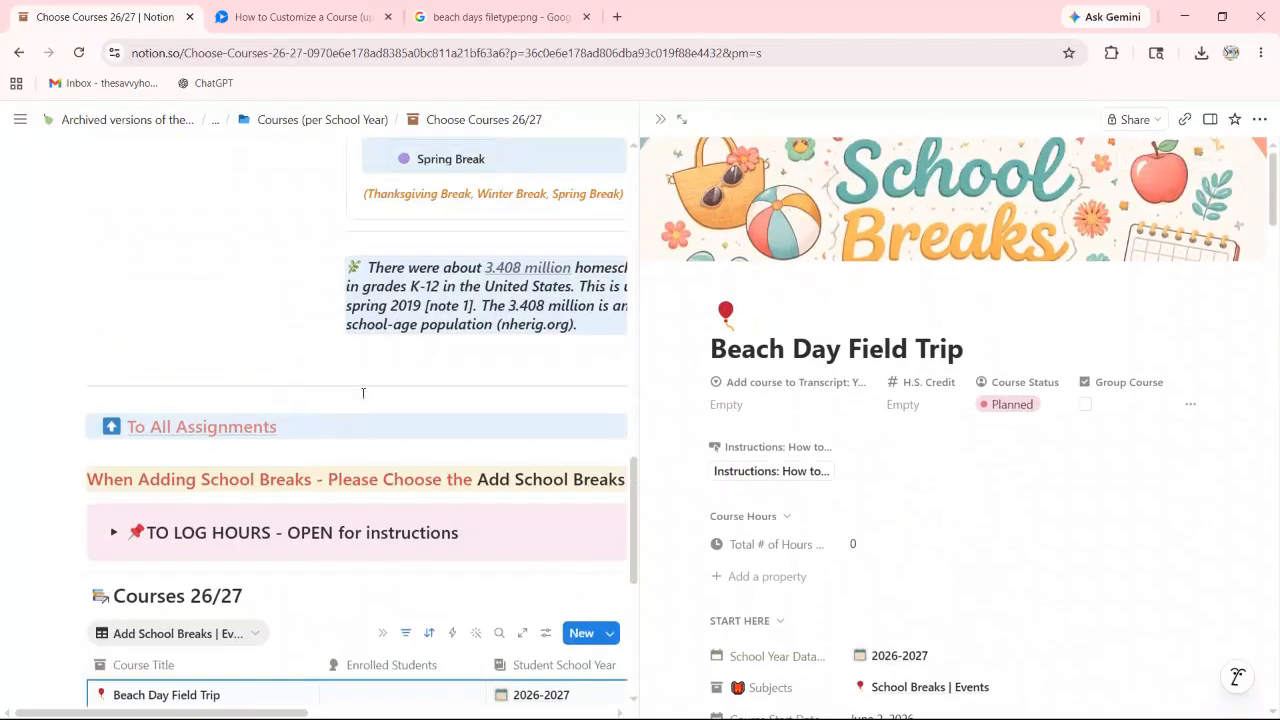
{"action": "scroll", "coordinate": [363, 393], "scroll_direction": "down", "scroll_amount": 5}
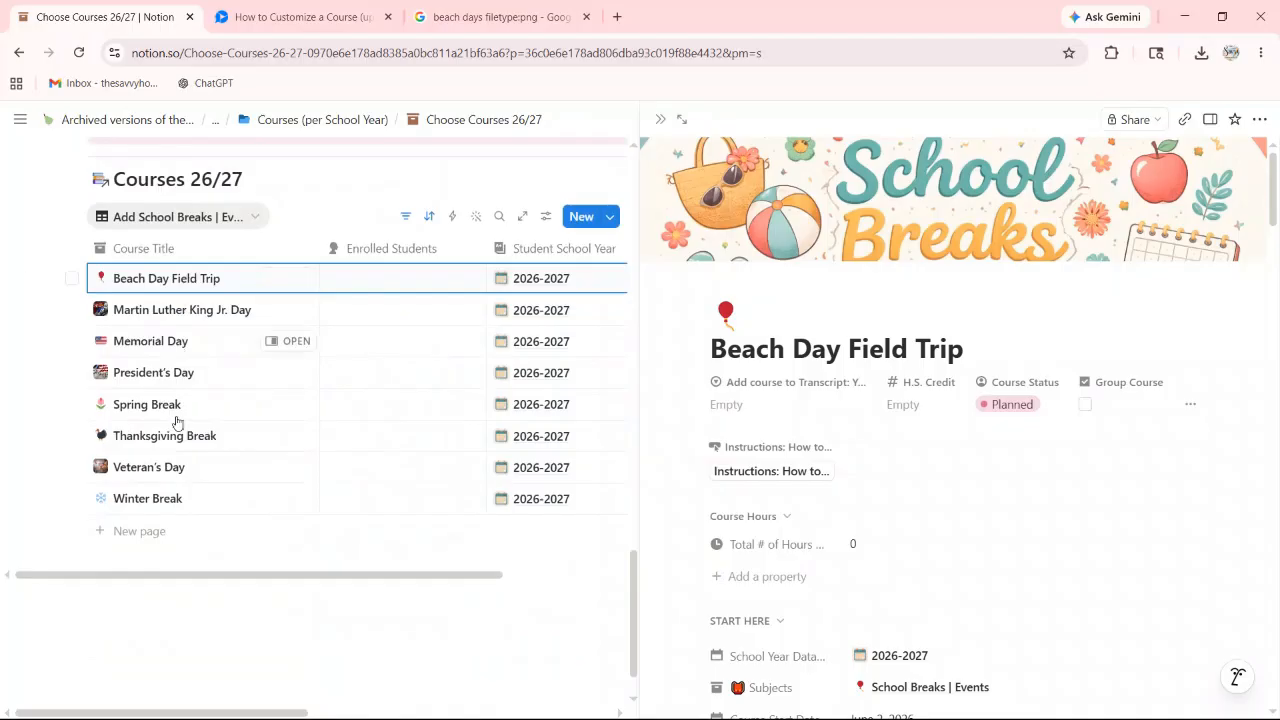
{"action": "left_click", "coordinate": [651, 122]}
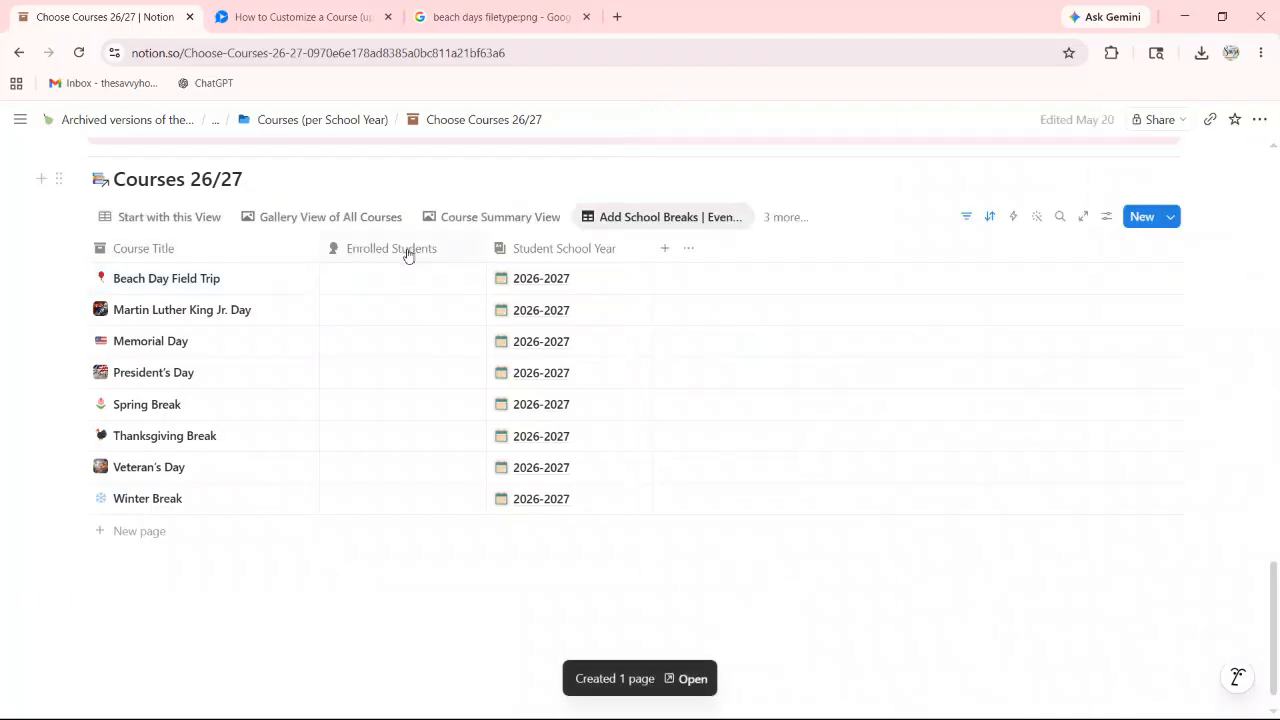
- Enroll the two named students and Student #03 in all listed school breaks and events at once
{"action": "left_click", "coordinate": [71, 252]}
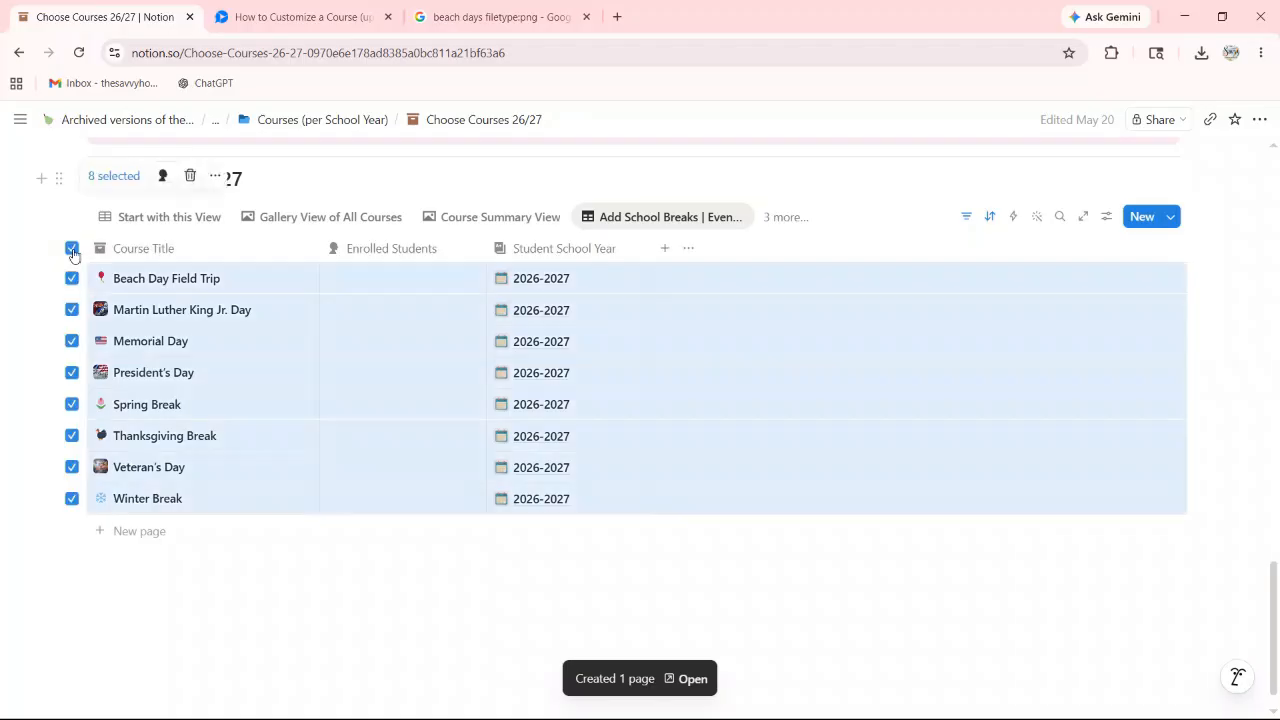
{"action": "left_click", "coordinate": [161, 176]}
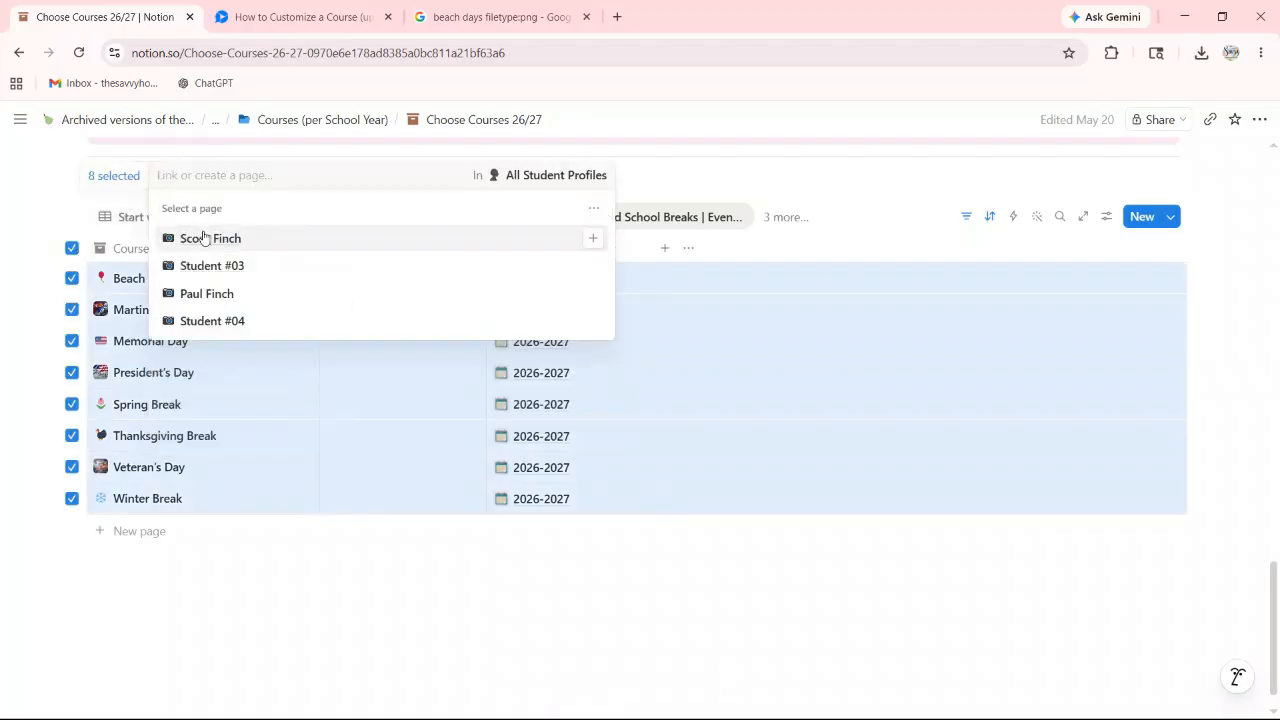
{"action": "left_click", "coordinate": [207, 241]}
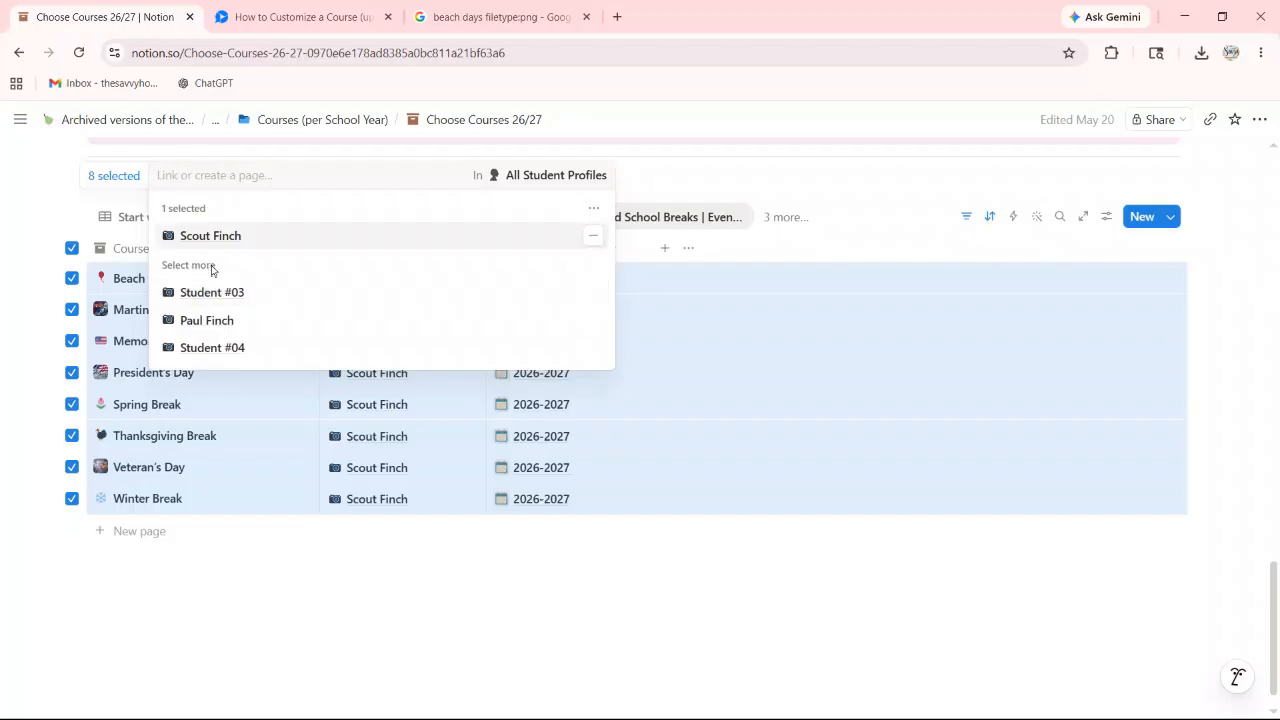
{"action": "left_click", "coordinate": [203, 321]}
{"action": "left_click", "coordinate": [203, 320]}
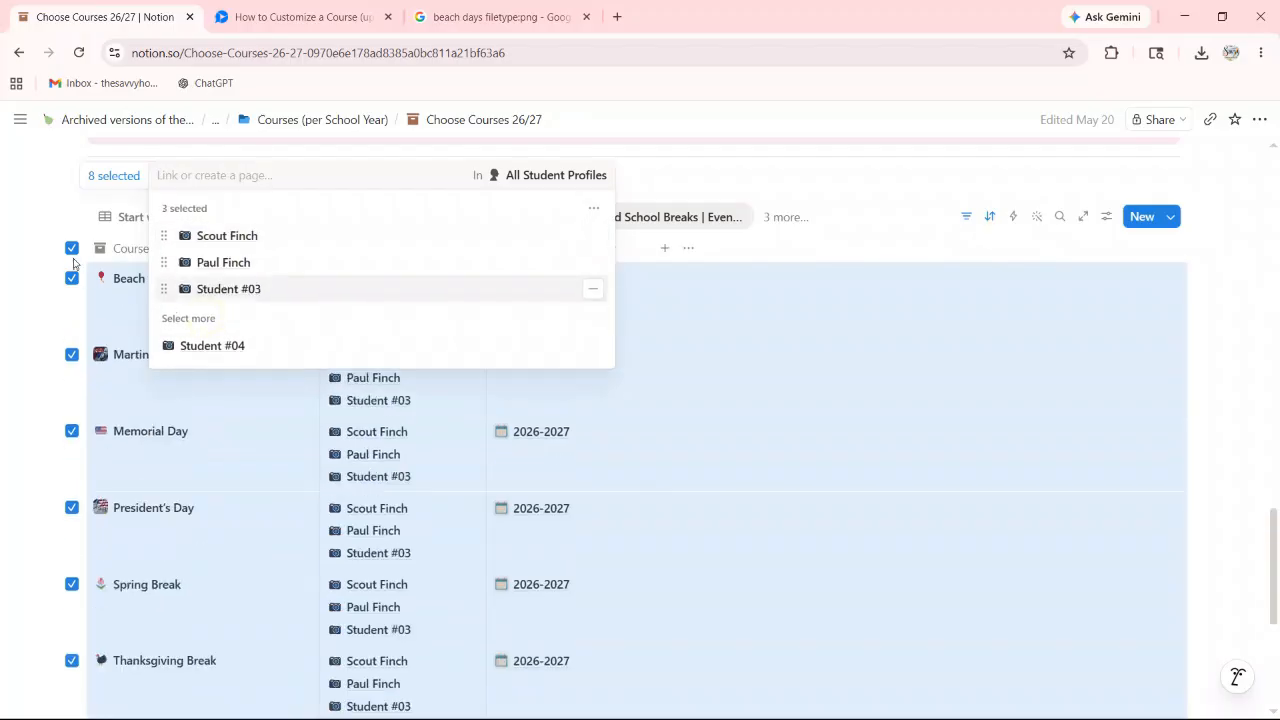
{"action": "left_click", "coordinate": [67, 224]}
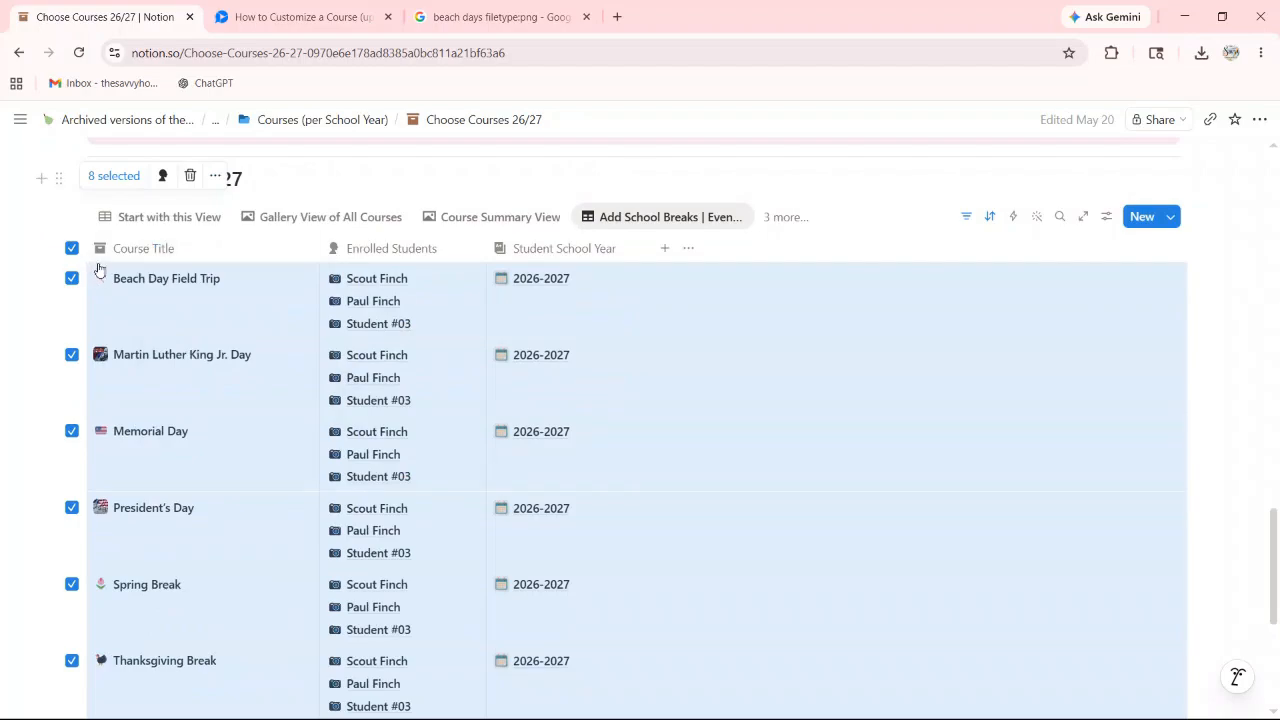
{"action": "scroll", "coordinate": [200, 357], "scroll_direction": "down", "scroll_amount": 3}
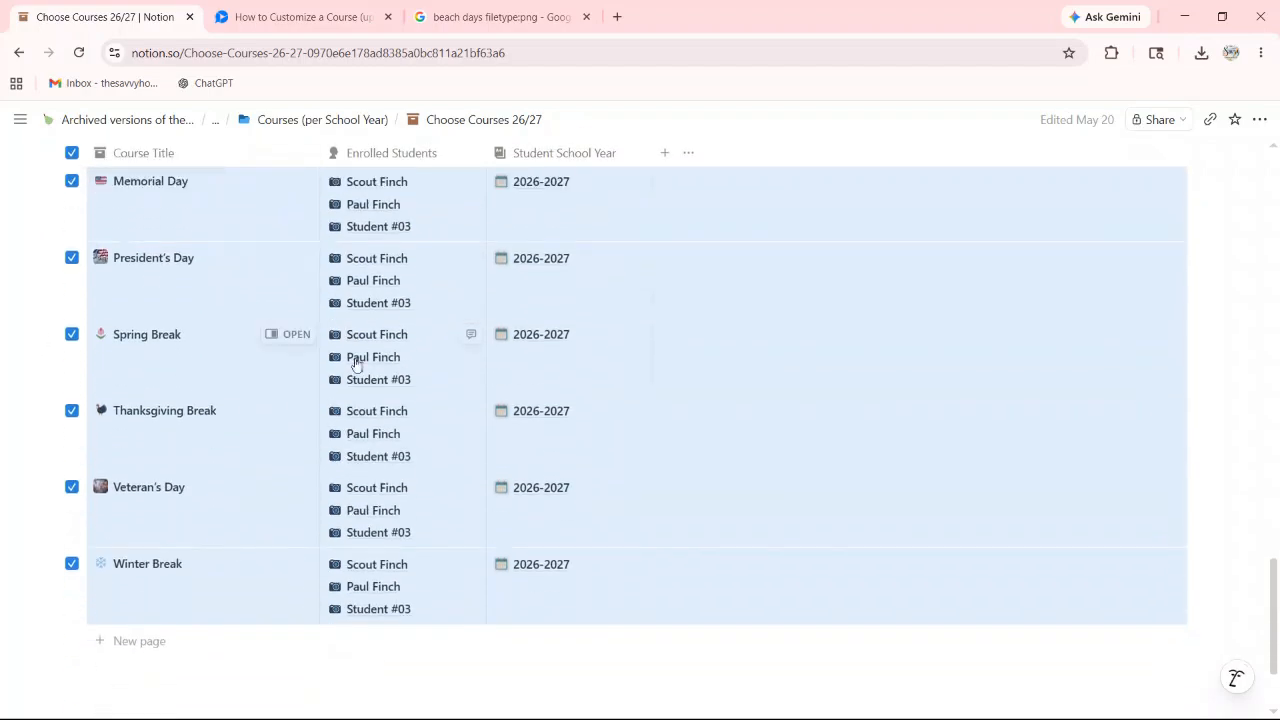
- Clear the selection of all school breaks and events in the Courses 26/27 table
{"action": "scroll", "coordinate": [368, 377], "scroll_direction": "up", "scroll_amount": 4}
{"action": "scroll", "coordinate": [200, 330], "scroll_direction": "up", "scroll_amount": 1}
{"action": "scroll", "coordinate": [90, 345], "scroll_direction": "down", "scroll_amount": 1}
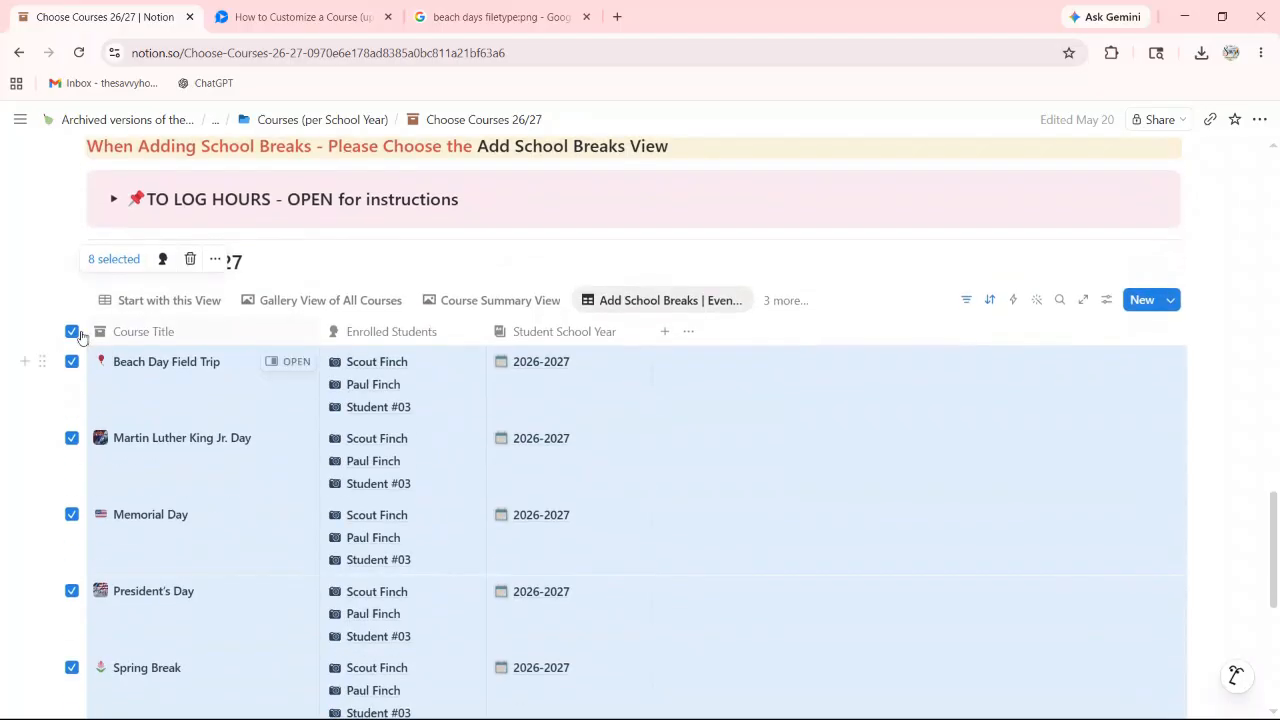
{"action": "scroll", "coordinate": [266, 363], "scroll_direction": "down", "scroll_amount": 2}
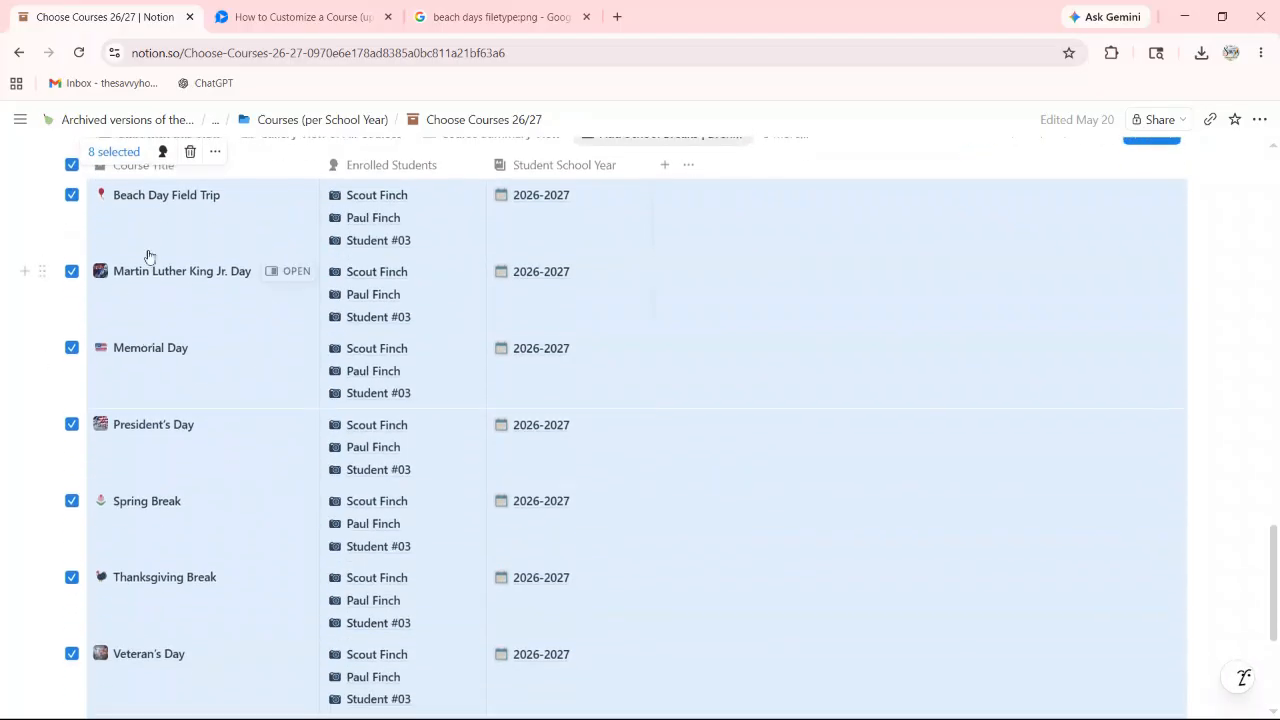
{"action": "left_click", "coordinate": [70, 165]}
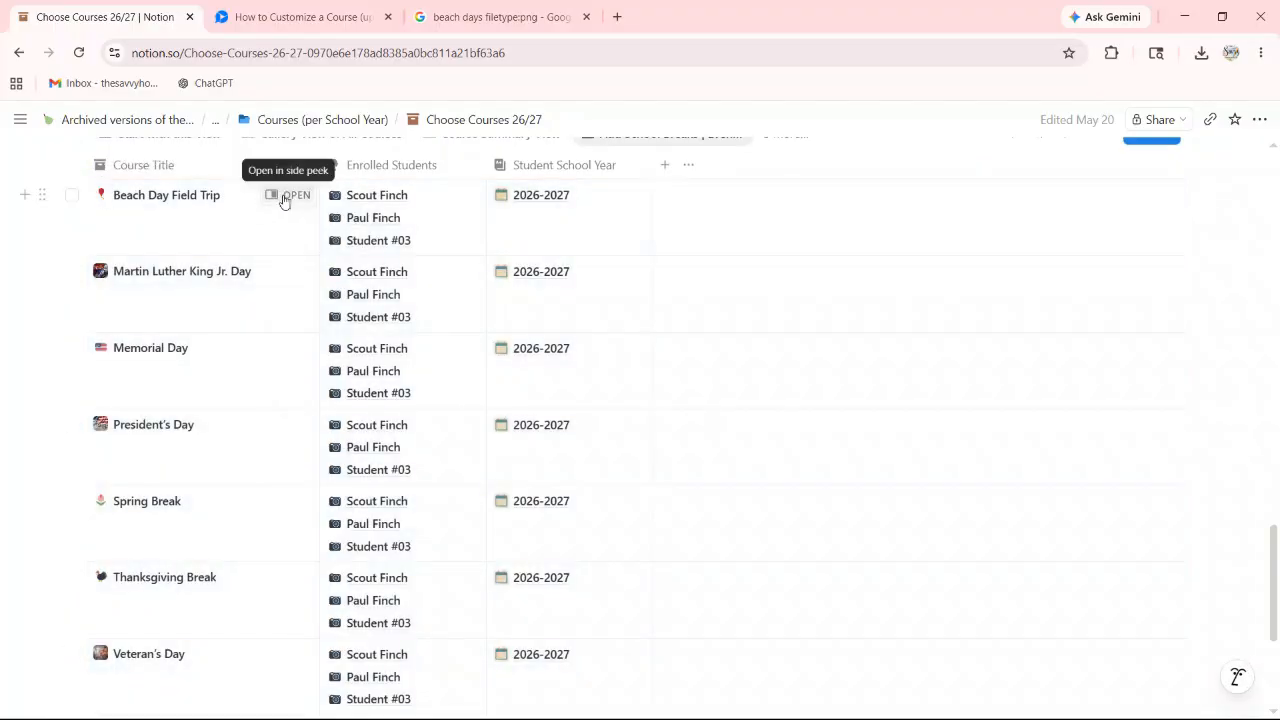
- Add one school break day to the Beach Day Field Trip course's Assignments 26/27, and close the entry
{"action": "left_click", "coordinate": [284, 197]}
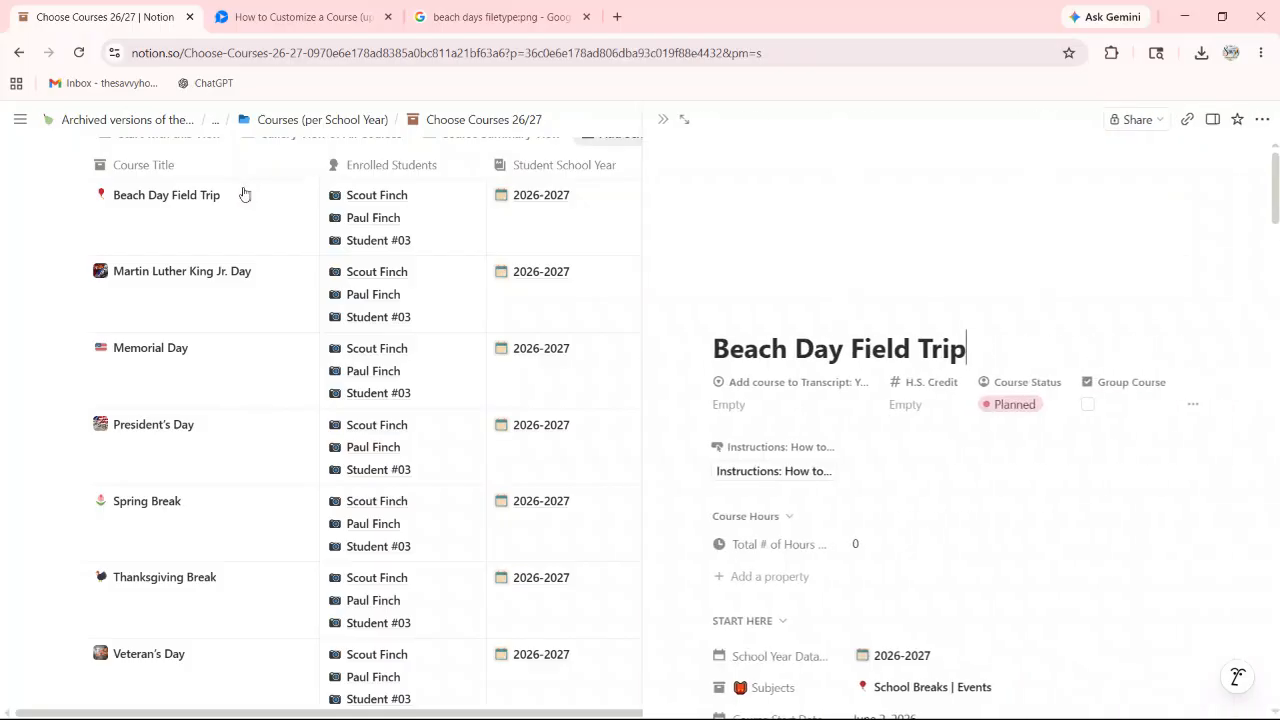
{"action": "scroll", "coordinate": [271, 223], "scroll_direction": "down", "scroll_amount": 1}
{"action": "scroll", "coordinate": [929, 289], "scroll_direction": "down", "scroll_amount": 4}
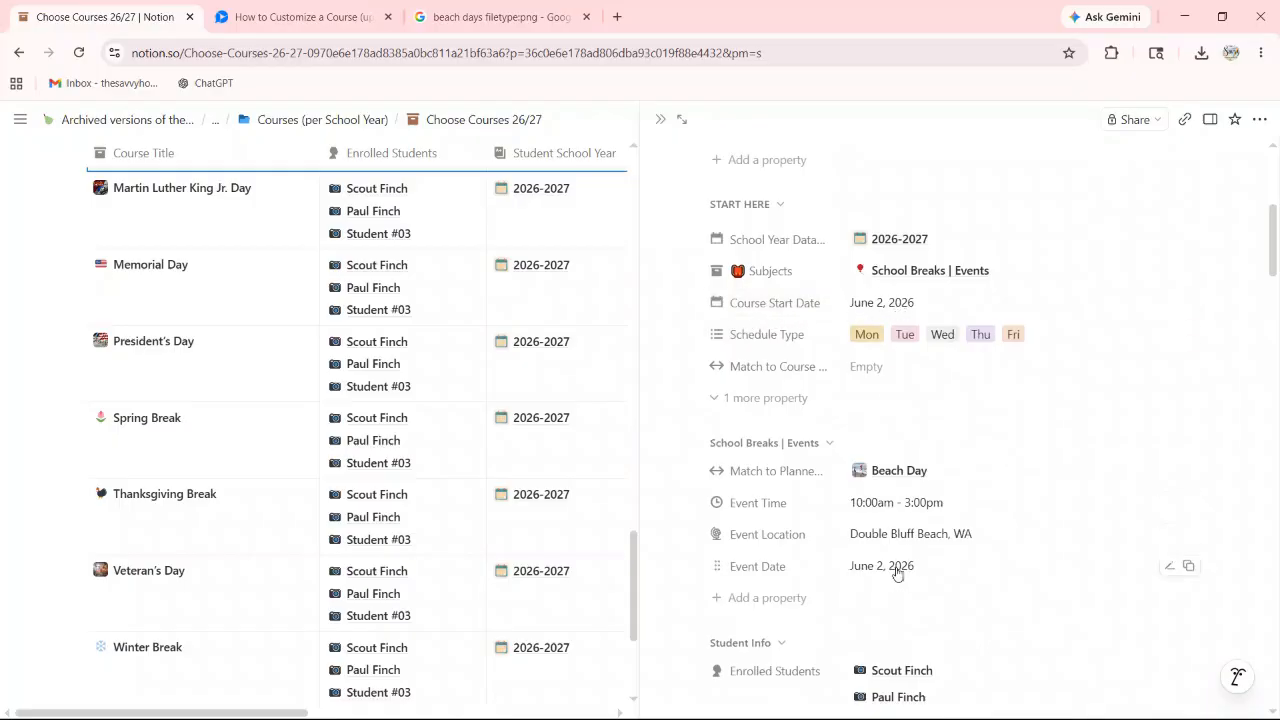
{"action": "scroll", "coordinate": [897, 572], "scroll_direction": "down", "scroll_amount": 10}
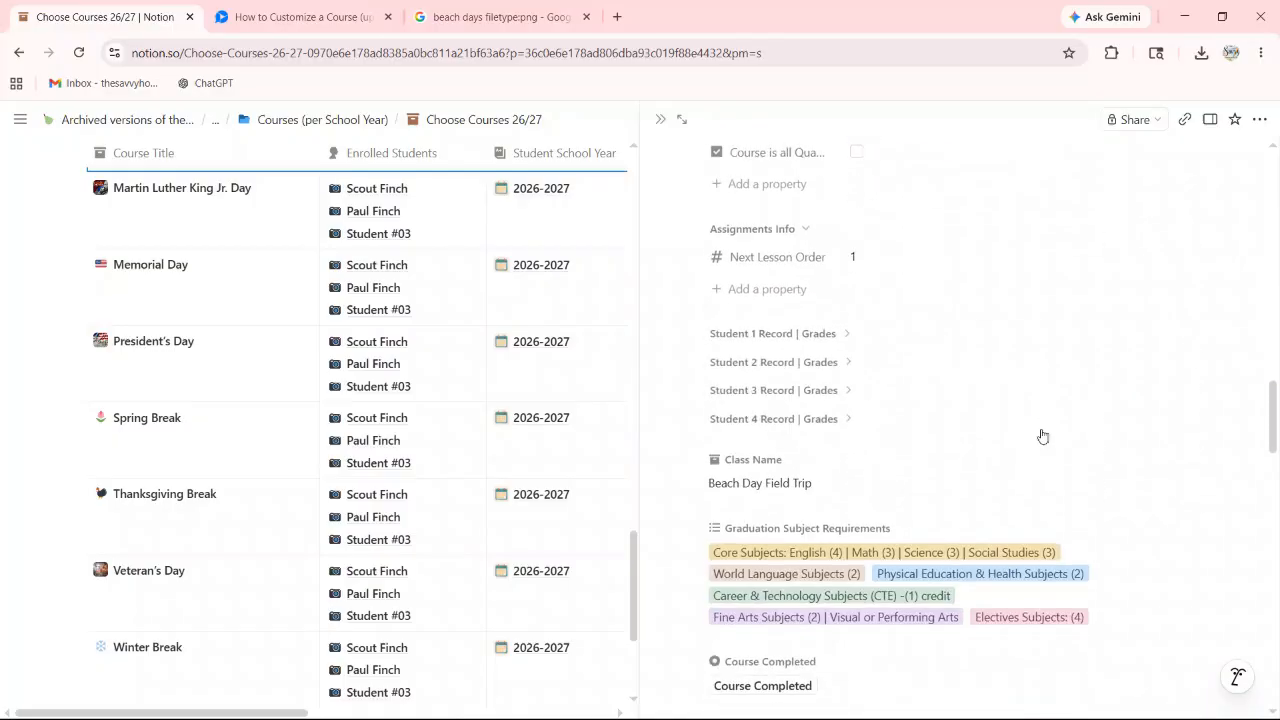
{"action": "scroll", "coordinate": [1043, 436], "scroll_direction": "down", "scroll_amount": 15}
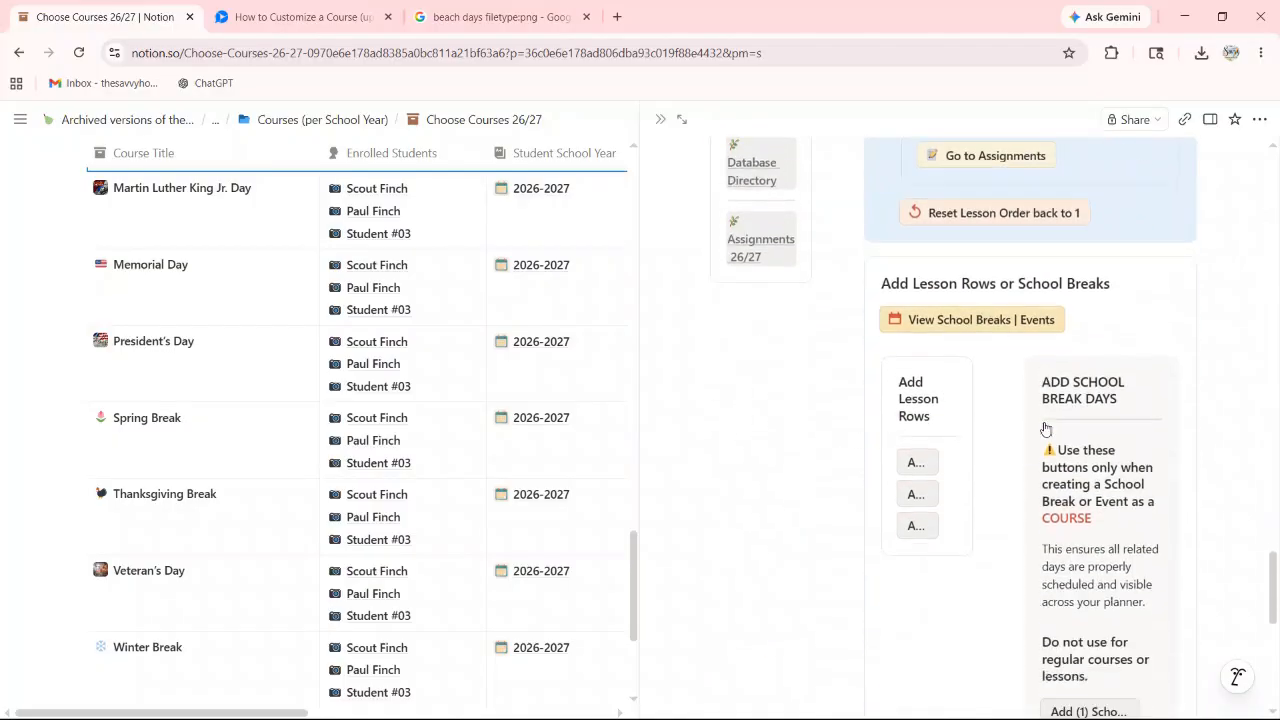
{"action": "scroll", "coordinate": [1045, 428], "scroll_direction": "down", "scroll_amount": 3}
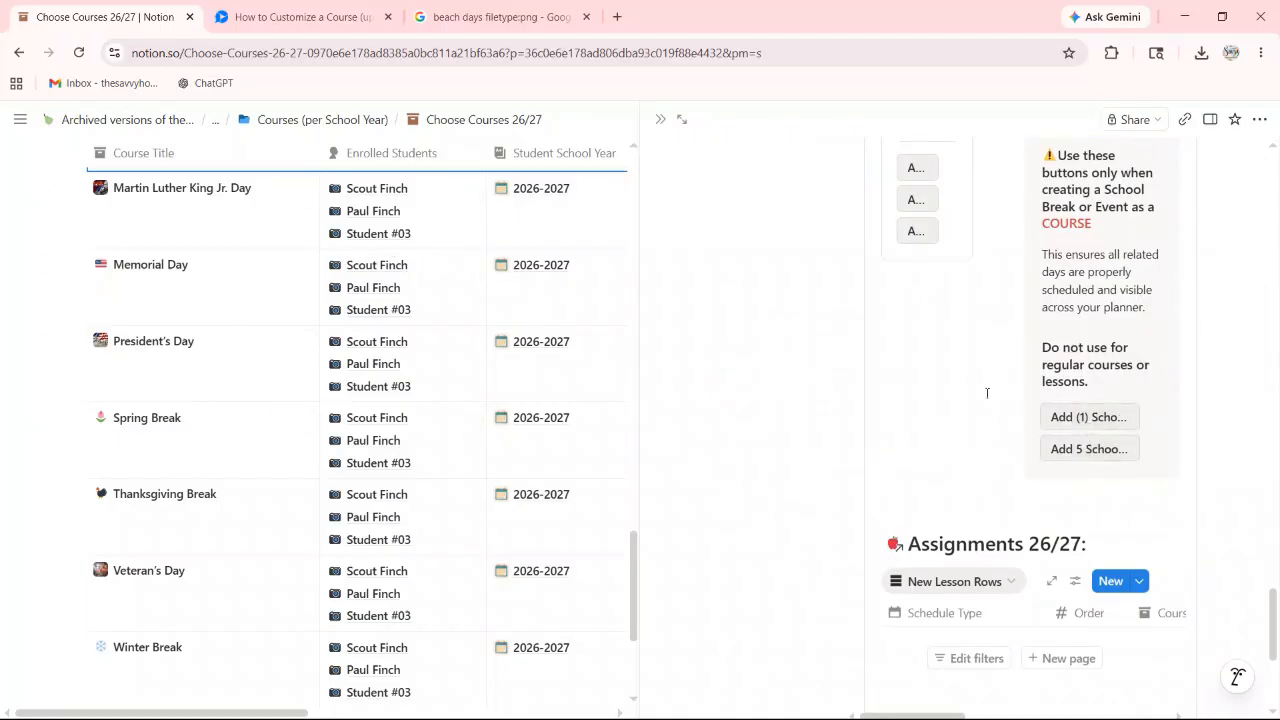
{"action": "left_click", "coordinate": [1080, 420]}
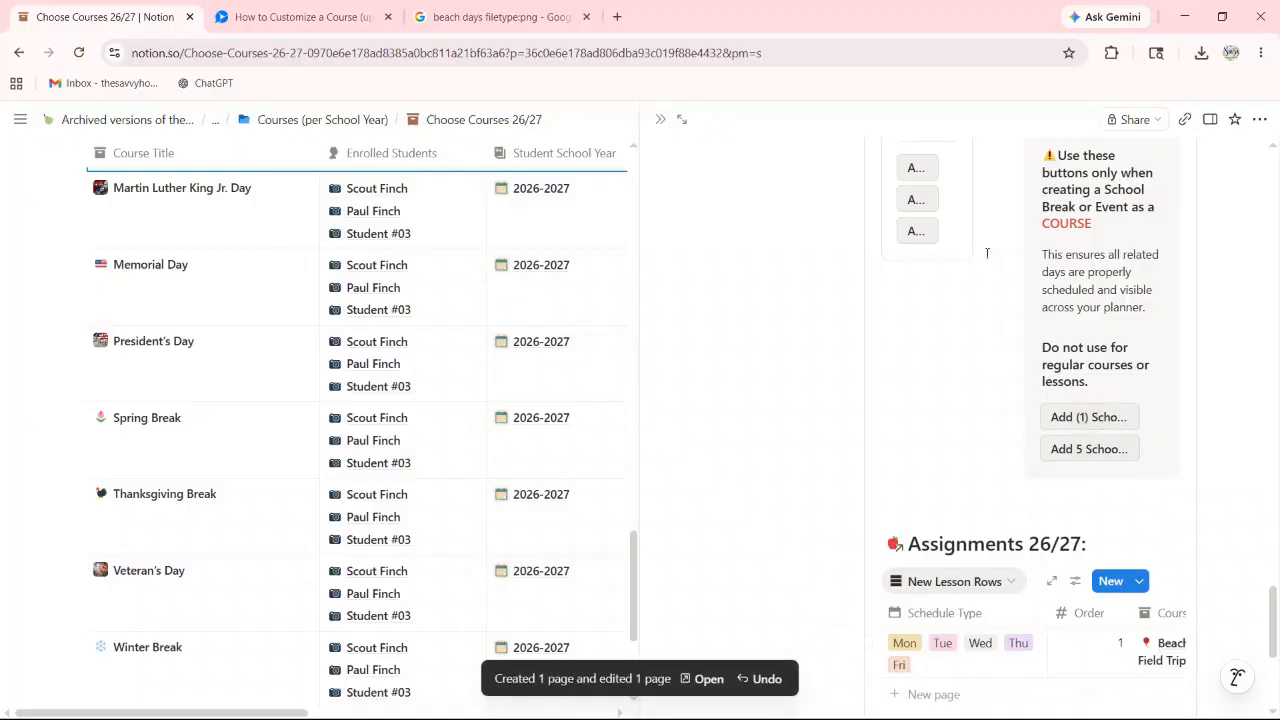
{"action": "left_click", "coordinate": [661, 121]}
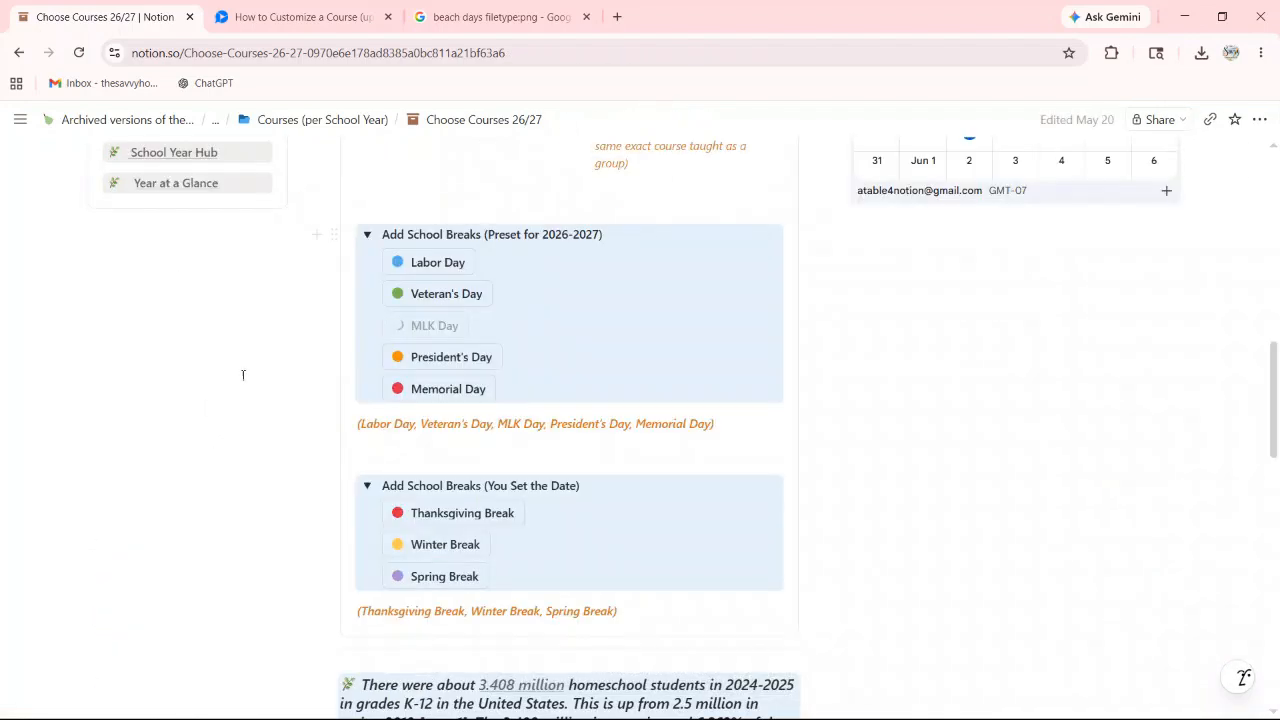
- Set the Thanksgiving Break course's Course Start Date to November 25, 2026
{"action": "scroll", "coordinate": [308, 355], "scroll_direction": "down", "scroll_amount": 10}
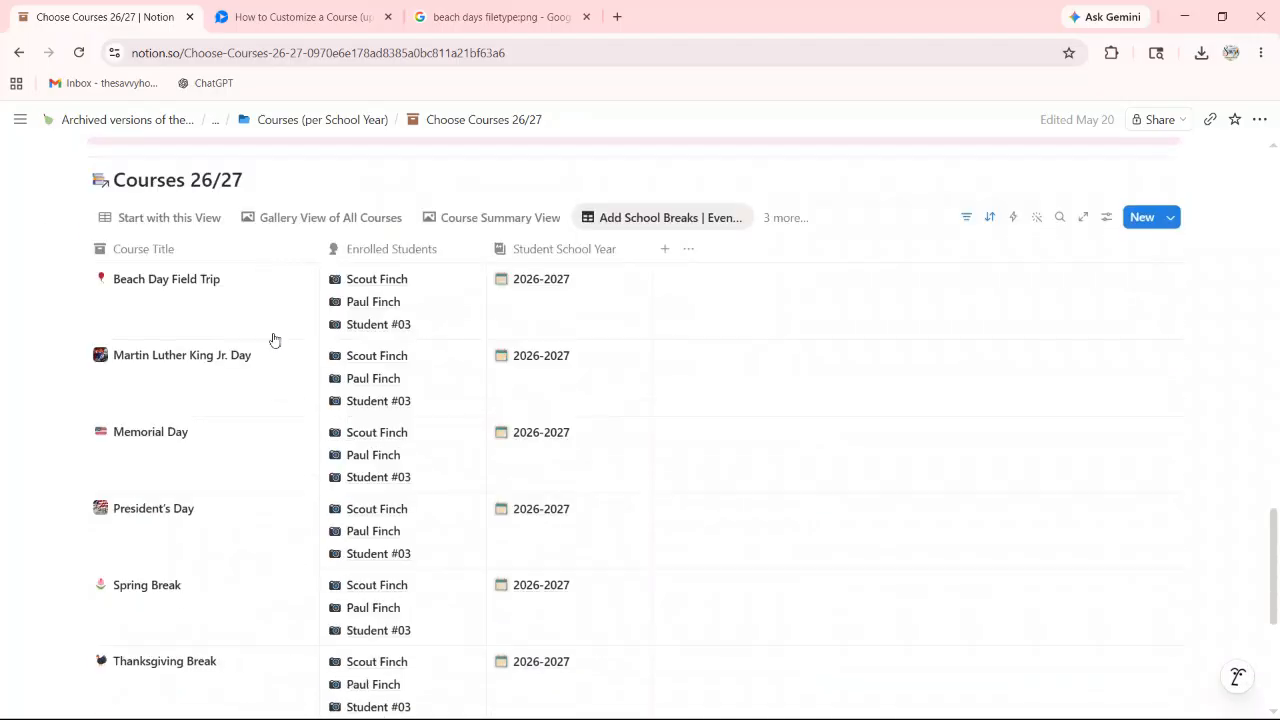
{"action": "scroll", "coordinate": [280, 360], "scroll_direction": "down", "scroll_amount": 1}
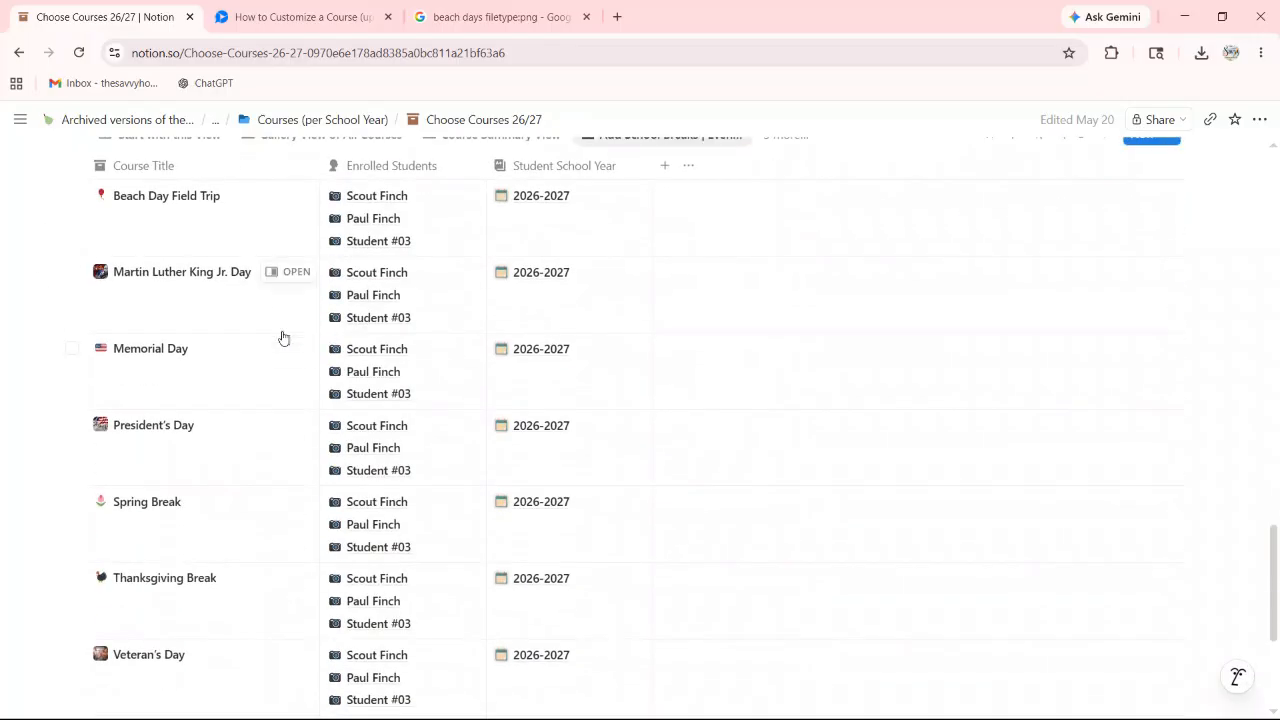
{"action": "scroll", "coordinate": [276, 296], "scroll_direction": "down", "scroll_amount": 1}
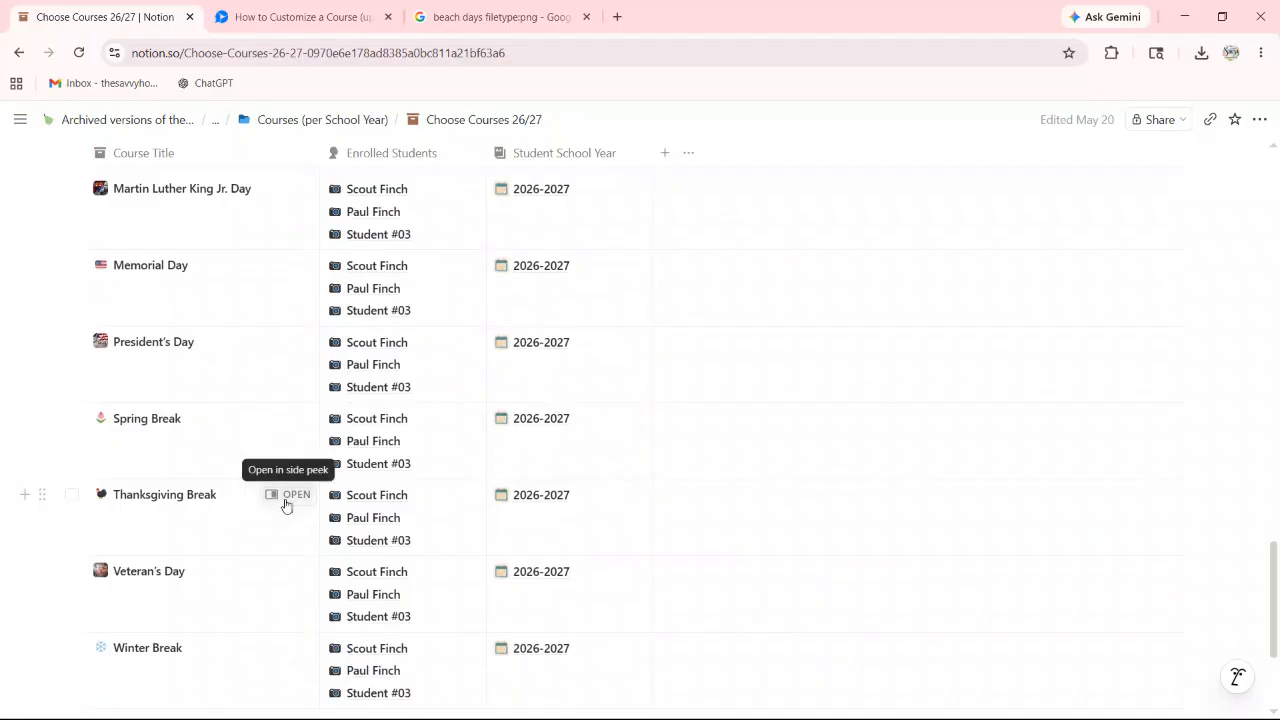
{"action": "scroll", "coordinate": [214, 334], "scroll_direction": "up", "scroll_amount": 2}
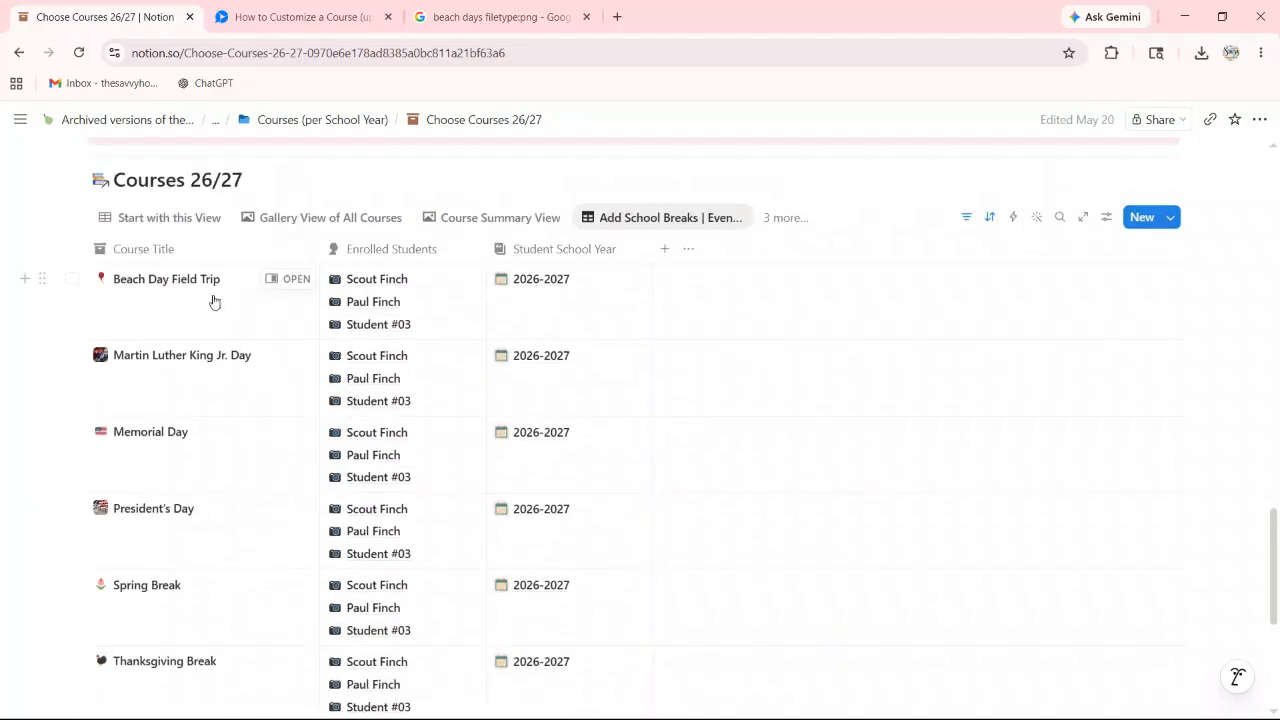
{"action": "scroll", "coordinate": [200, 520], "scroll_direction": "down", "scroll_amount": 3}
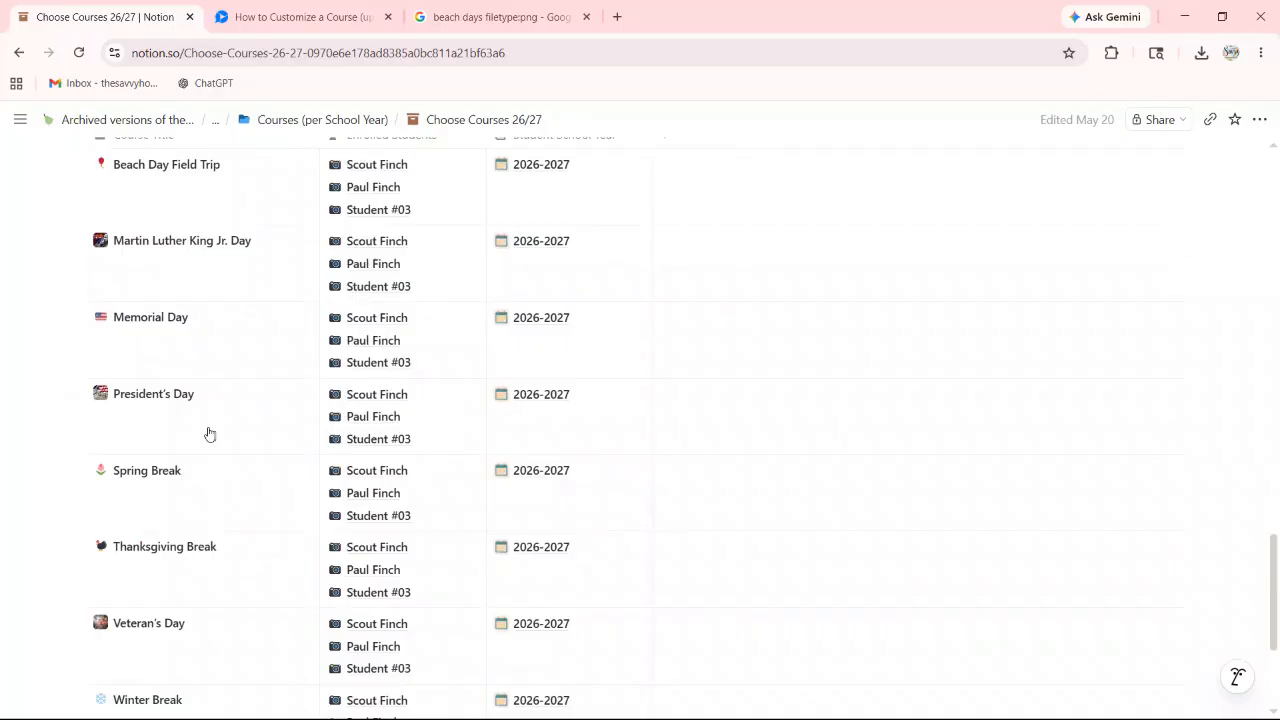
{"action": "scroll", "coordinate": [209, 376], "scroll_direction": "down", "scroll_amount": 1}
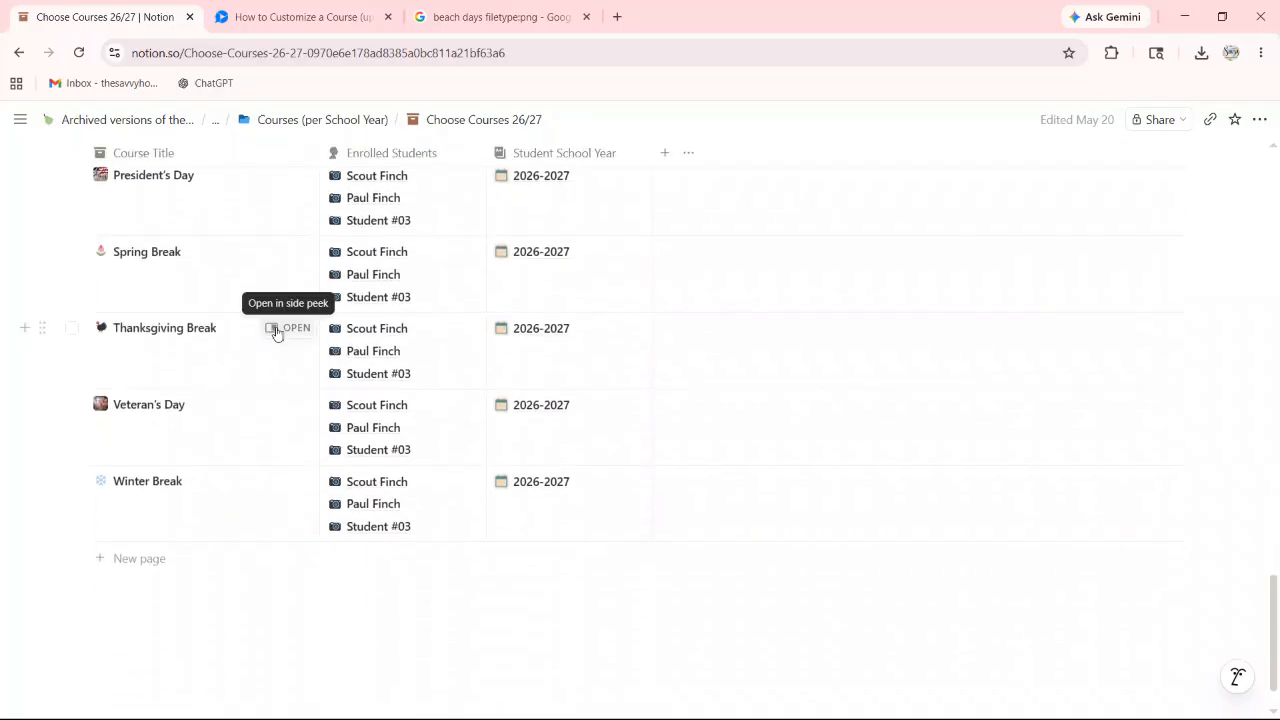
{"action": "left_click", "coordinate": [277, 332]}
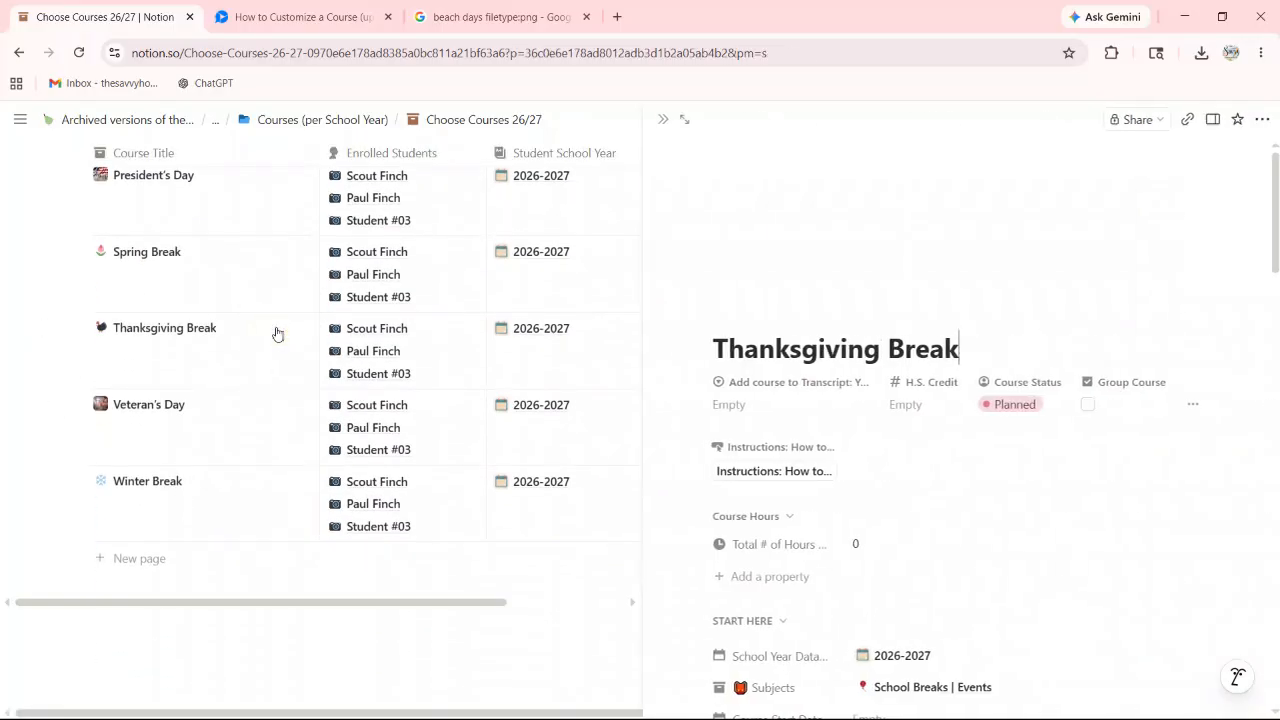
{"action": "scroll", "coordinate": [813, 270], "scroll_direction": "down", "scroll_amount": 5}
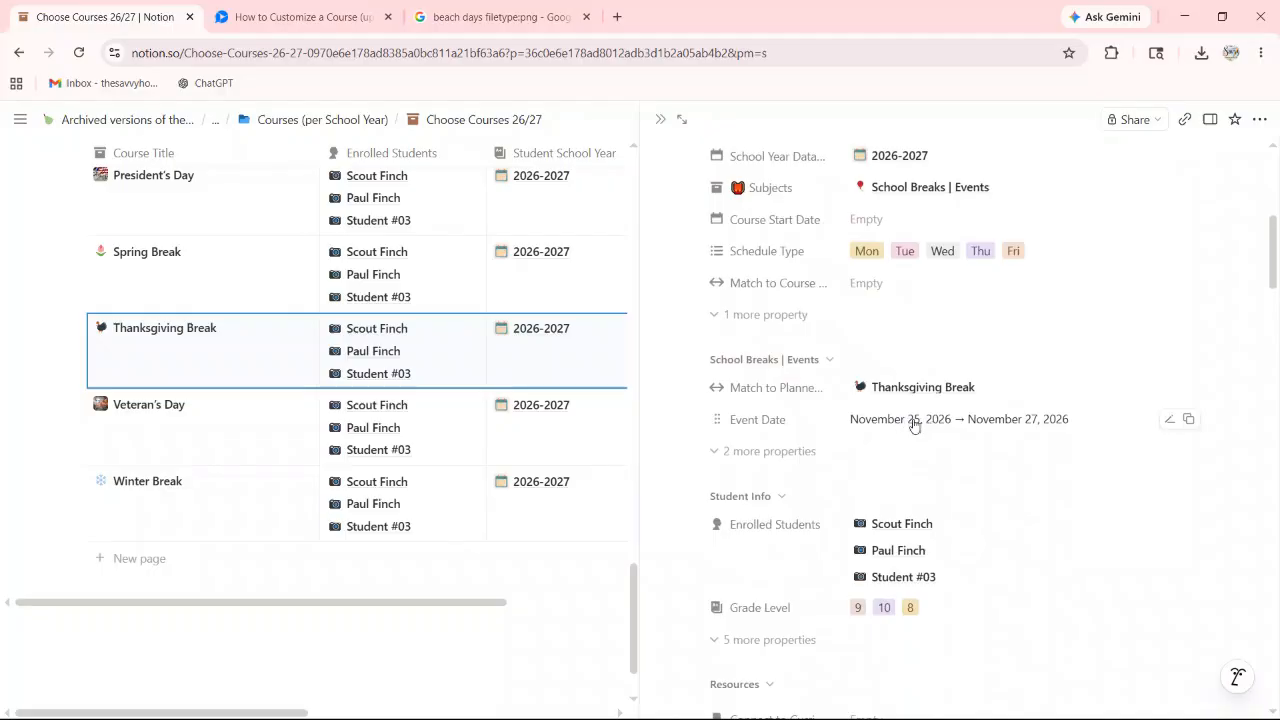
{"action": "left_click", "coordinate": [865, 219]}
{"action": "type", "text": "11/25/26"}
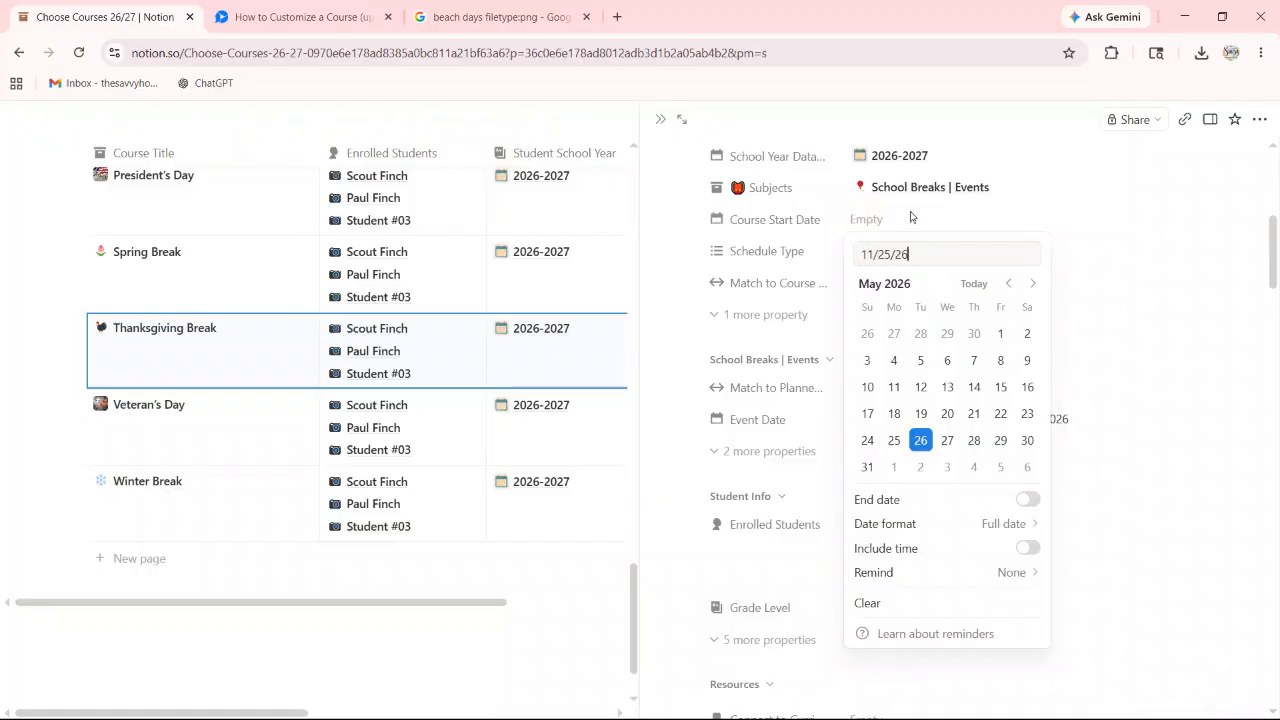
{"action": "key", "text": "Return"}
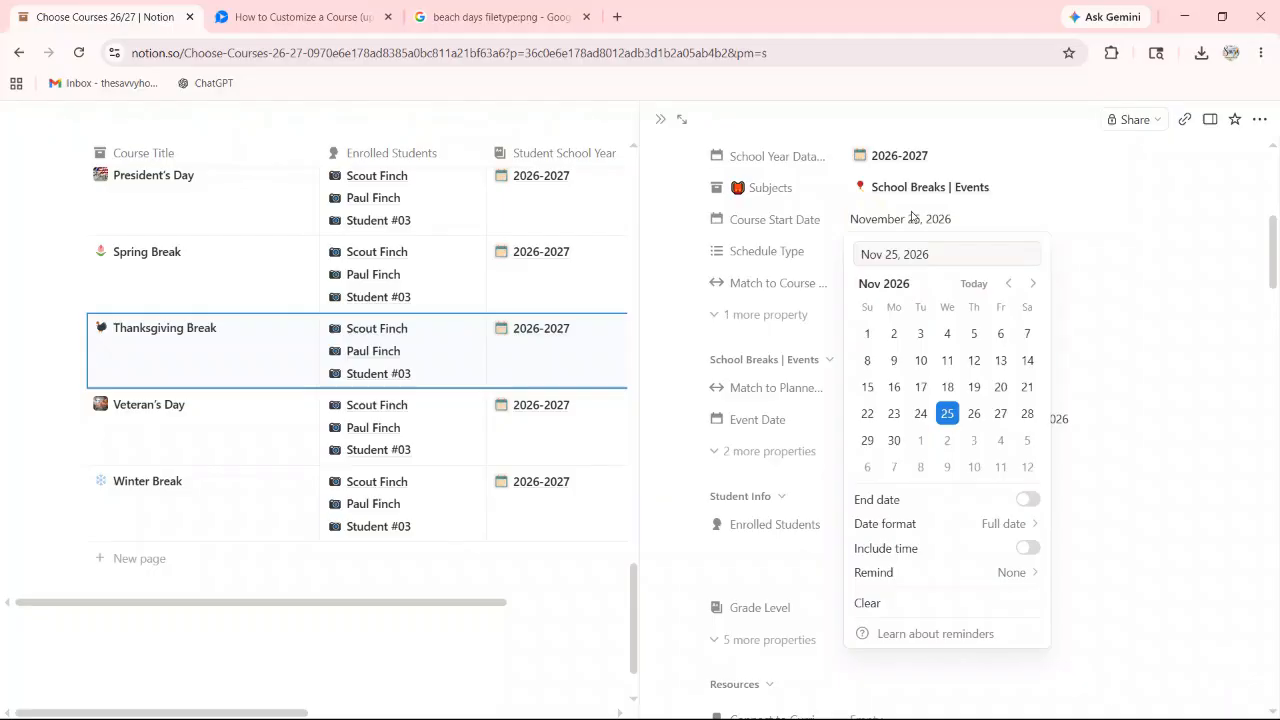
{"action": "left_click", "coordinate": [1097, 217]}
- Add three school break days, one at a time, to the Thanksgiving Break's Assignments 26/27, and close the entry
{"action": "scroll", "coordinate": [1100, 243], "scroll_direction": "down", "scroll_amount": 3}
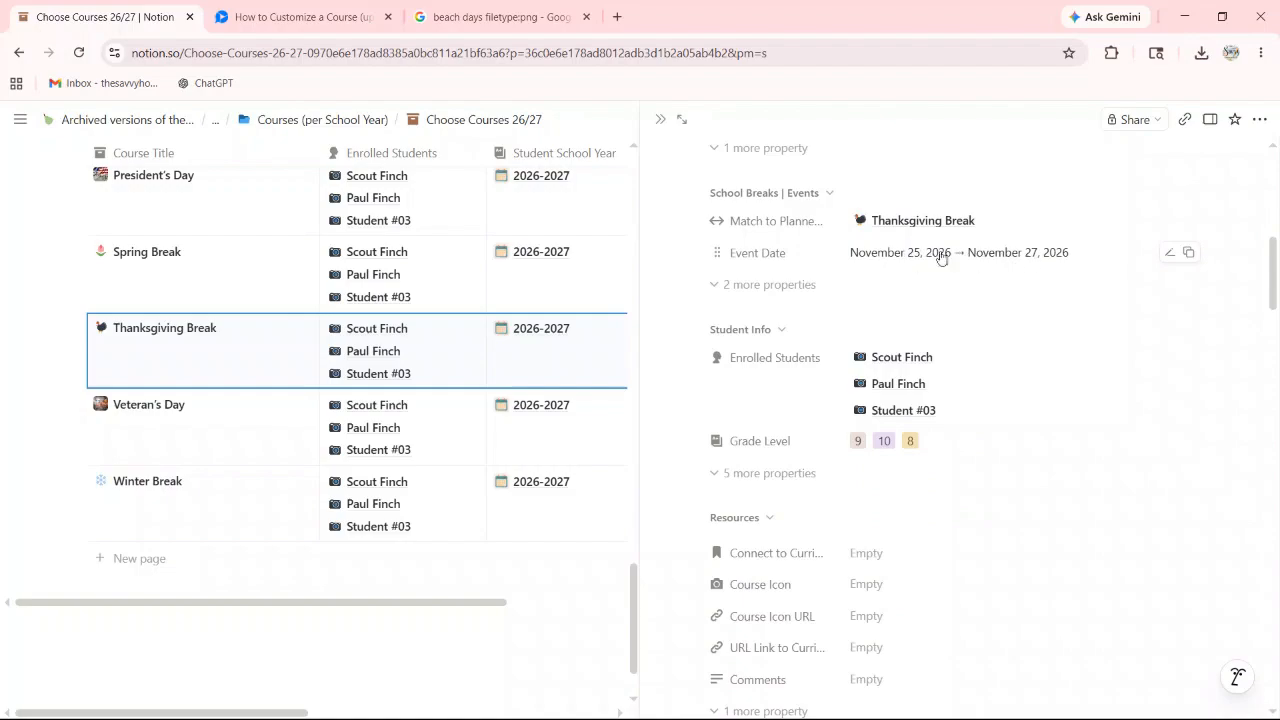
{"action": "scroll", "coordinate": [1012, 255], "scroll_direction": "down", "scroll_amount": 15}
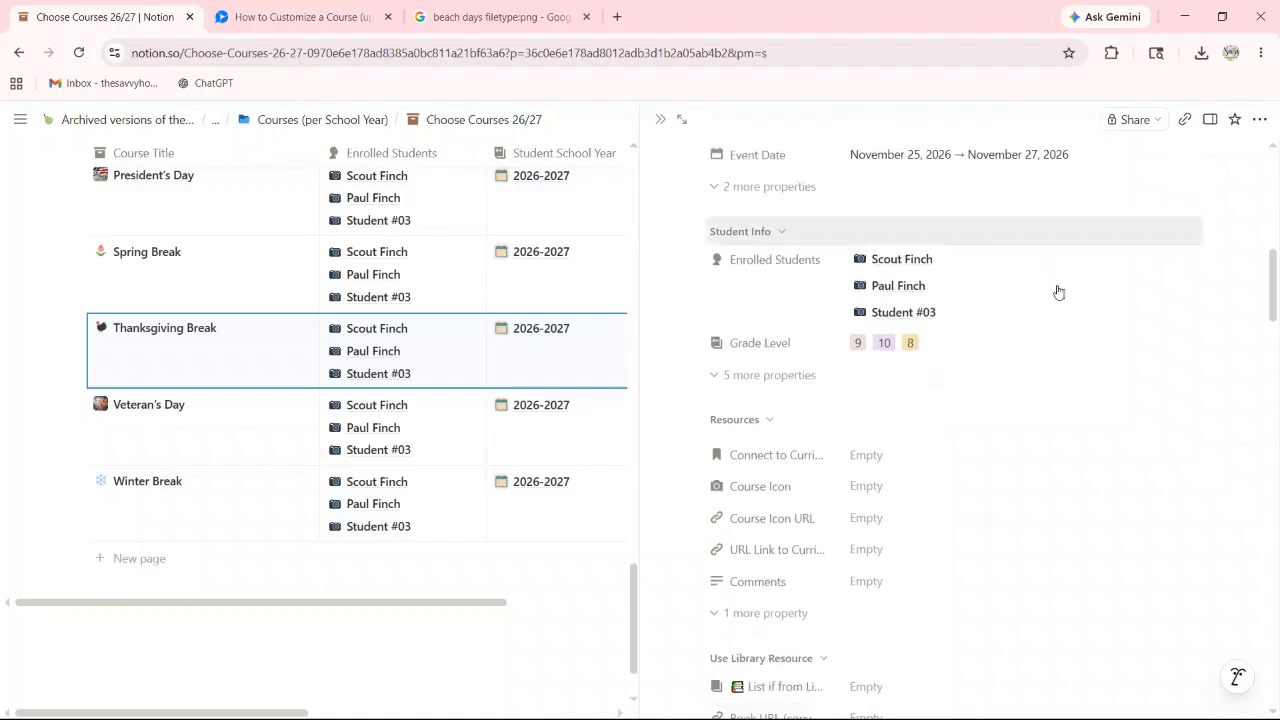
{"action": "scroll", "coordinate": [1054, 320], "scroll_direction": "down", "scroll_amount": 15}
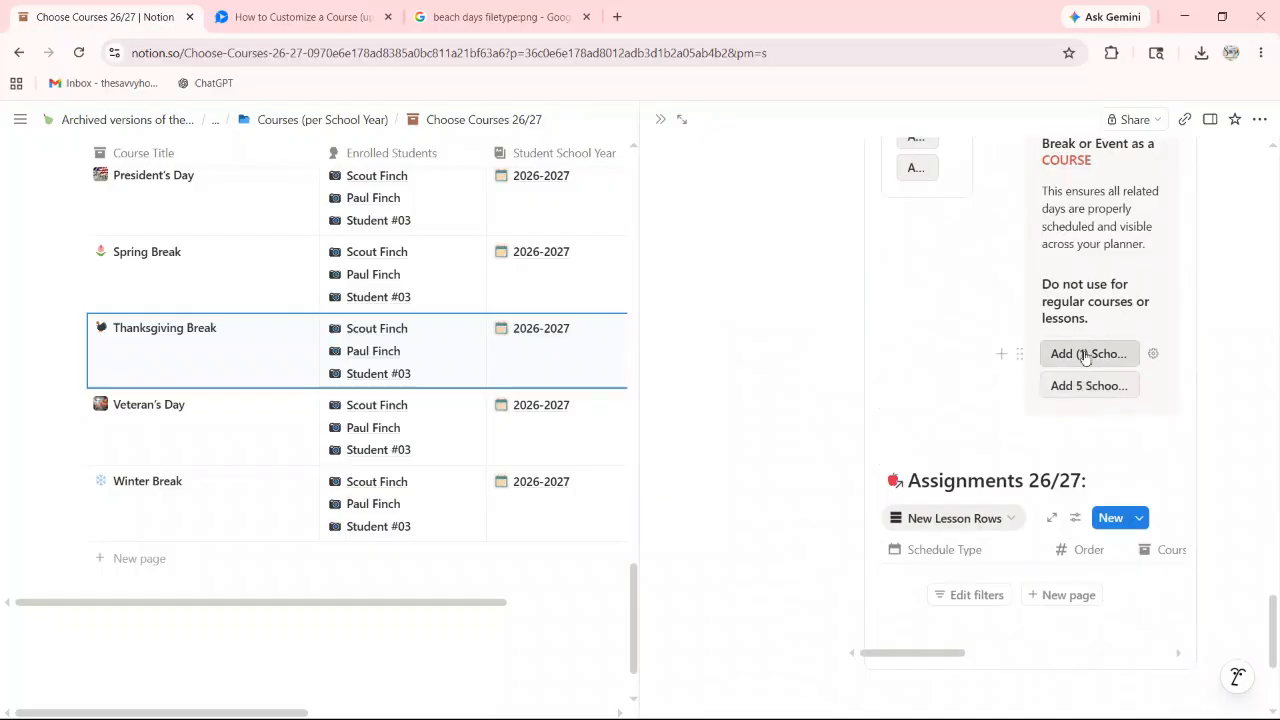
{"action": "left_click", "coordinate": [1084, 357]}
{"action": "left_click", "coordinate": [1084, 357]}
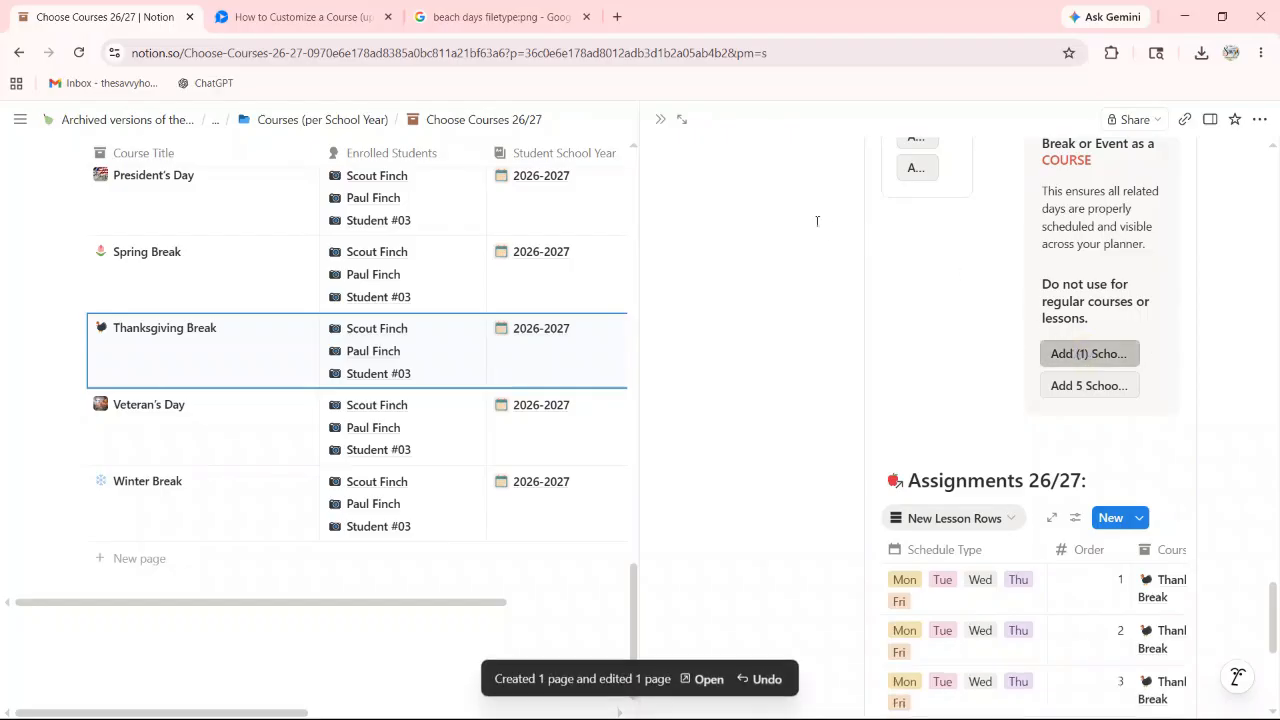
{"action": "scroll", "coordinate": [168, 209], "scroll_direction": "up", "scroll_amount": 1}
{"action": "scroll", "coordinate": [168, 209], "scroll_direction": "up", "scroll_amount": 3}
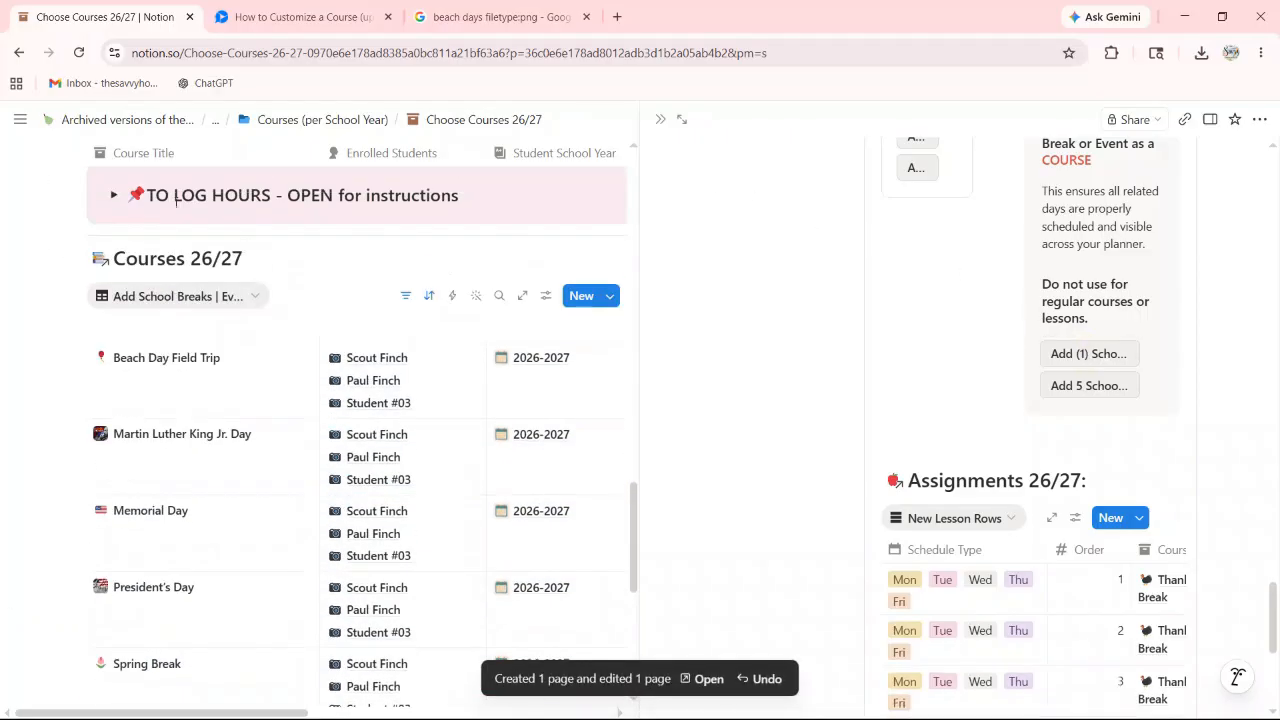
{"action": "scroll", "coordinate": [222, 397], "scroll_direction": "up", "scroll_amount": 1}
{"action": "scroll", "coordinate": [244, 417], "scroll_direction": "down", "scroll_amount": 2}
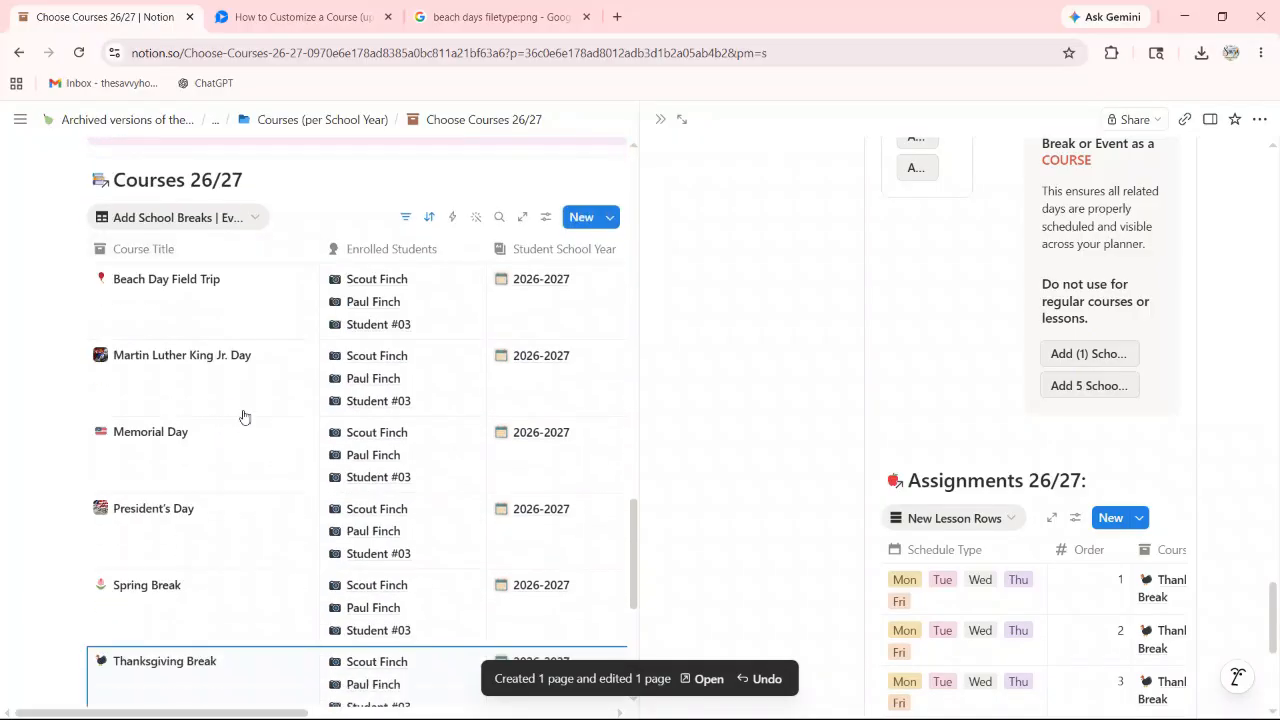
{"action": "left_click", "coordinate": [660, 119]}
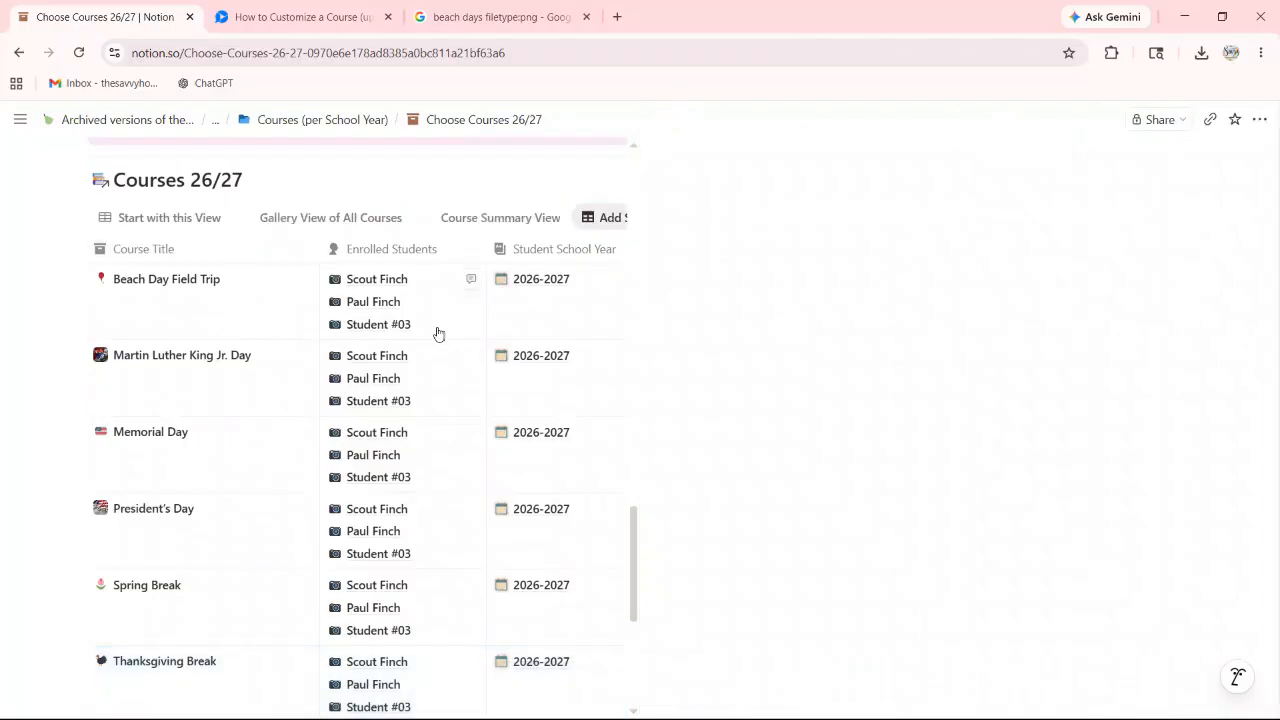
- Go from Choose Courses 26/27 back to The Savvy Homeschooler Planner Hub page
{"action": "scroll", "coordinate": [338, 285], "scroll_direction": "up", "scroll_amount": 4}
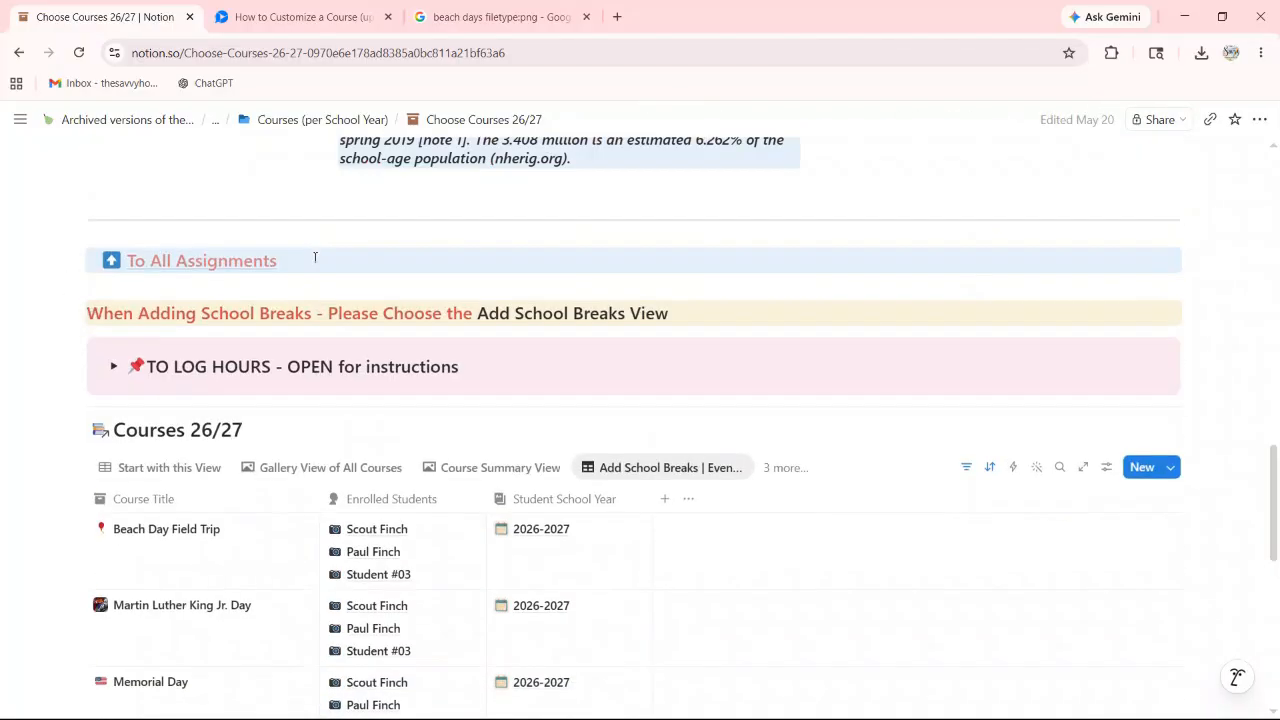
{"action": "left_click", "coordinate": [214, 121]}
{"action": "mouse_move", "coordinate": [236, 123]}
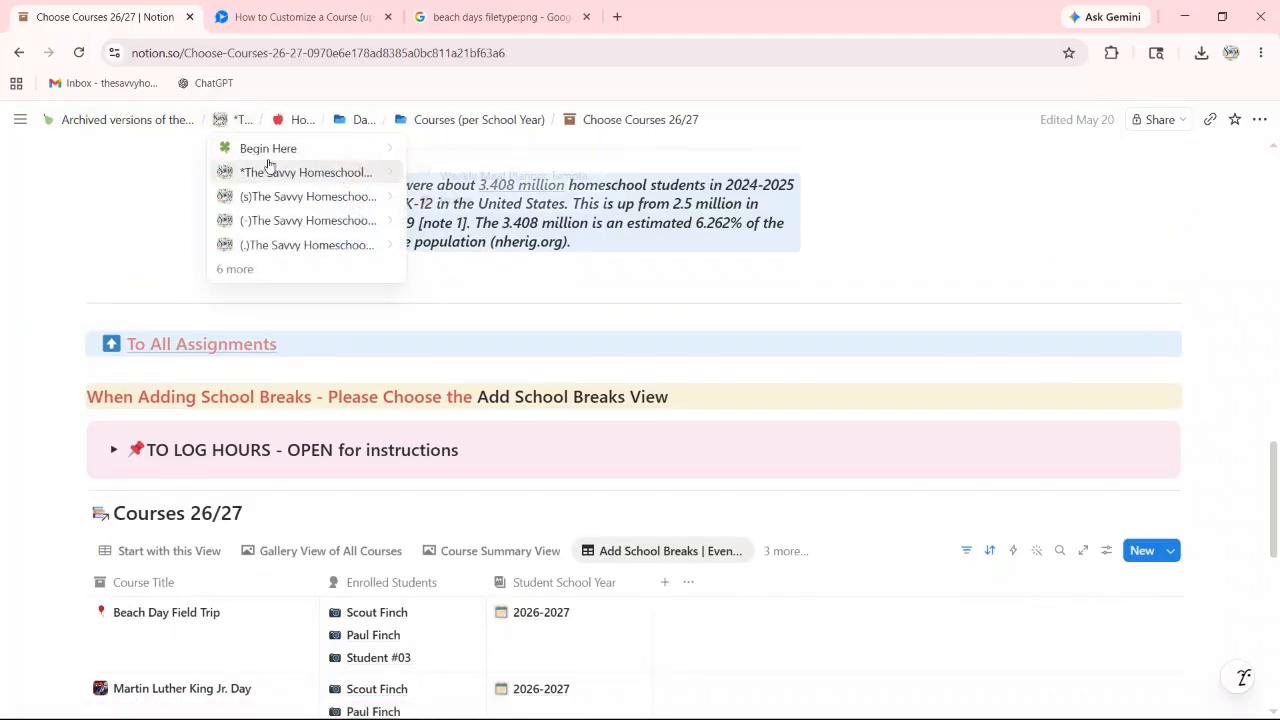
{"action": "left_click", "coordinate": [268, 173]}
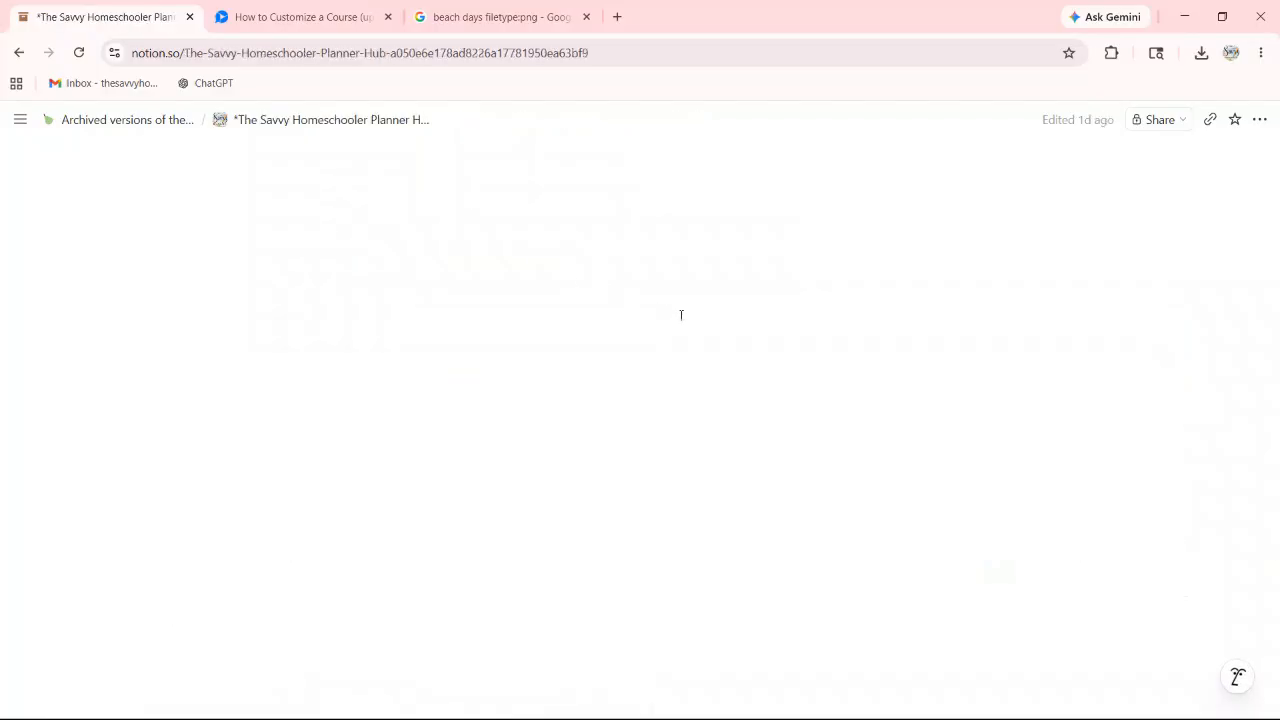
- Open the Parent Portal and view the All Planned Events 2026-2027 calendar
{"action": "scroll", "coordinate": [682, 316], "scroll_direction": "down", "scroll_amount": 8}
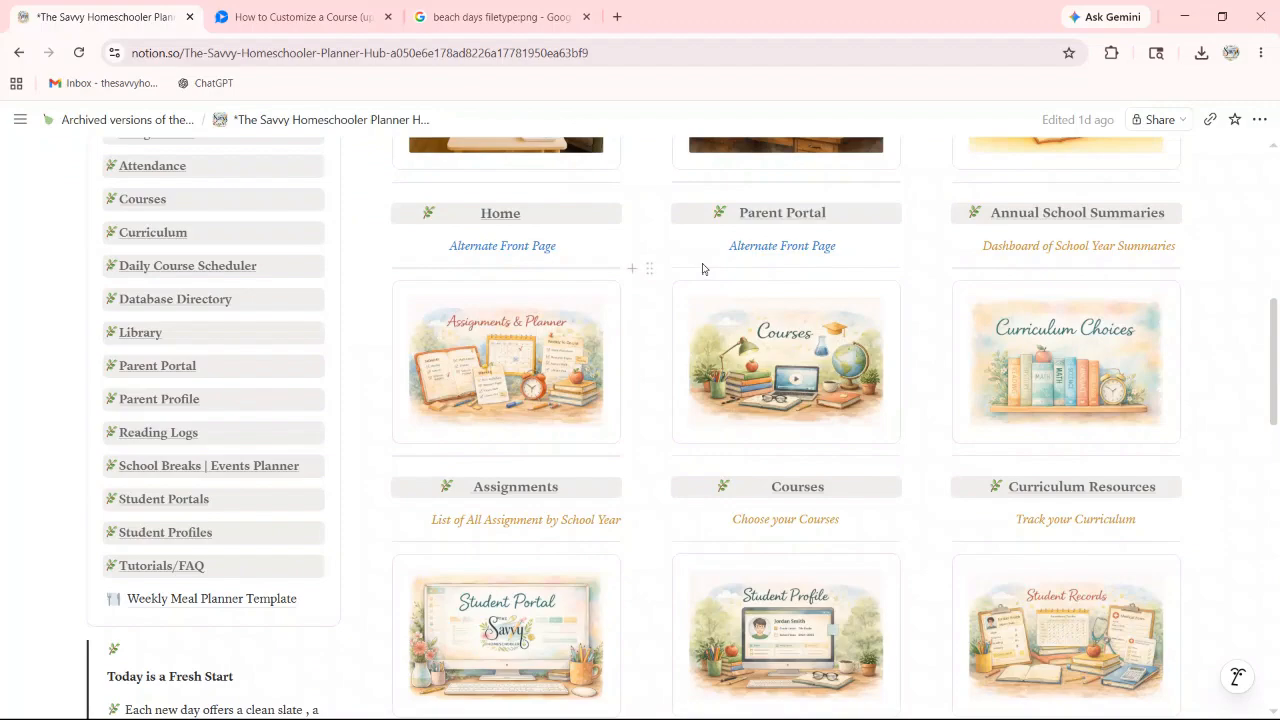
{"action": "scroll", "coordinate": [702, 268], "scroll_direction": "up", "scroll_amount": 2}
{"action": "left_click", "coordinate": [786, 381]}
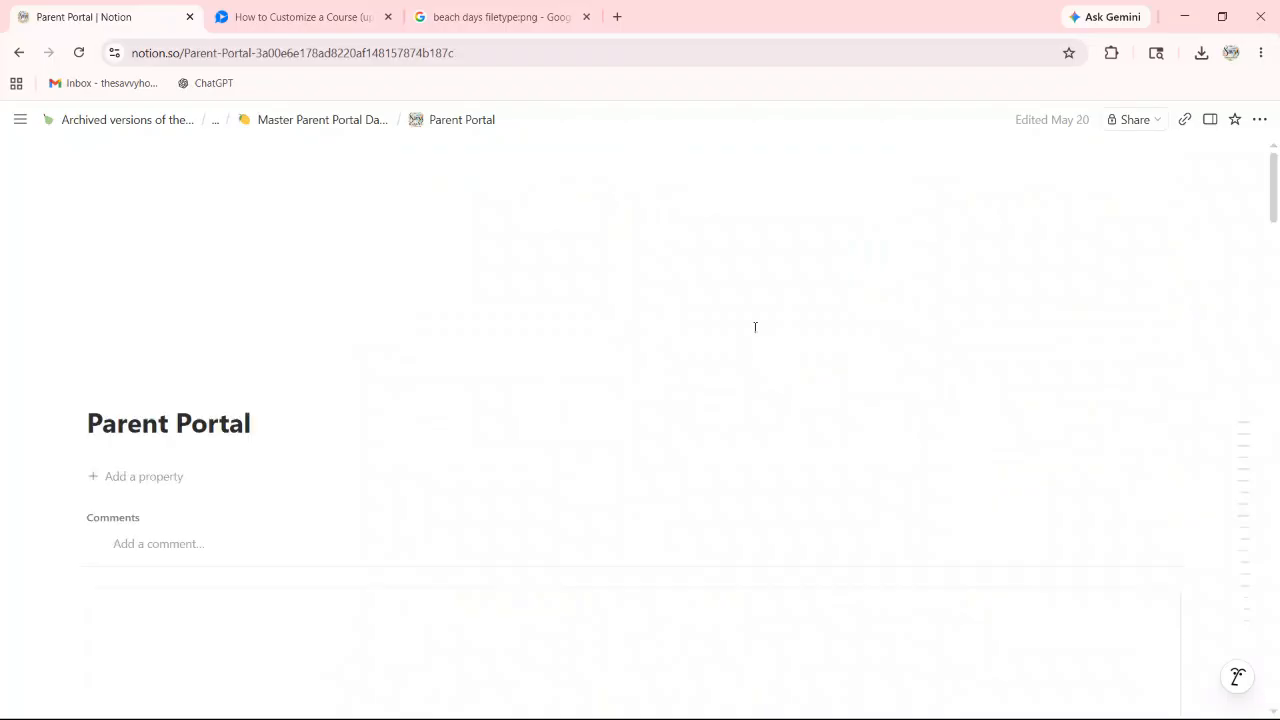
{"action": "scroll", "coordinate": [820, 386], "scroll_direction": "down", "scroll_amount": 2}
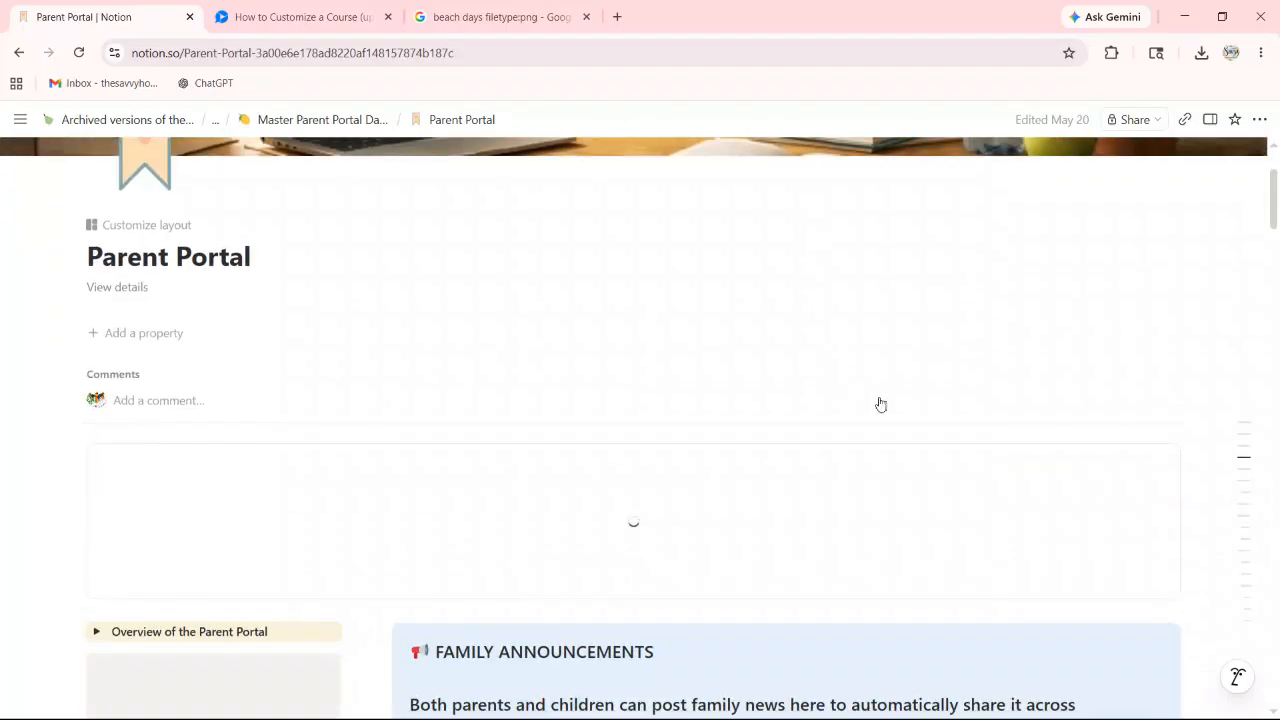
{"action": "scroll", "coordinate": [879, 396], "scroll_direction": "down", "scroll_amount": 7}
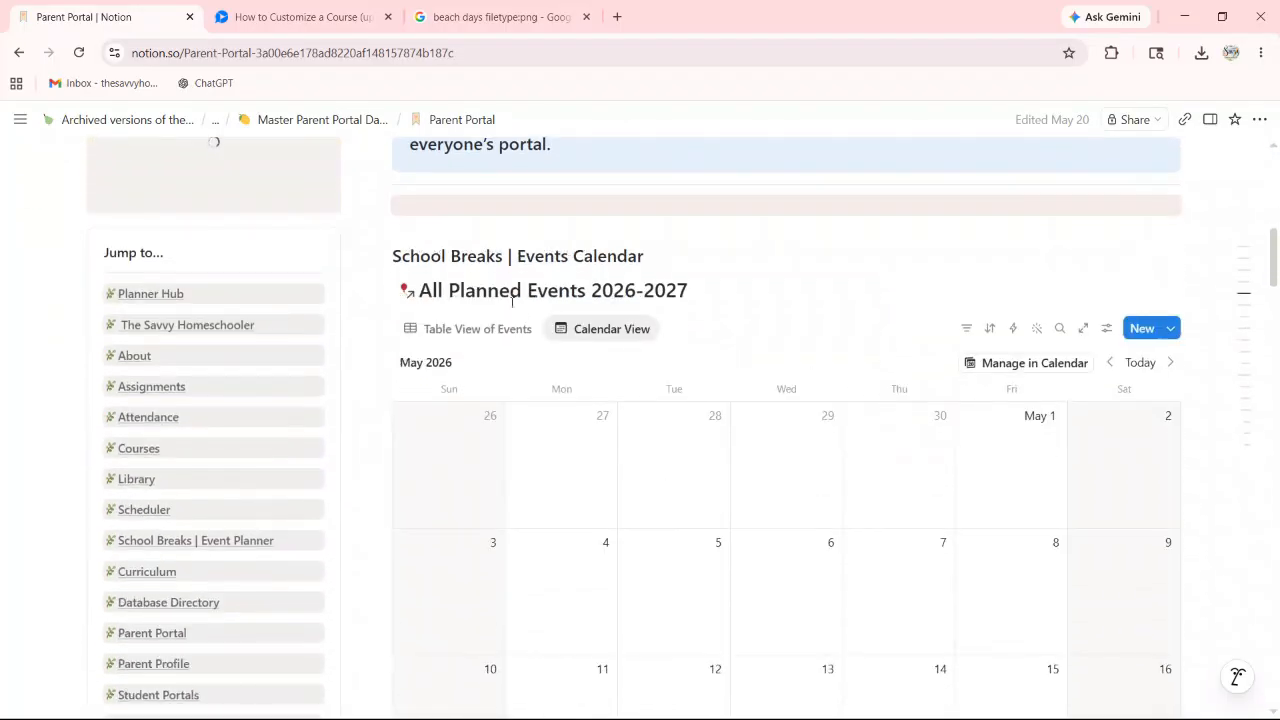
{"action": "scroll", "coordinate": [450, 287], "scroll_direction": "down", "scroll_amount": 1}
{"action": "scroll", "coordinate": [500, 190], "scroll_direction": "down", "scroll_amount": 1}
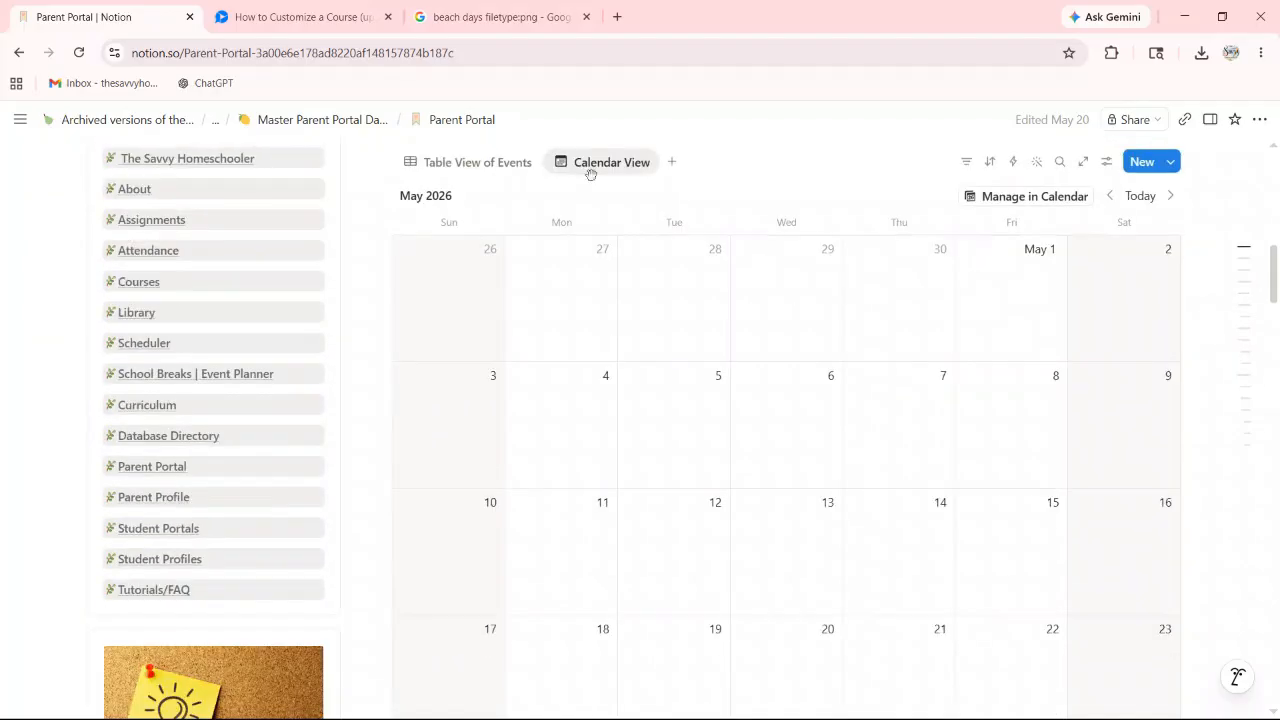
- Browse the planned events calendar to June 2026 and view the Beach Day event
{"action": "scroll", "coordinate": [625, 210], "scroll_direction": "up", "scroll_amount": 2}
{"action": "scroll", "coordinate": [608, 343], "scroll_direction": "down", "scroll_amount": 2}
{"action": "left_click", "coordinate": [1173, 196]}
{"action": "left_click", "coordinate": [1173, 196]}
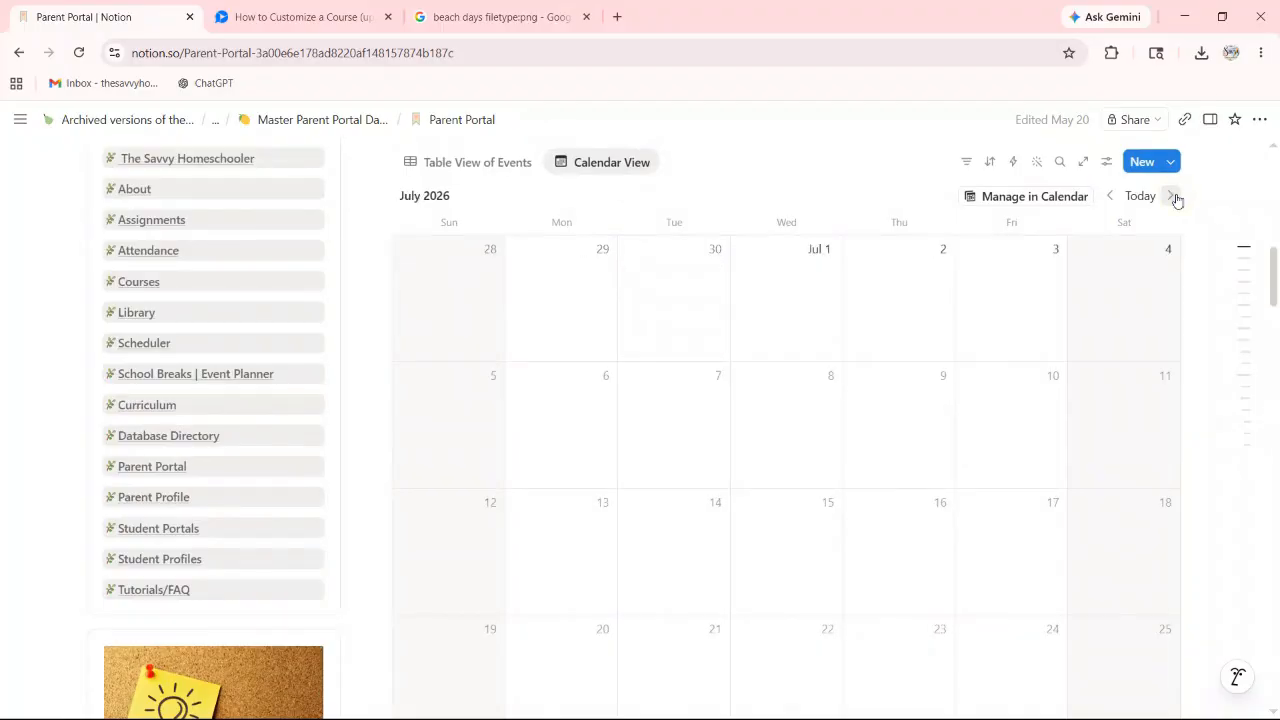
{"action": "left_click", "coordinate": [1116, 197]}
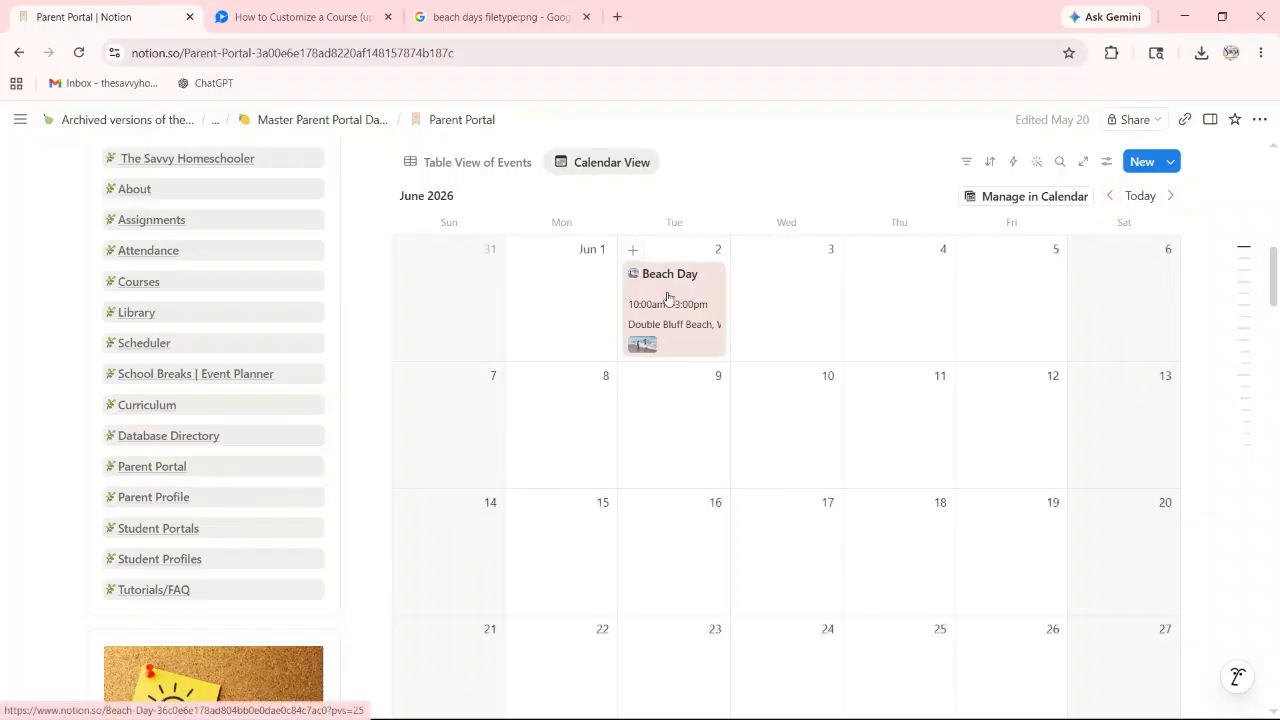
{"action": "scroll", "coordinate": [670, 300], "scroll_direction": "down", "scroll_amount": 1}
{"action": "scroll", "coordinate": [677, 307], "scroll_direction": "down", "scroll_amount": 4}
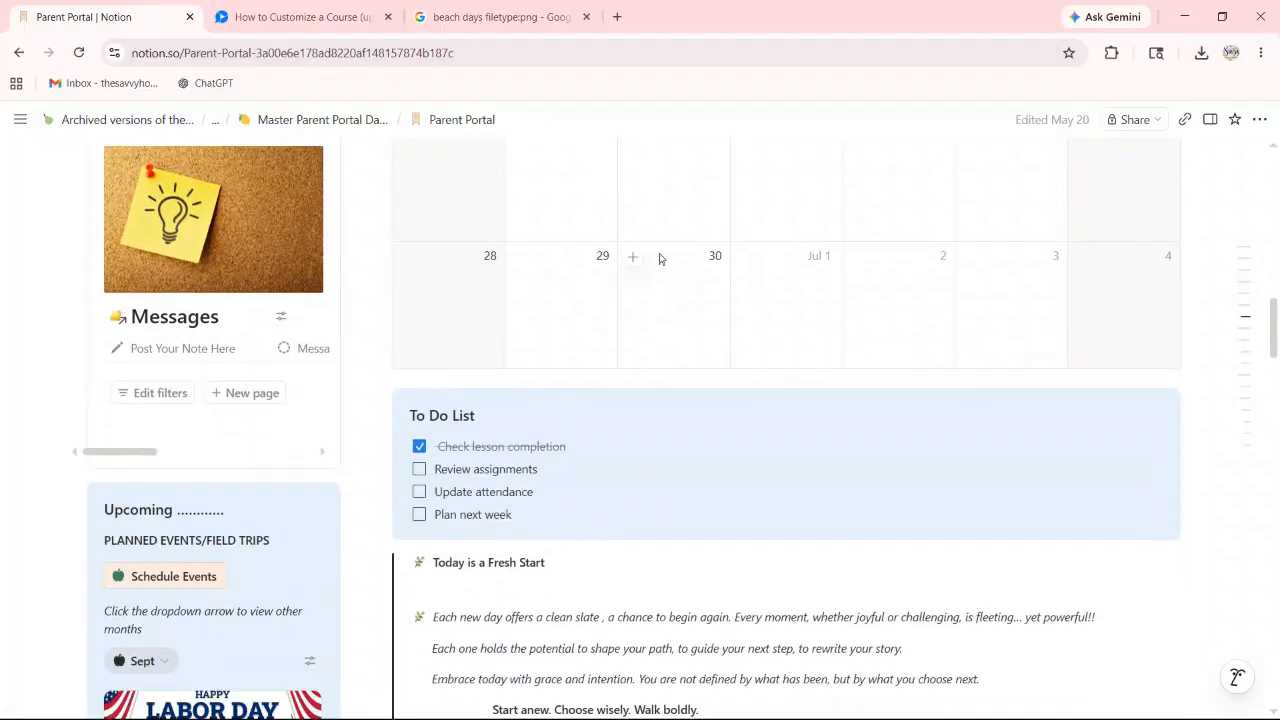
{"action": "scroll", "coordinate": [655, 255], "scroll_direction": "up", "scroll_amount": 4}
{"action": "scroll", "coordinate": [649, 254], "scroll_direction": "up", "scroll_amount": 3}
{"action": "scroll", "coordinate": [574, 297], "scroll_direction": "down", "scroll_amount": 7}
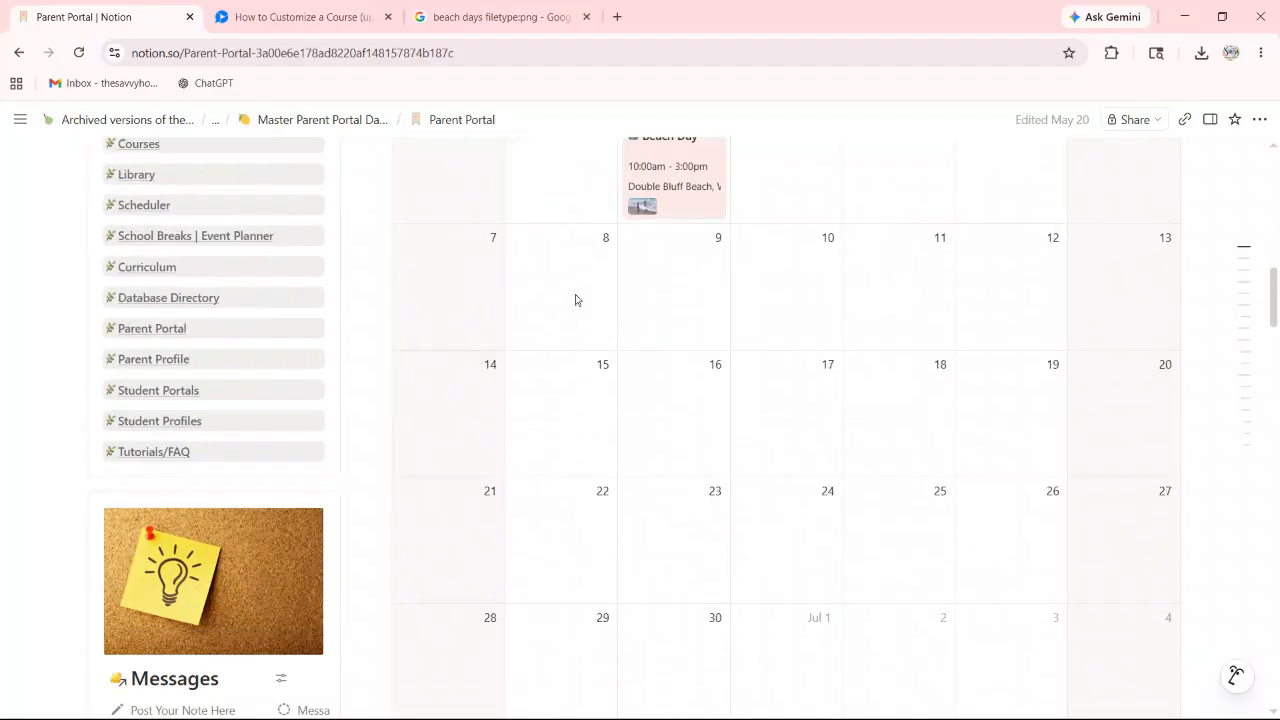
- Examine the Thanksgiving Break days on the Lesson Planner's Assignments 26/27 monthly calendar for November 2026
{"action": "scroll", "coordinate": [579, 296], "scroll_direction": "down", "scroll_amount": 10}
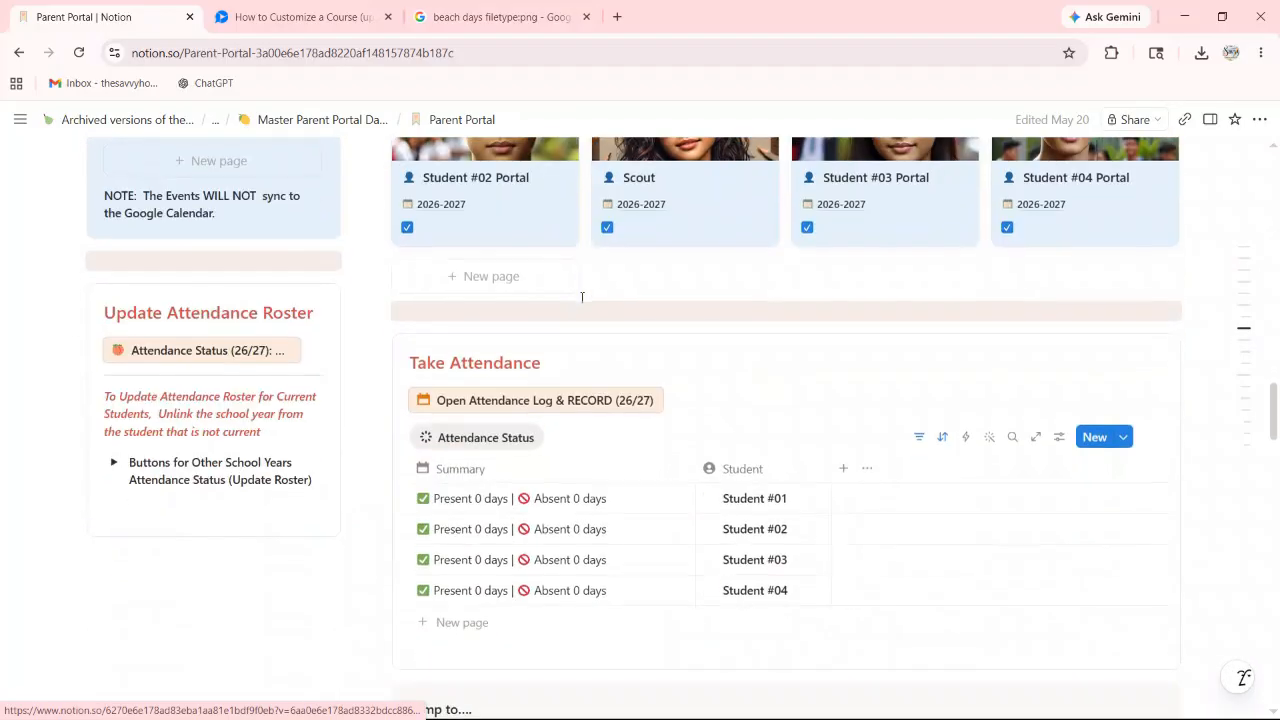
{"action": "scroll", "coordinate": [583, 302], "scroll_direction": "down", "scroll_amount": 6}
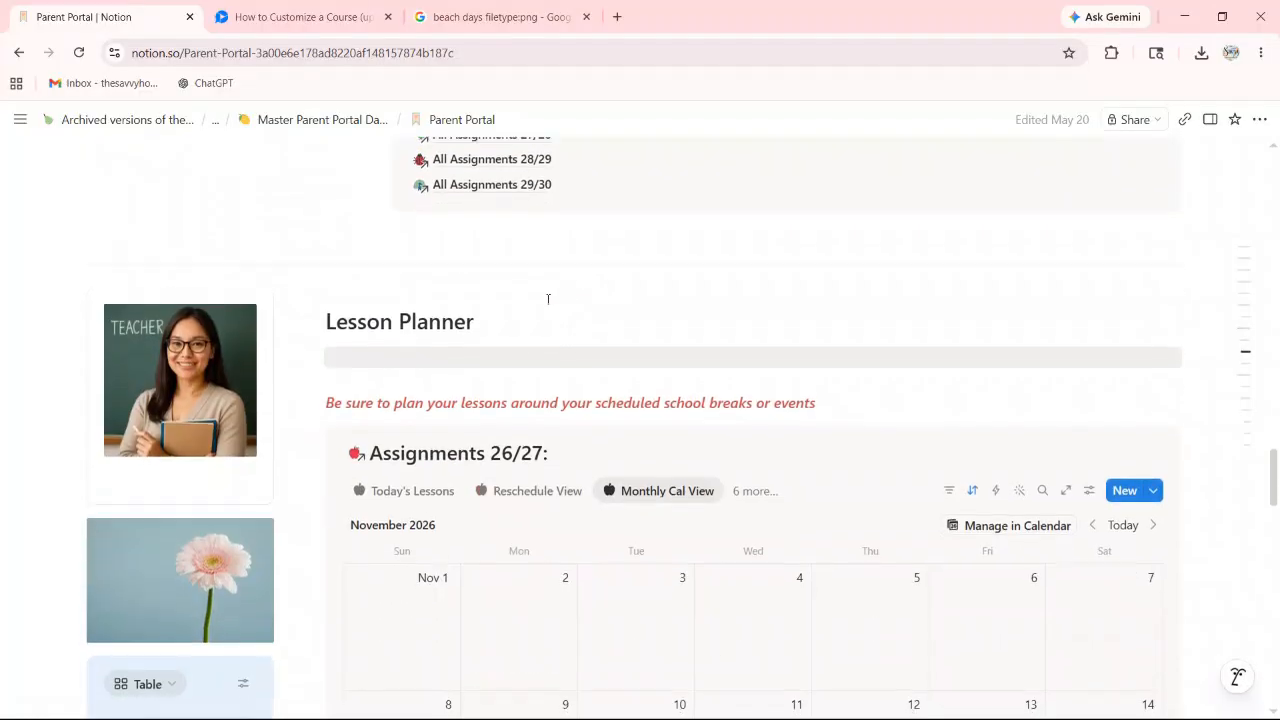
{"action": "scroll", "coordinate": [547, 305], "scroll_direction": "down", "scroll_amount": 3}
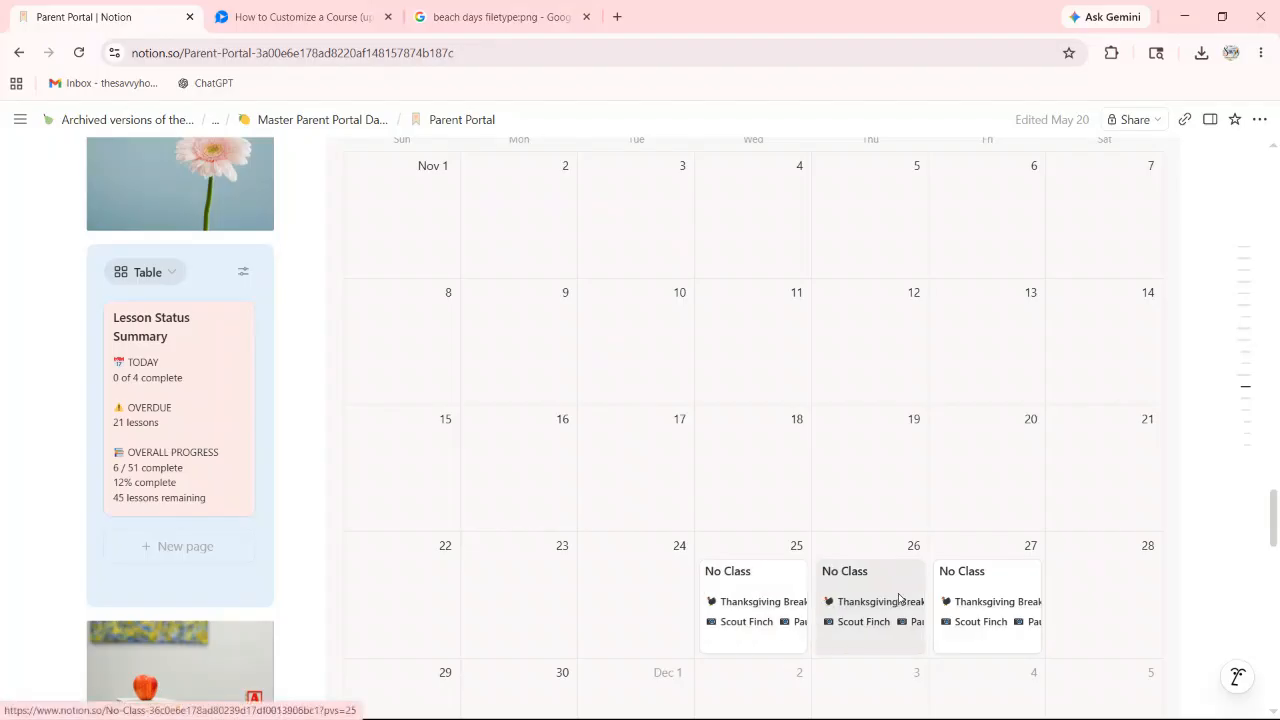
{"action": "mouse_move", "coordinate": [340, 128]}
{"action": "mouse_move", "coordinate": [410, 186]}
{"action": "scroll", "coordinate": [665, 280], "scroll_direction": "up", "scroll_amount": 2}
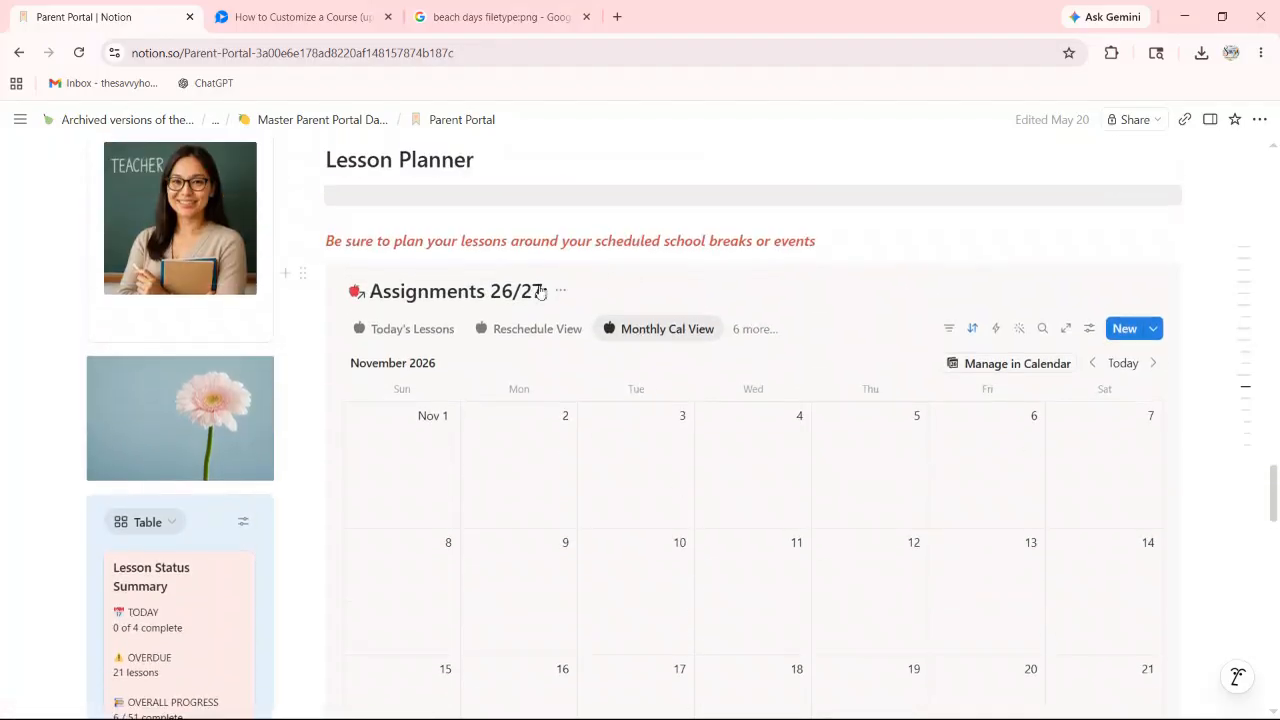
{"action": "scroll", "coordinate": [490, 302], "scroll_direction": "up", "scroll_amount": 4}
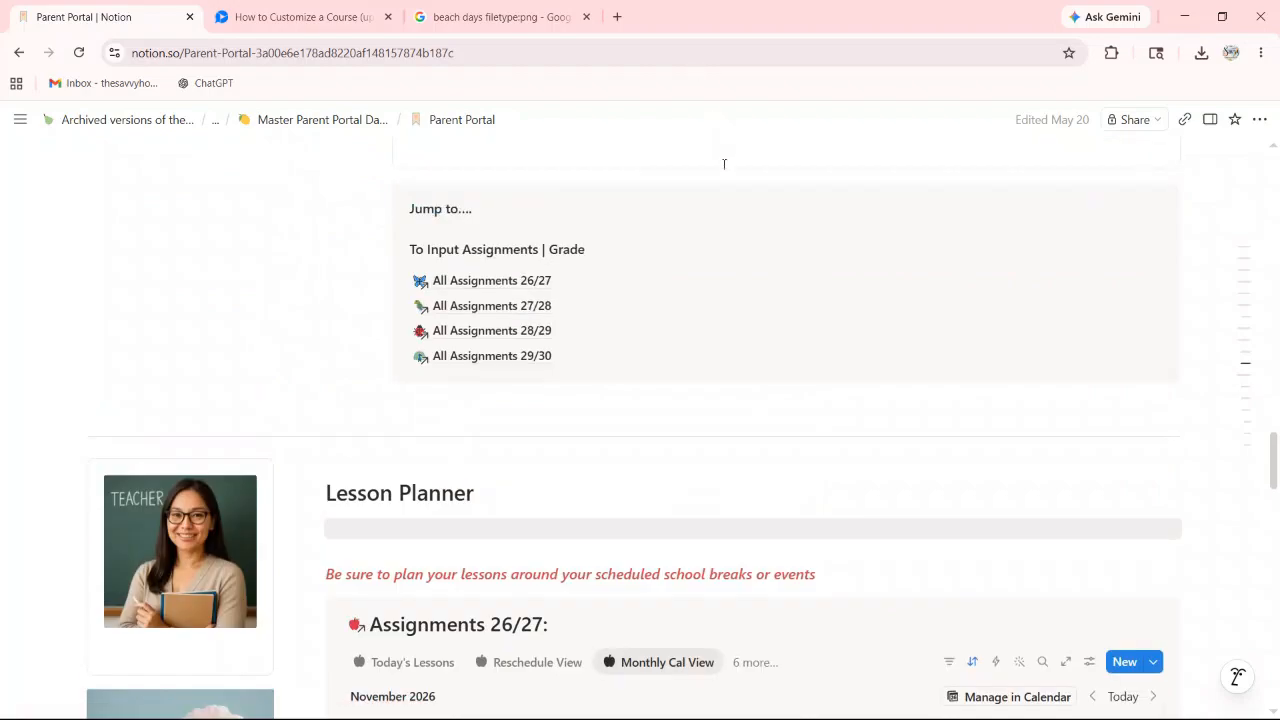
{"action": "scroll", "coordinate": [724, 163], "scroll_direction": "down", "scroll_amount": 8}
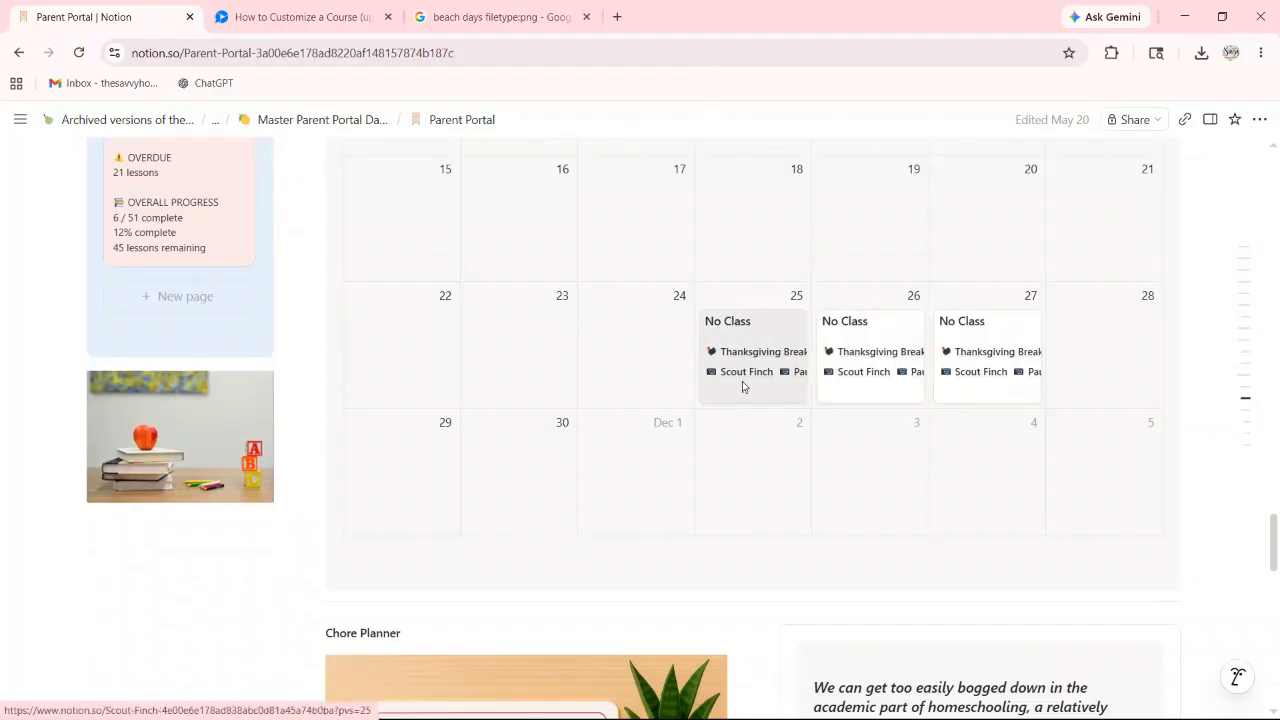
{"action": "scroll", "coordinate": [785, 330], "scroll_direction": "up", "scroll_amount": 2}
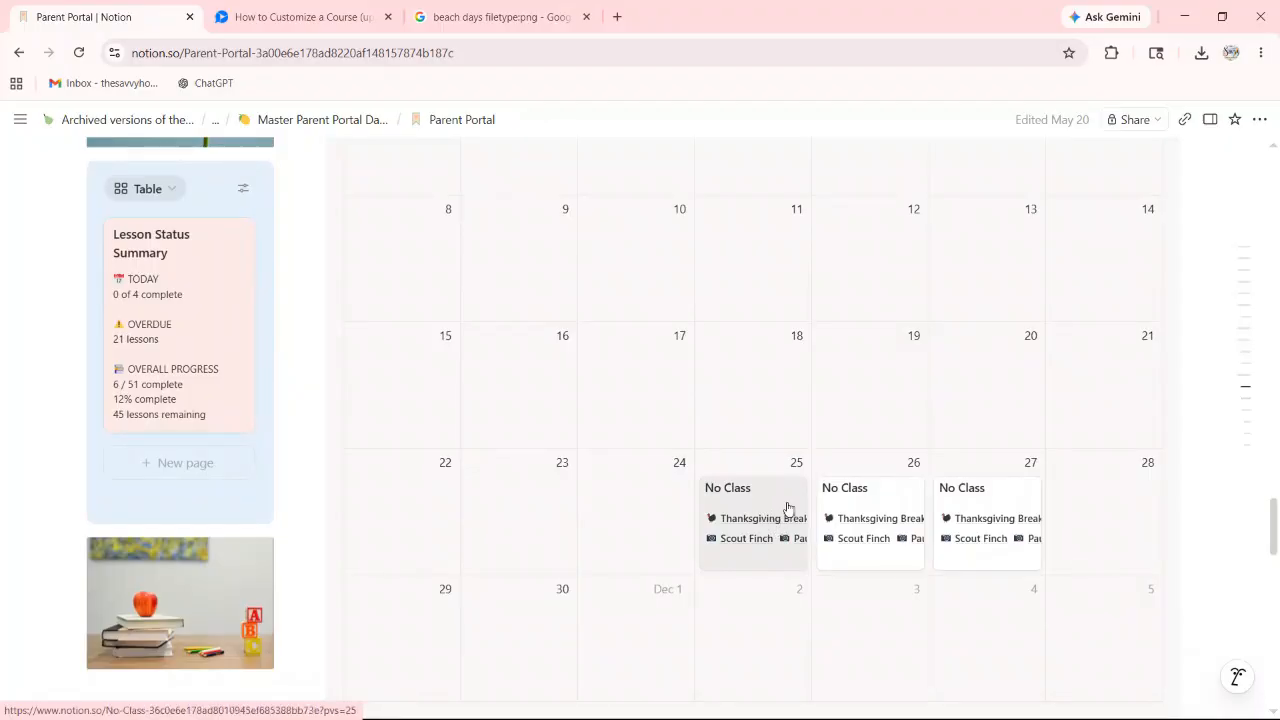
{"action": "scroll", "coordinate": [1034, 363], "scroll_direction": "up", "scroll_amount": 4}
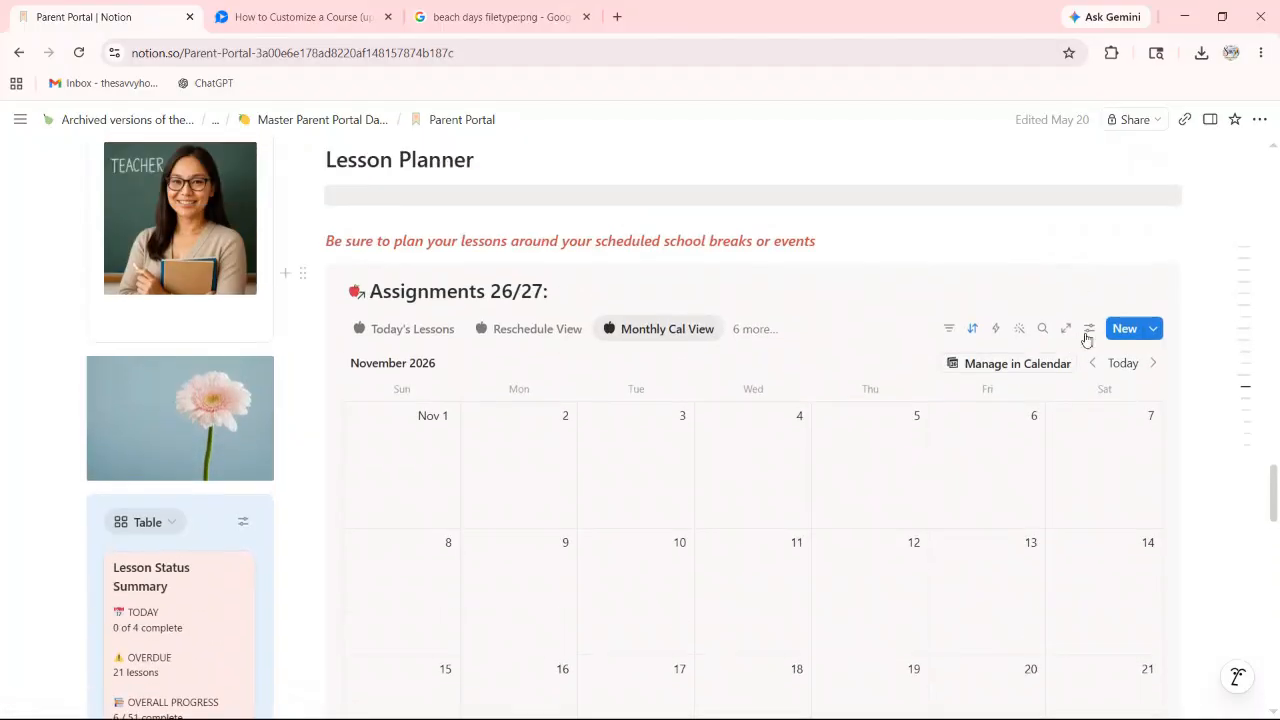
- Review the Monthly Cal View's layout and property visibility settings, and close them without making changes
{"action": "left_click", "coordinate": [1088, 329]}
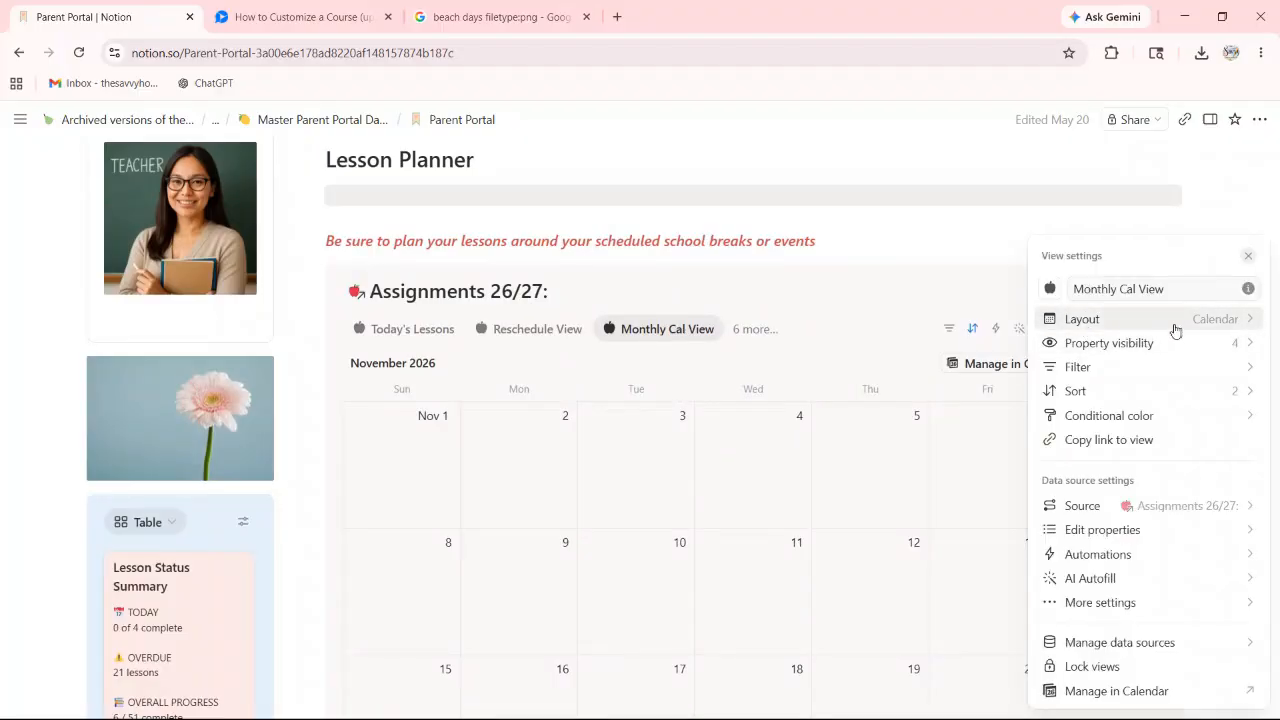
{"action": "left_click", "coordinate": [1175, 330]}
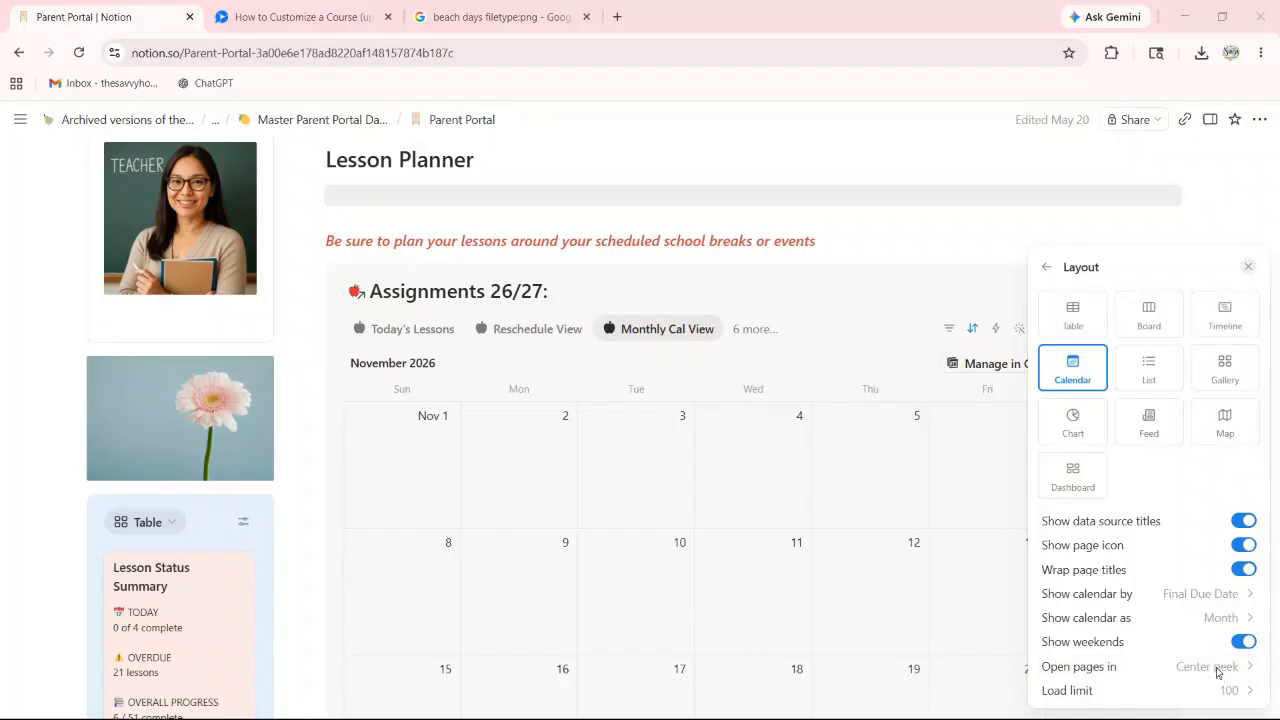
{"action": "left_click", "coordinate": [1048, 267]}
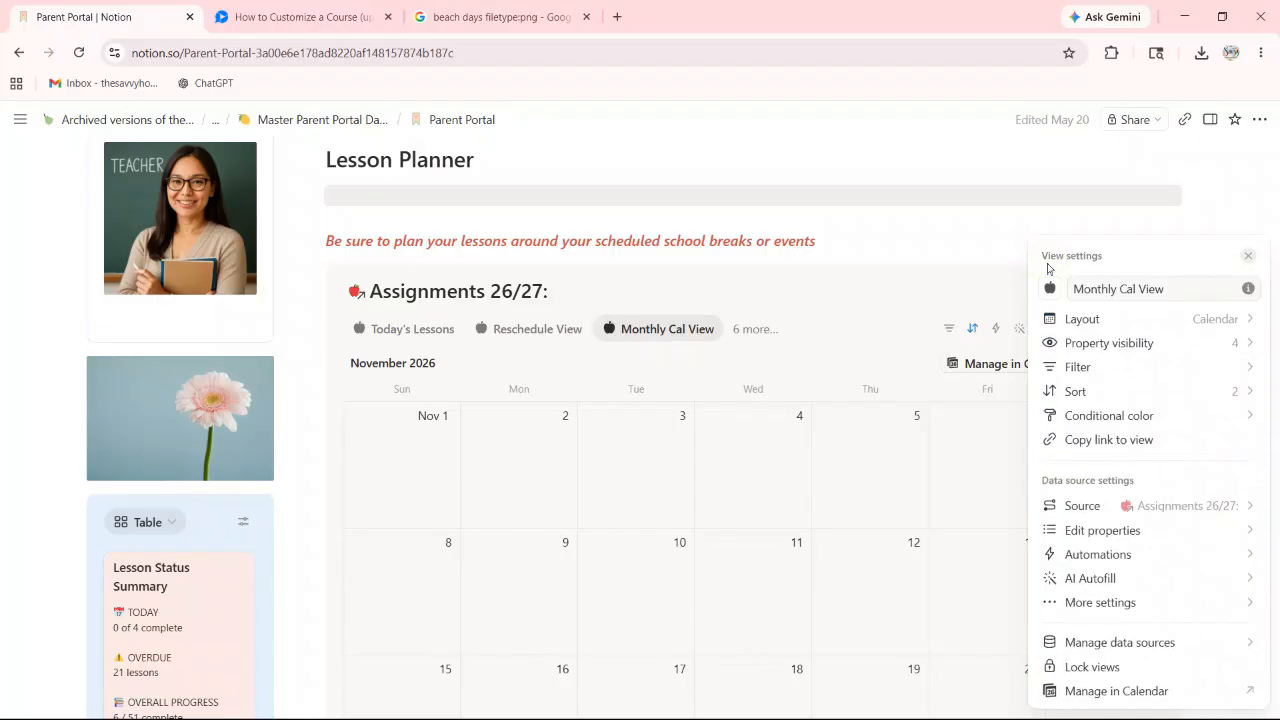
{"action": "left_click", "coordinate": [1112, 344]}
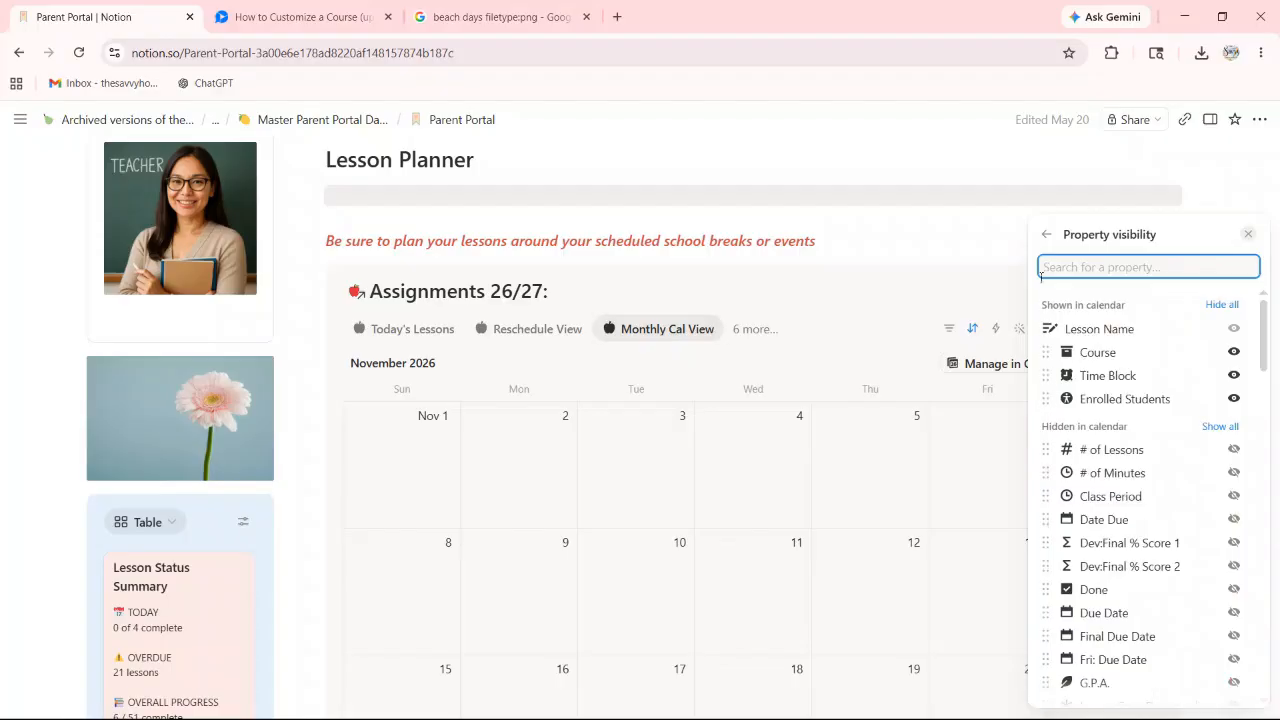
{"action": "left_click", "coordinate": [1040, 234]}
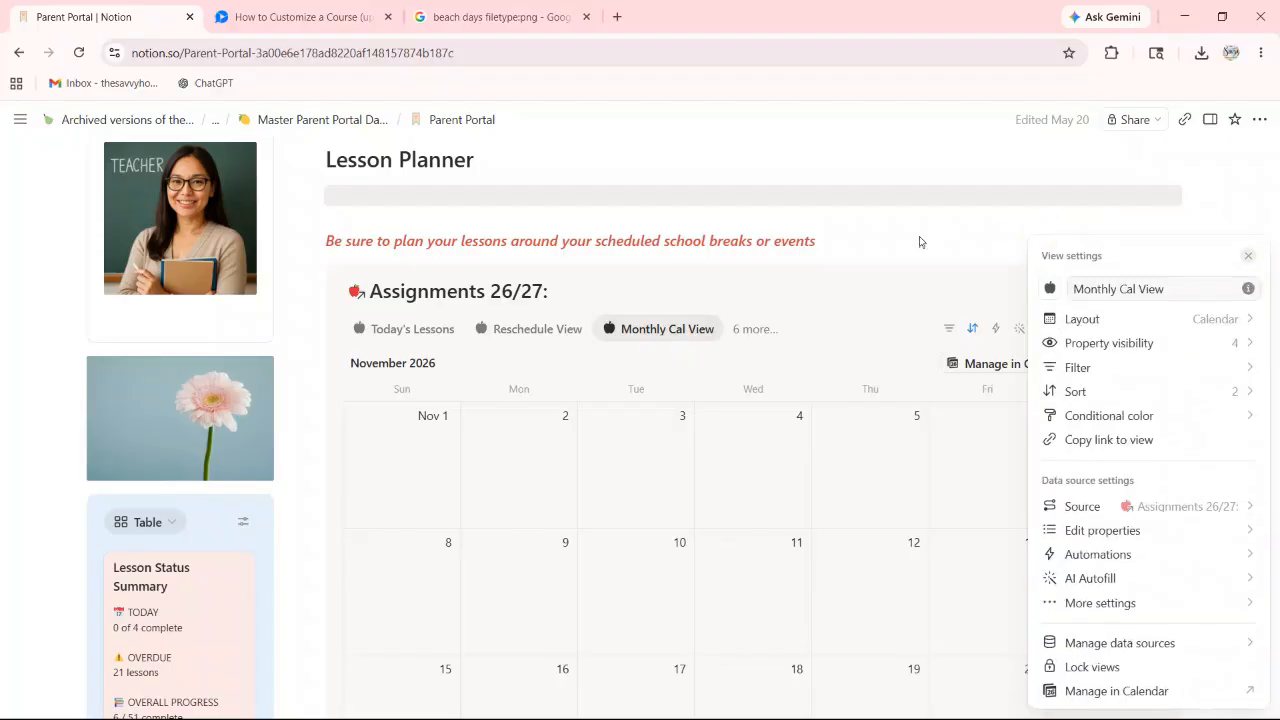
{"action": "left_click", "coordinate": [1132, 321]}
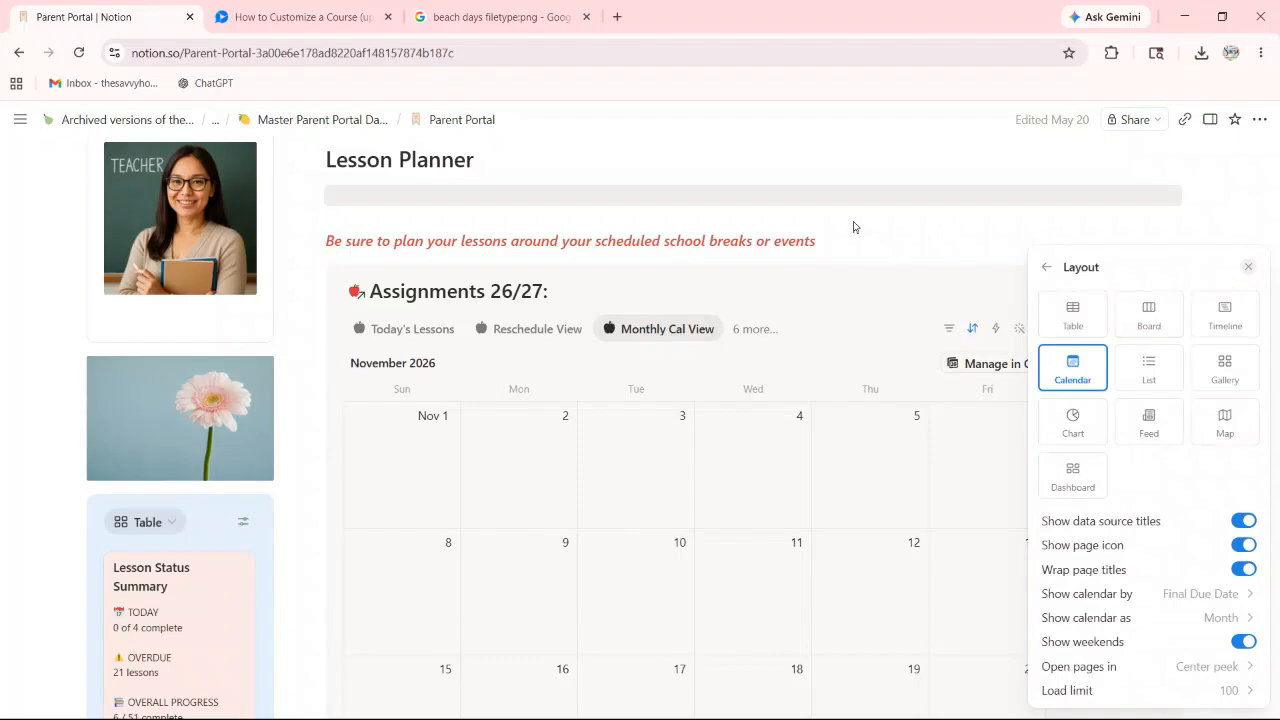
{"action": "left_click", "coordinate": [779, 186]}
- Recheck the Thanksgiving Break days on the lesson calendar and open Student #01's portal from the Student Portal Dashboards
{"action": "scroll", "coordinate": [851, 323], "scroll_direction": "down", "scroll_amount": 3}
{"action": "scroll", "coordinate": [851, 323], "scroll_direction": "down", "scroll_amount": 2}
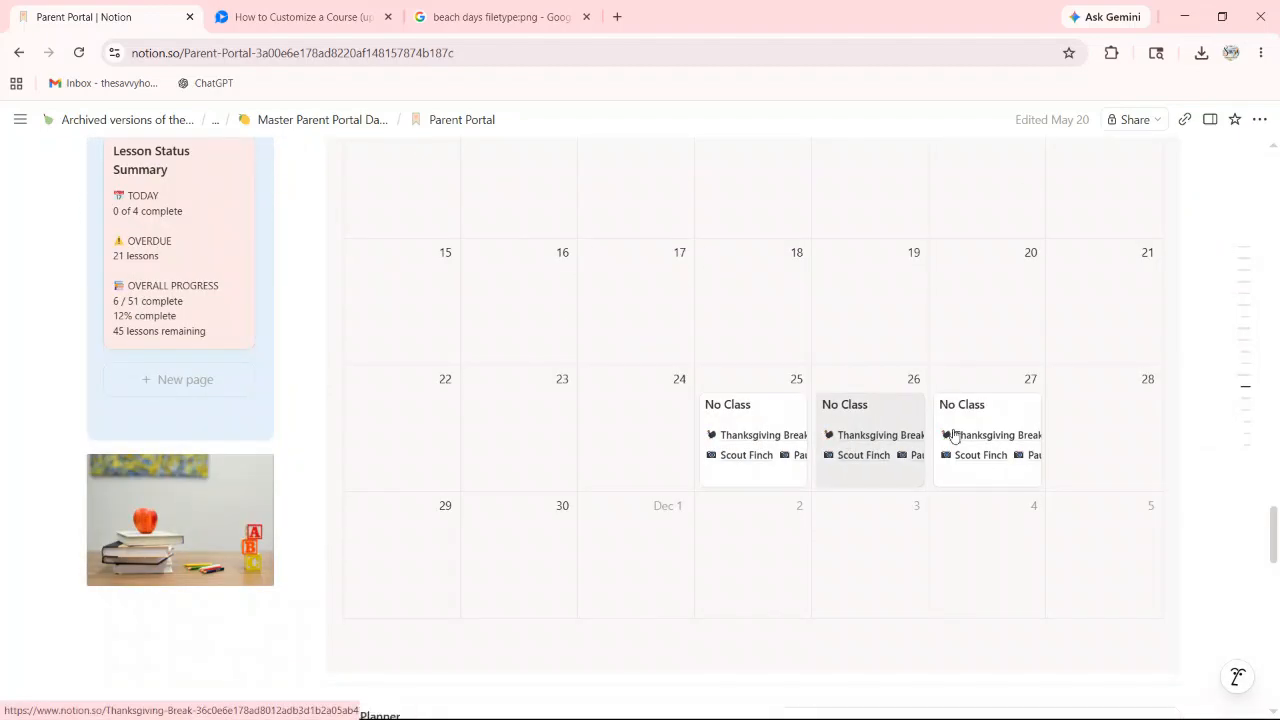
{"action": "scroll", "coordinate": [903, 357], "scroll_direction": "up", "scroll_amount": 6}
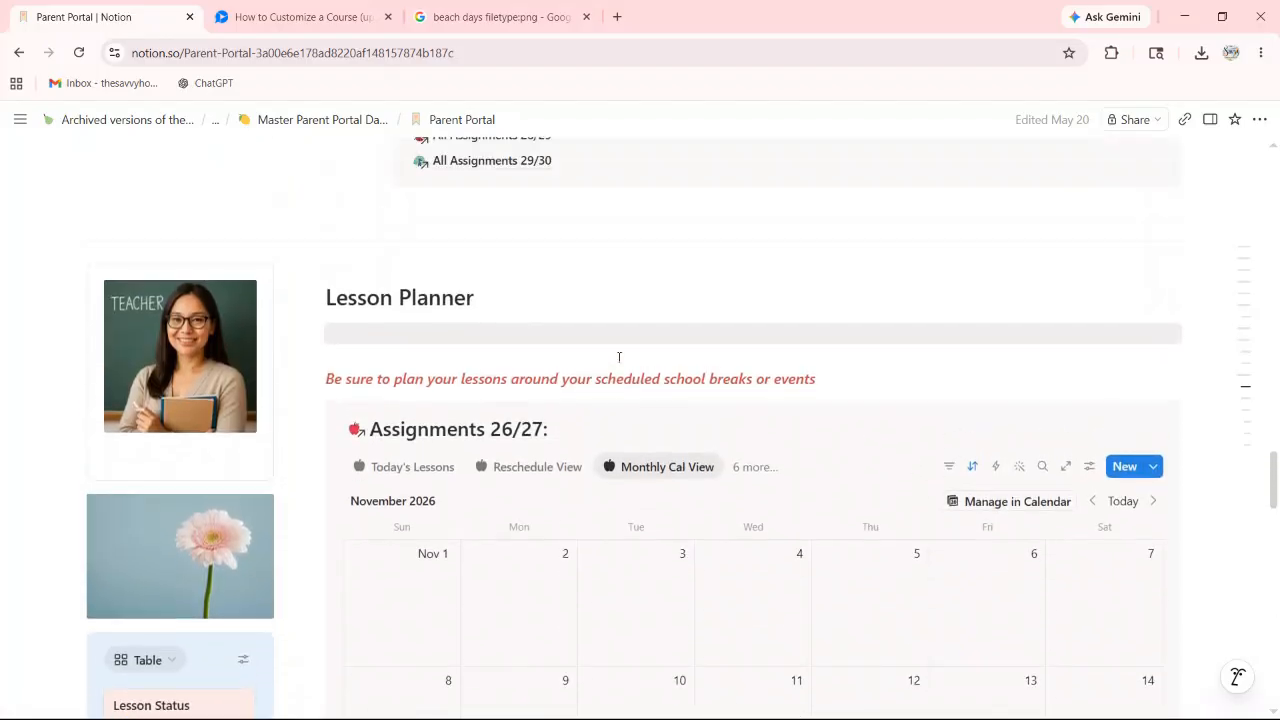
{"action": "scroll", "coordinate": [619, 357], "scroll_direction": "up", "scroll_amount": 1}
{"action": "scroll", "coordinate": [685, 432], "scroll_direction": "down", "scroll_amount": 2}
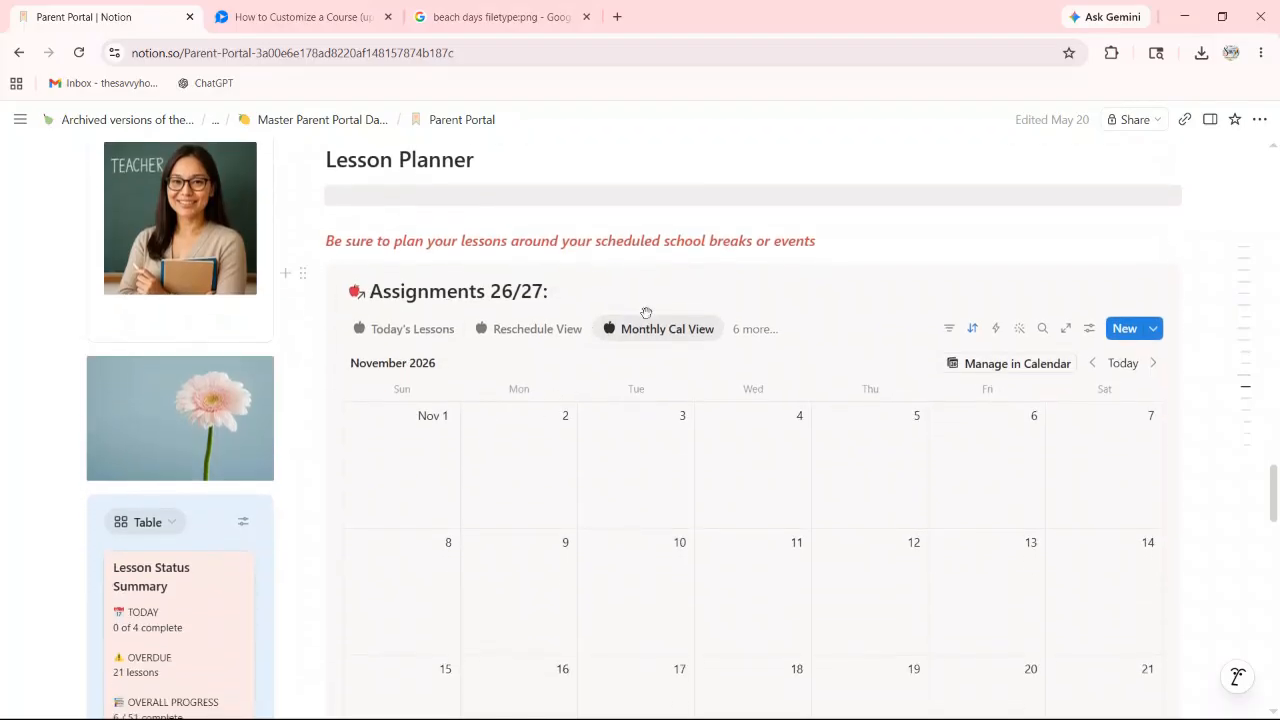
{"action": "scroll", "coordinate": [600, 350], "scroll_direction": "up", "scroll_amount": 4}
{"action": "scroll", "coordinate": [612, 346], "scroll_direction": "up", "scroll_amount": 3}
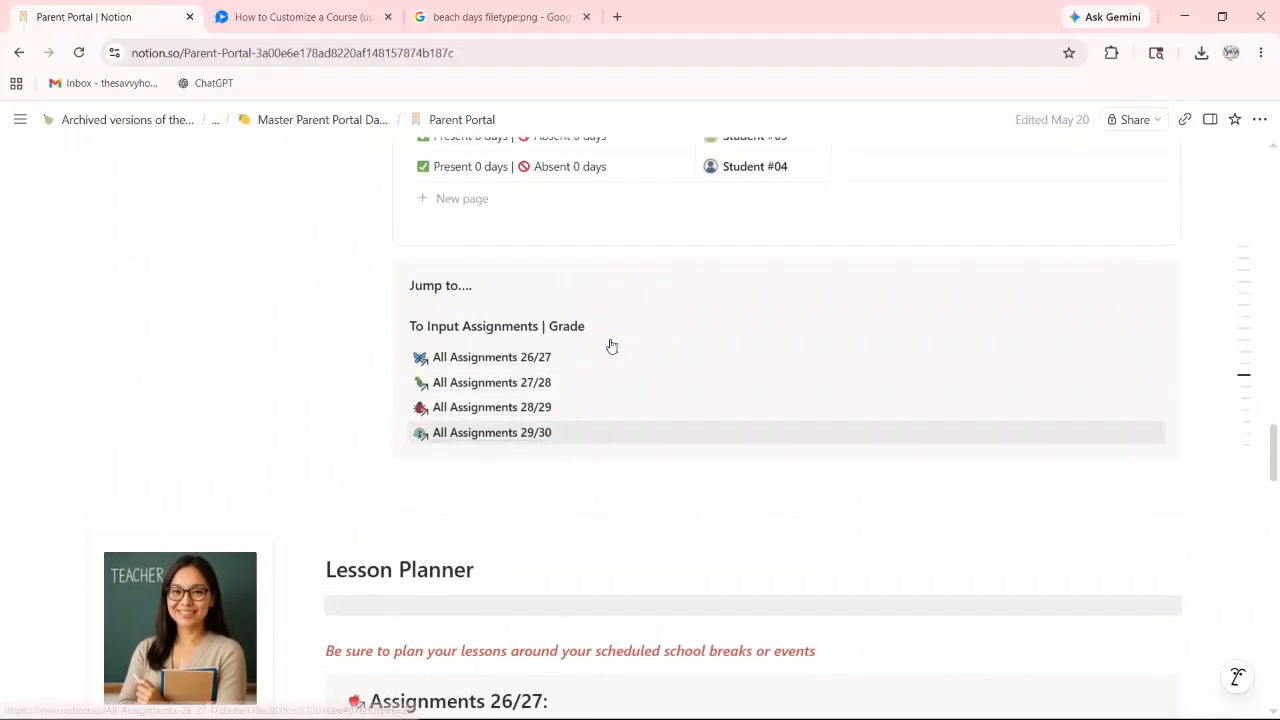
{"action": "scroll", "coordinate": [612, 356], "scroll_direction": "up", "scroll_amount": 4}
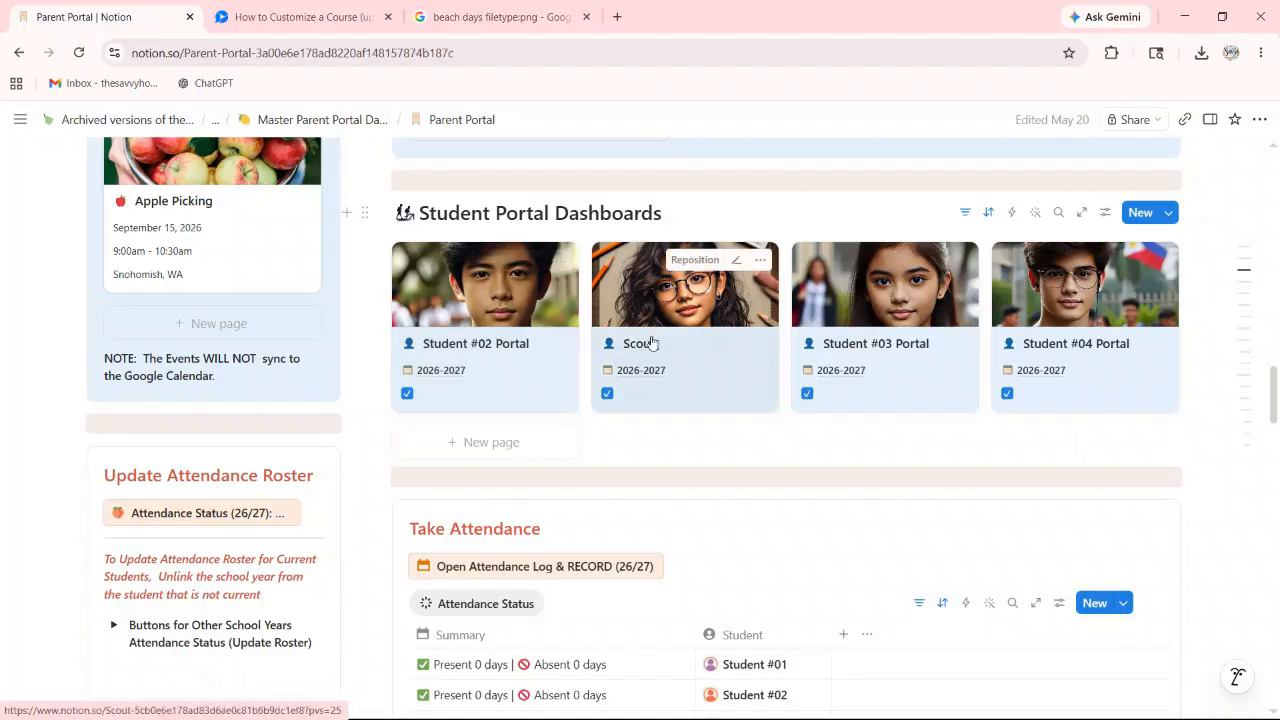
{"action": "left_click", "coordinate": [652, 343]}
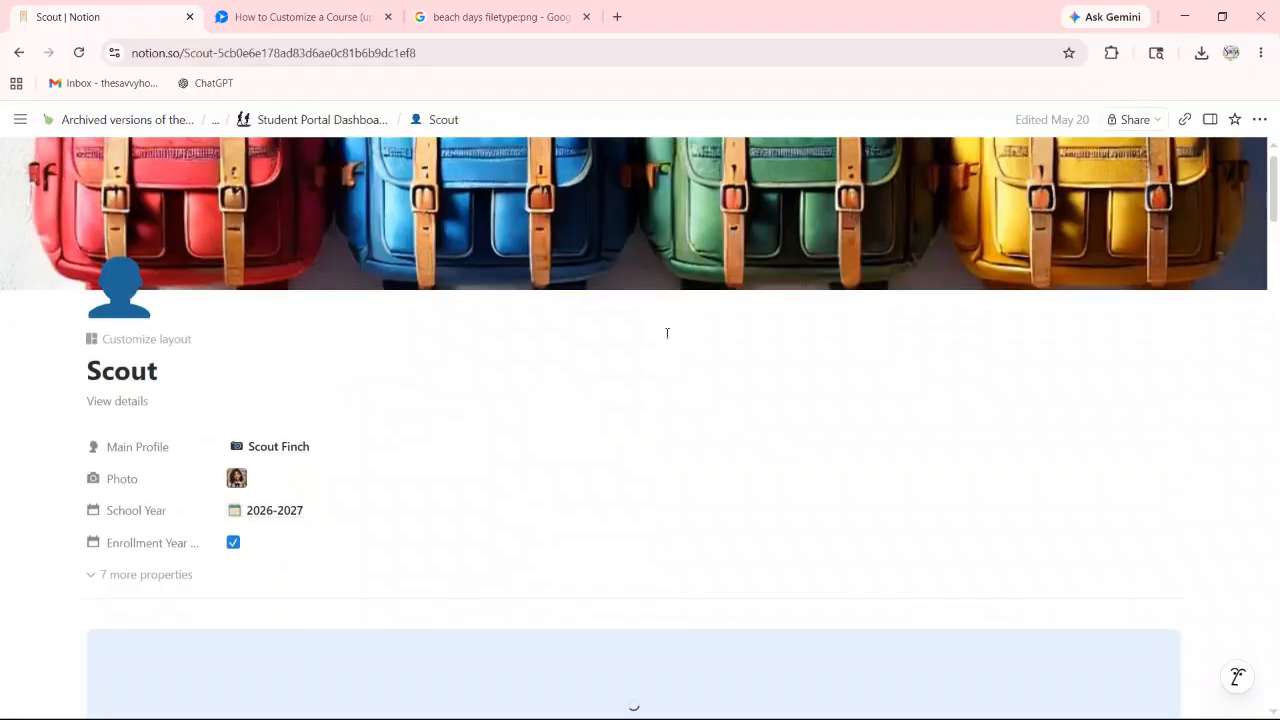
- View the student portal's planned events and field trips for Nov and Jan, and return the view to Sept
{"action": "scroll", "coordinate": [669, 340], "scroll_direction": "down", "scroll_amount": 4}
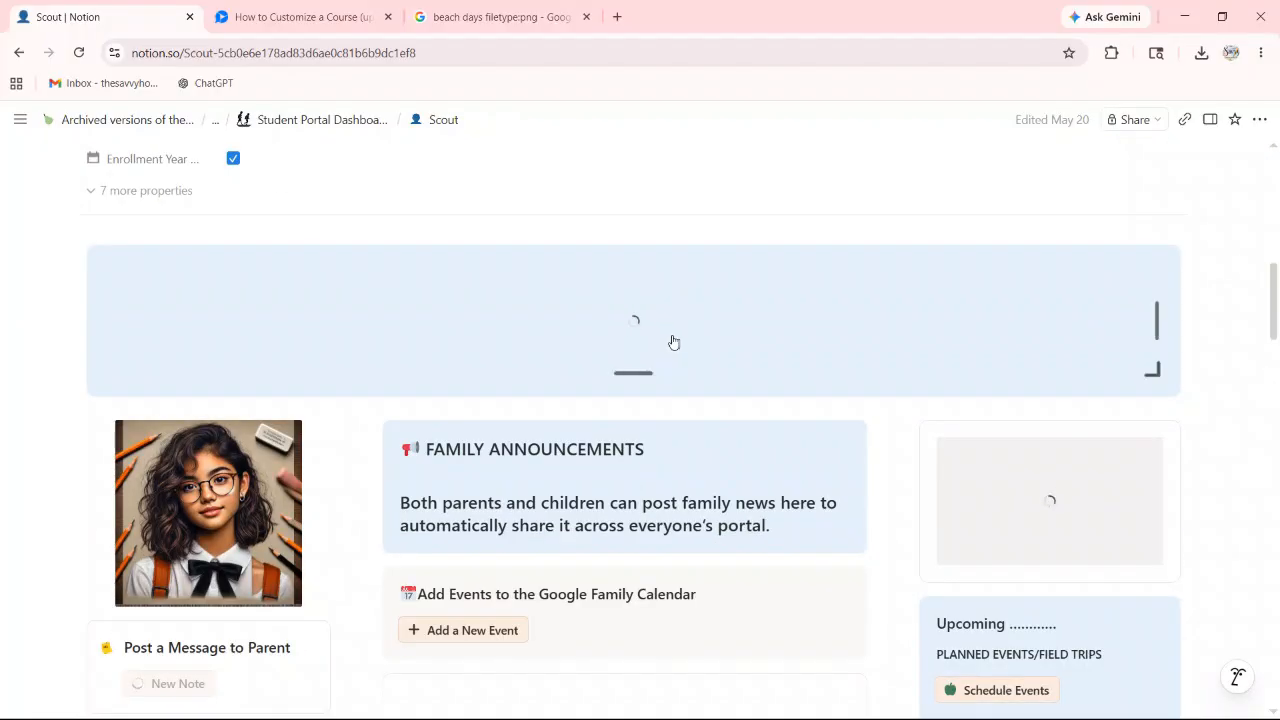
{"action": "scroll", "coordinate": [654, 421], "scroll_direction": "down", "scroll_amount": 5}
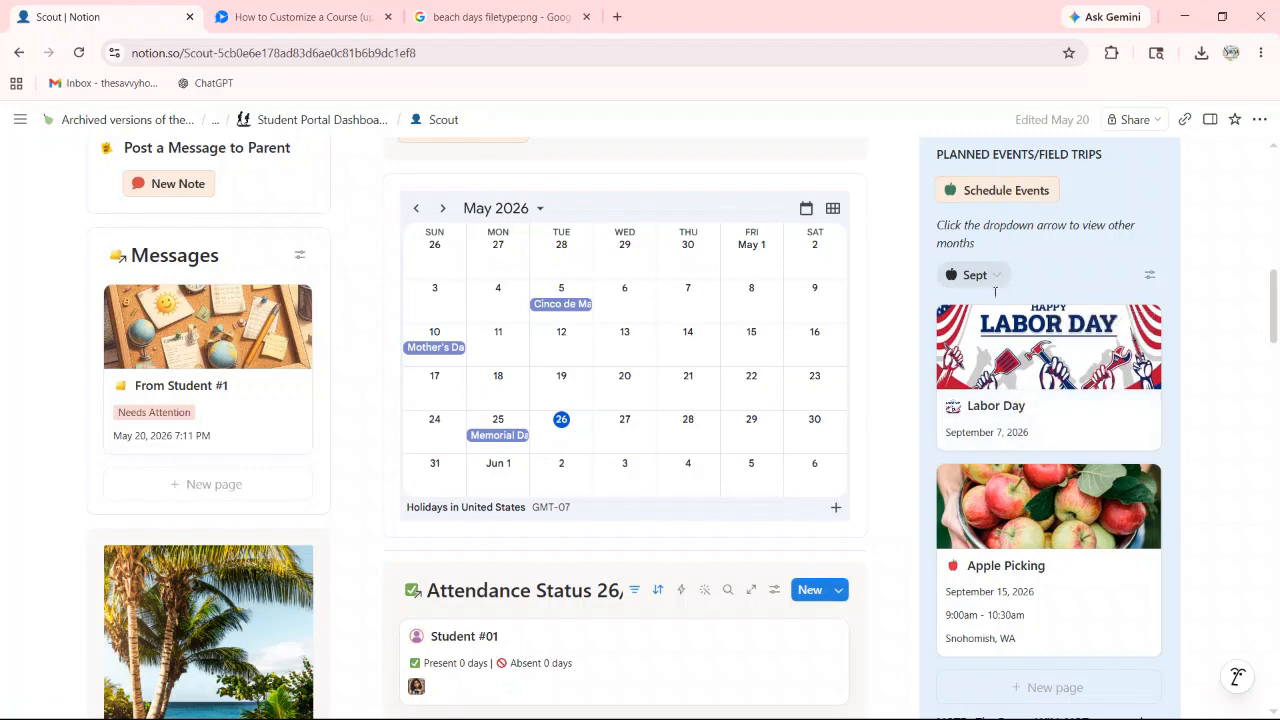
{"action": "left_click", "coordinate": [991, 282]}
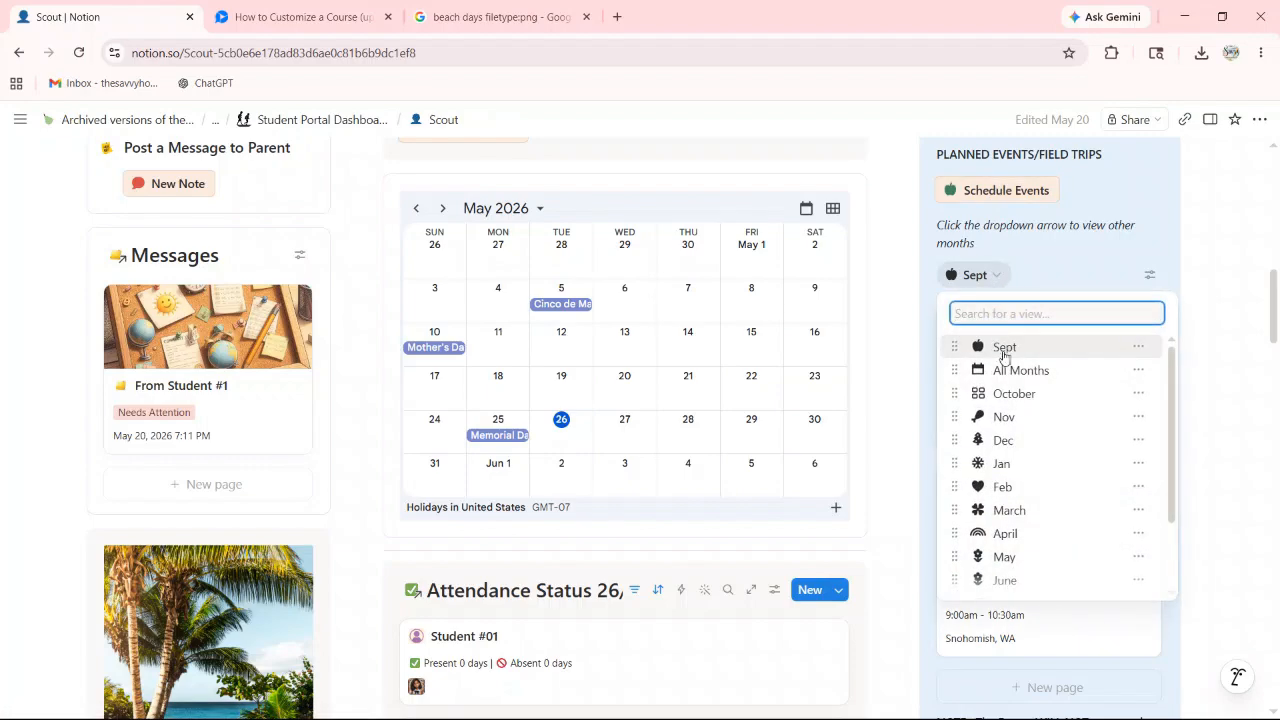
{"action": "scroll", "coordinate": [1006, 489], "scroll_direction": "down", "scroll_amount": 2}
{"action": "scroll", "coordinate": [1003, 440], "scroll_direction": "up", "scroll_amount": 1}
{"action": "scroll", "coordinate": [1001, 418], "scroll_direction": "up", "scroll_amount": 2}
{"action": "left_click", "coordinate": [1001, 417]}
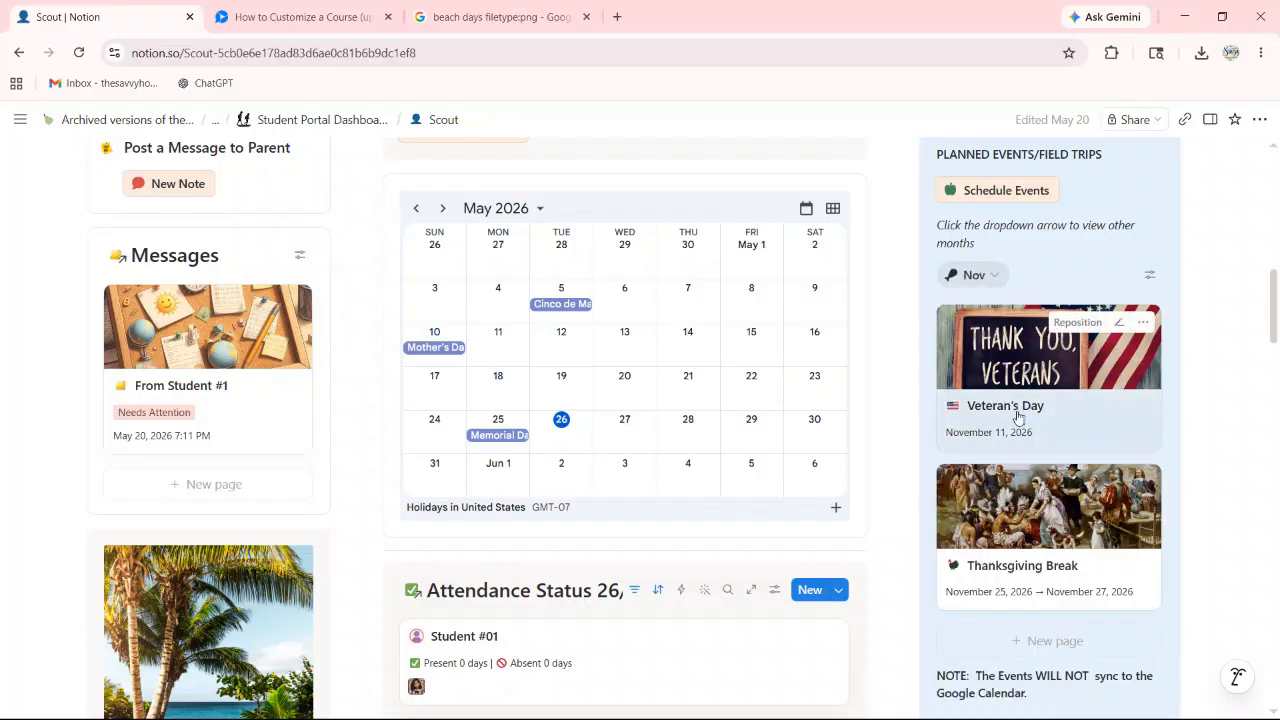
{"action": "left_click", "coordinate": [994, 275]}
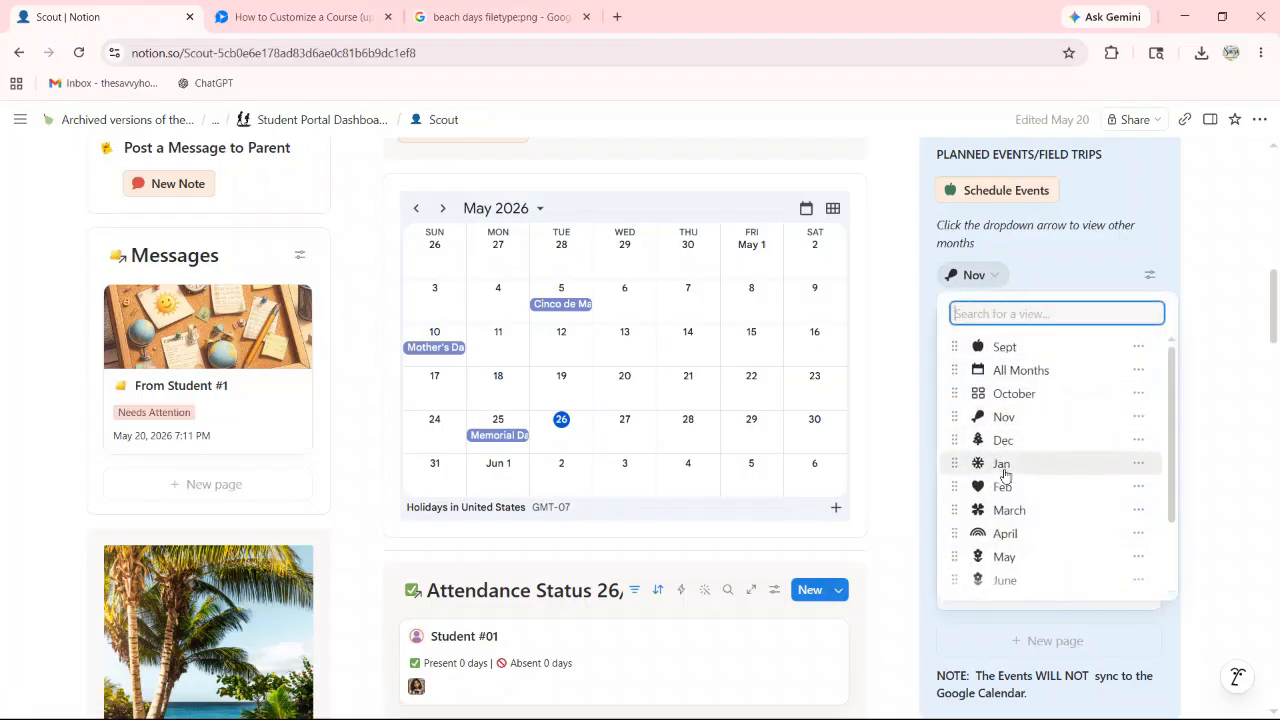
{"action": "left_click", "coordinate": [1001, 465]}
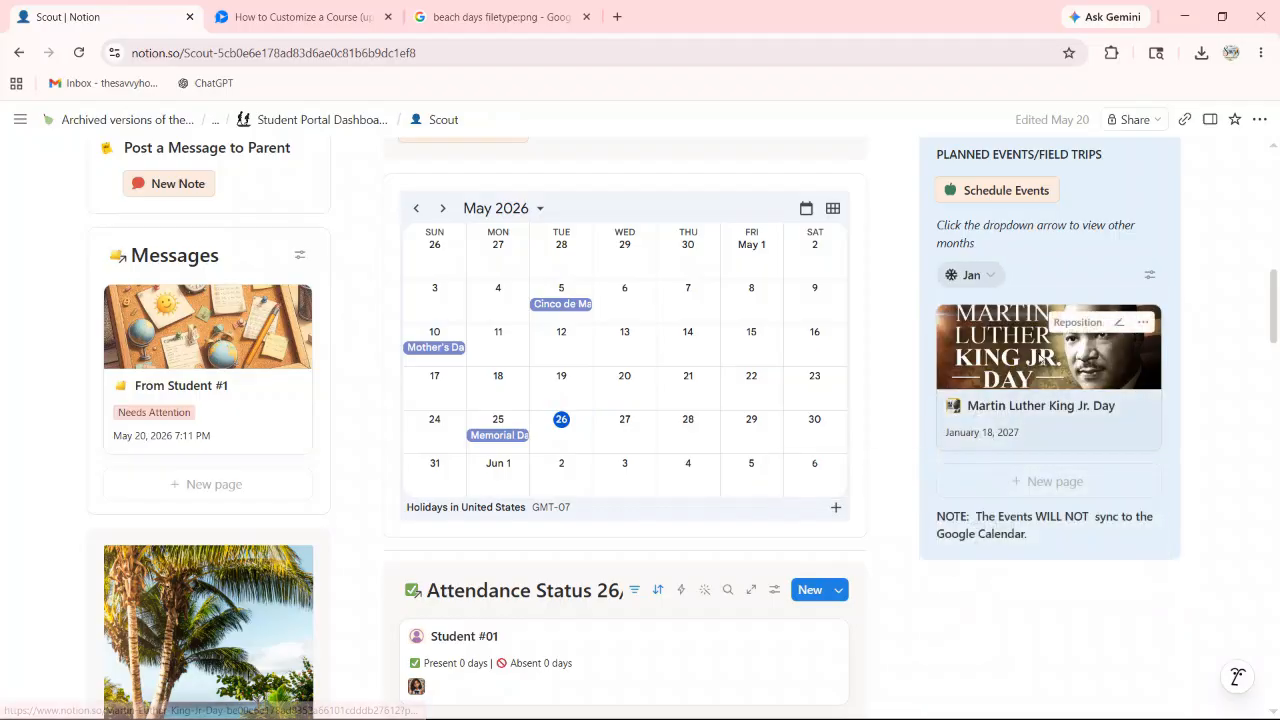
{"action": "left_click", "coordinate": [984, 275]}
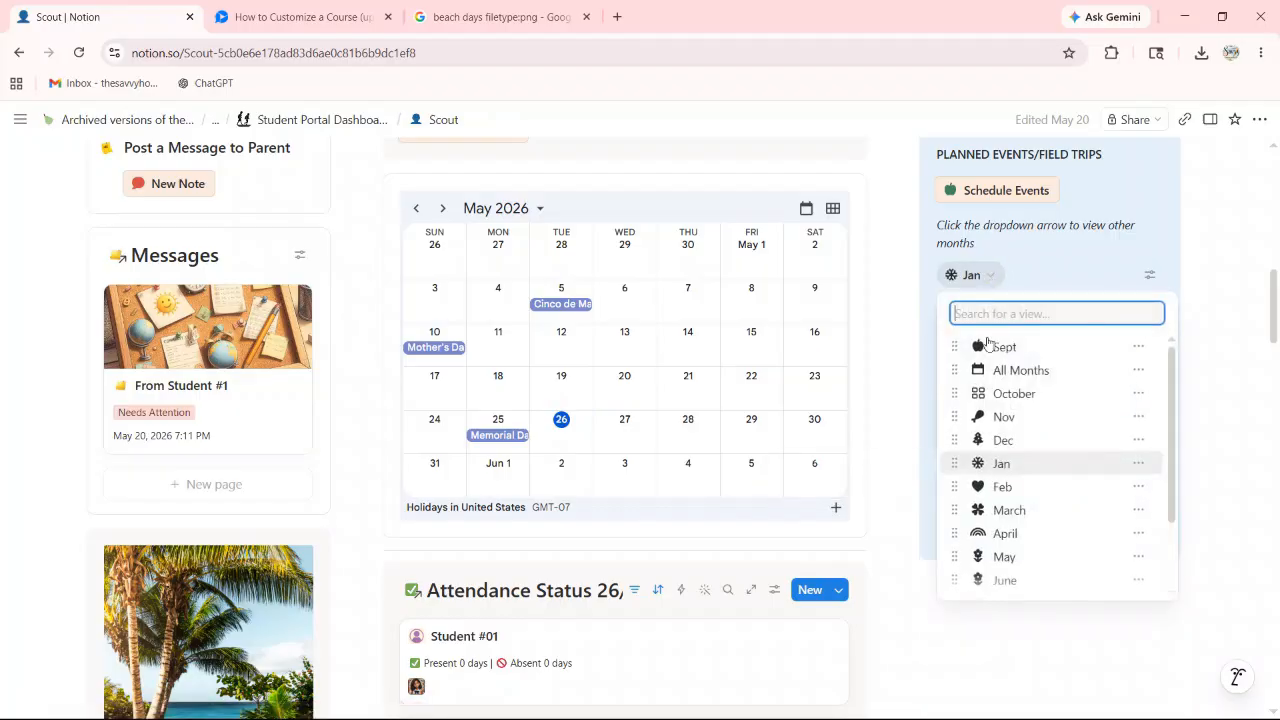
{"action": "left_click", "coordinate": [992, 346]}
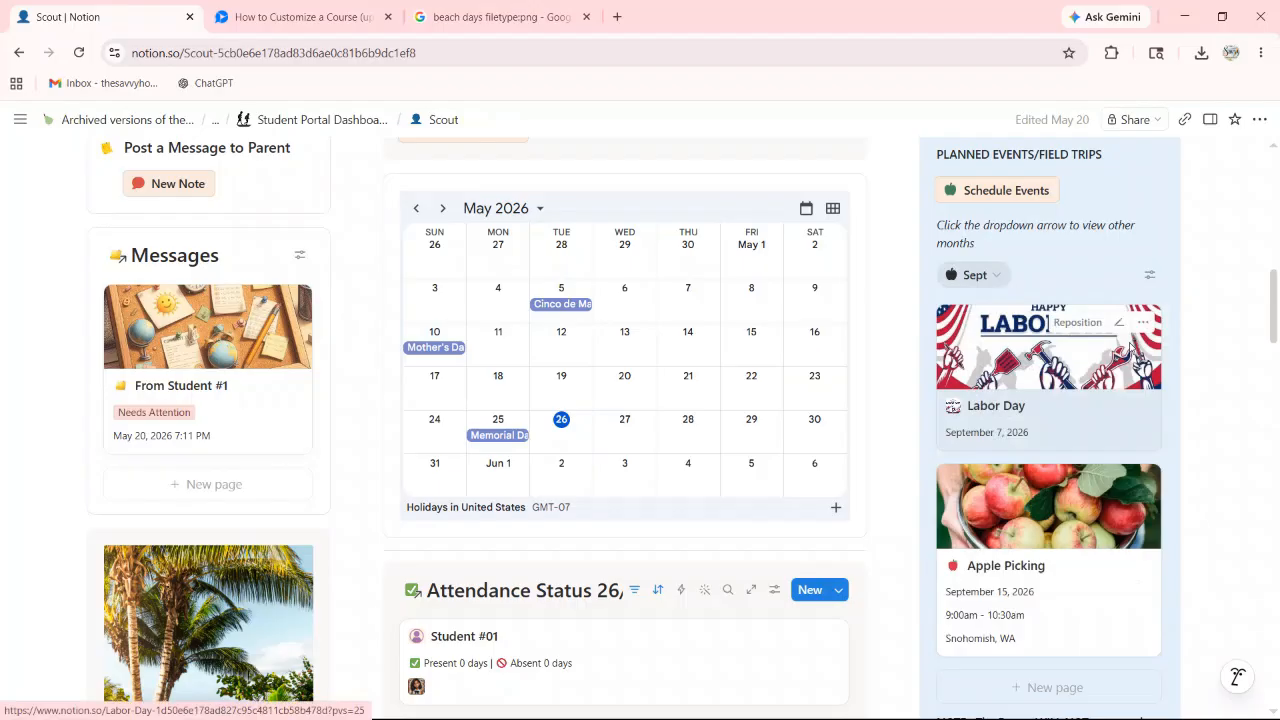
- Show the student portal's Today's Assignments in the Monthly Cal View
{"action": "scroll", "coordinate": [1100, 320], "scroll_direction": "up", "scroll_amount": 3}
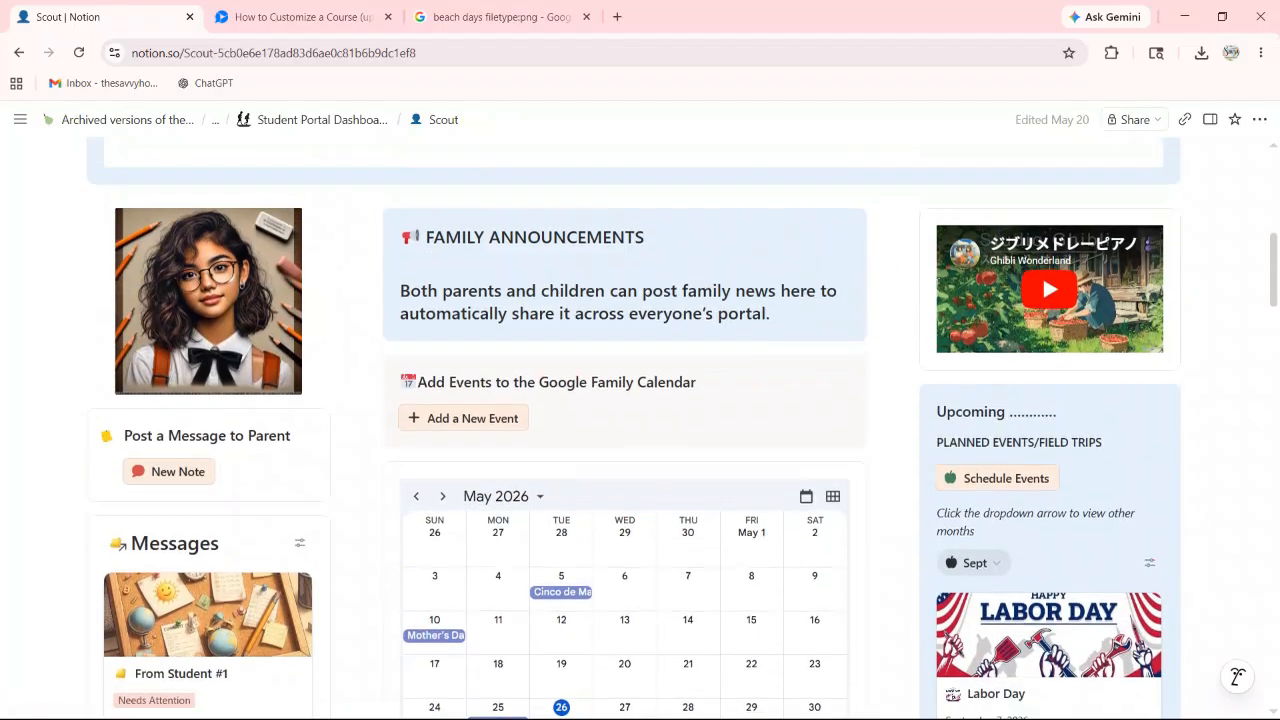
{"action": "scroll", "coordinate": [594, 380], "scroll_direction": "down", "scroll_amount": 10}
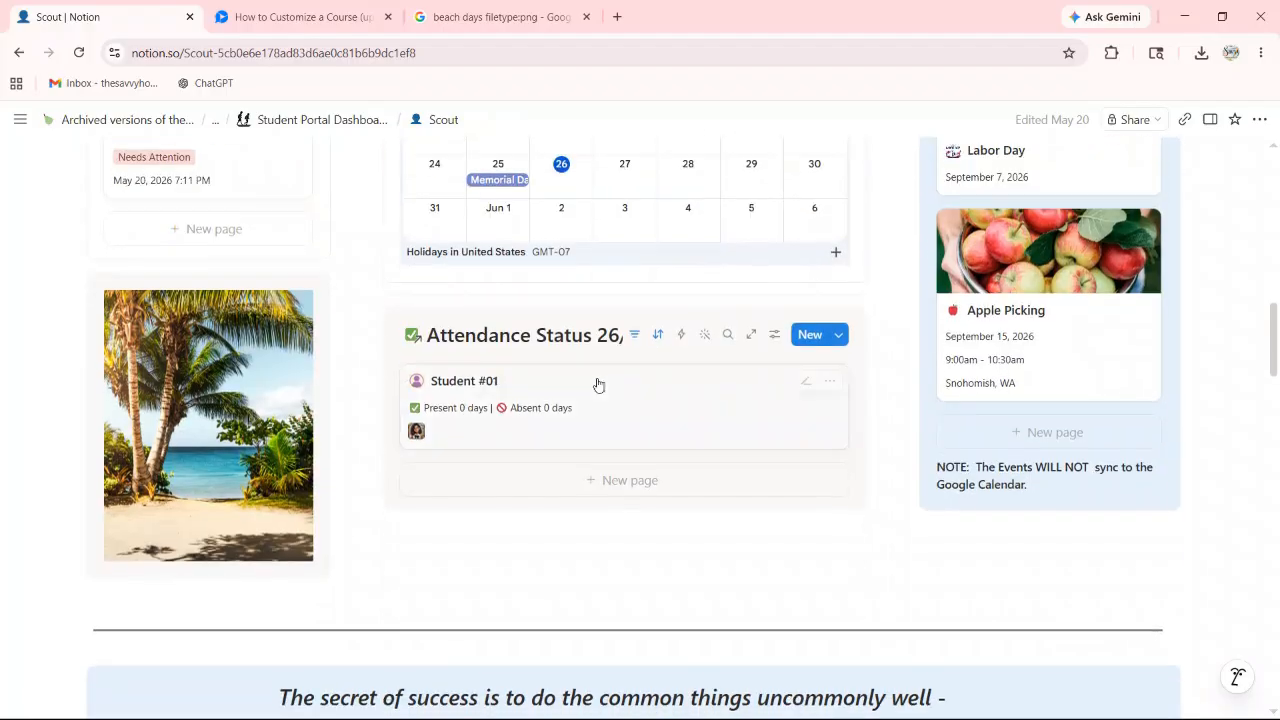
{"action": "scroll", "coordinate": [559, 369], "scroll_direction": "down", "scroll_amount": 2}
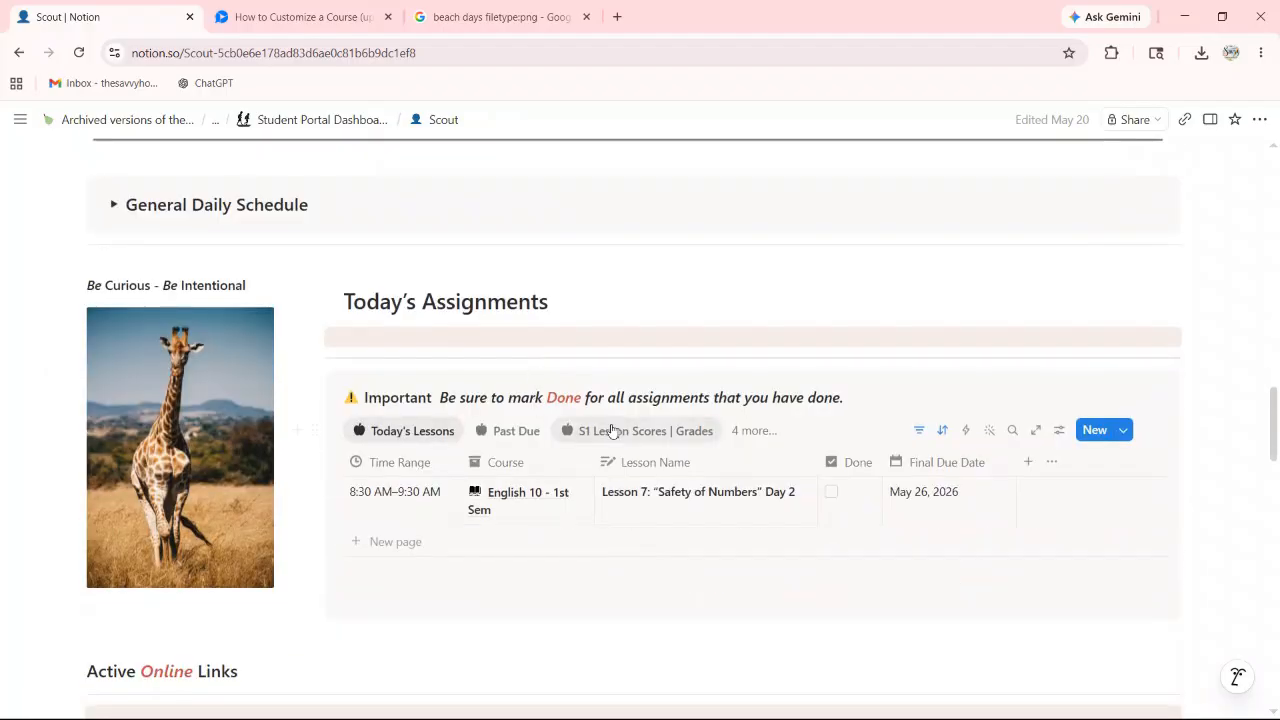
{"action": "left_click", "coordinate": [753, 432]}
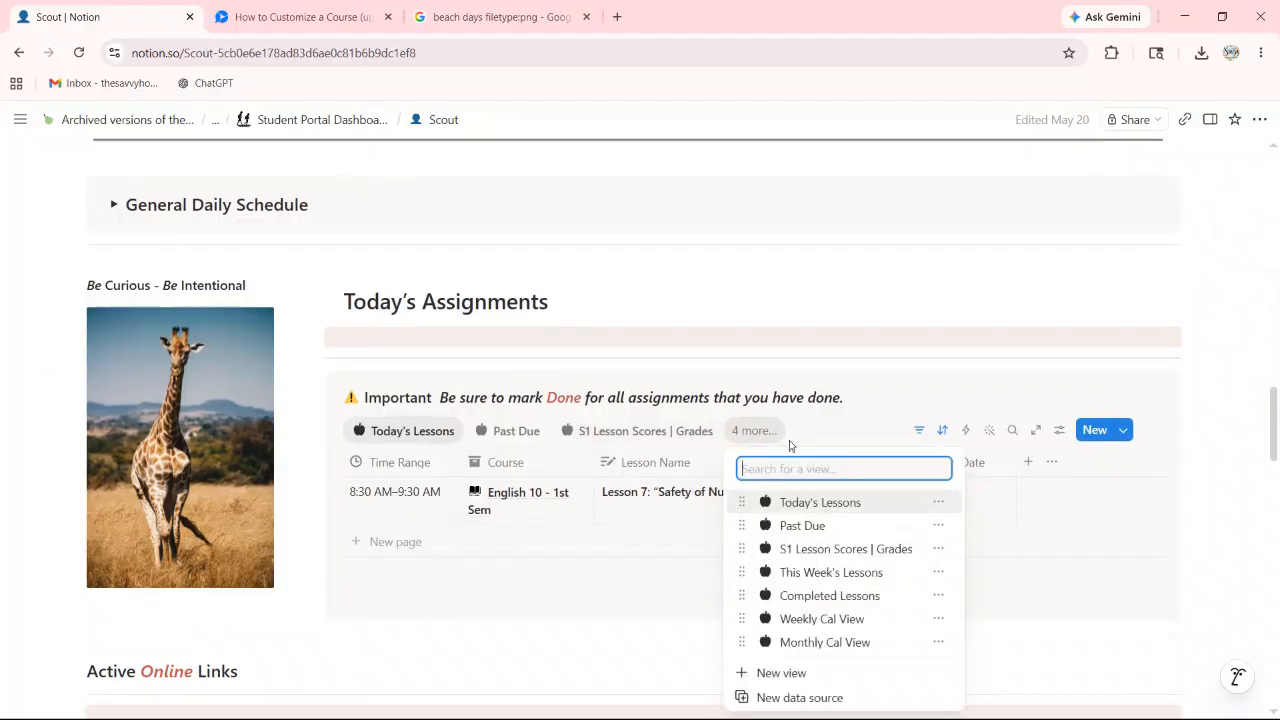
{"action": "left_click", "coordinate": [830, 643]}
{"action": "scroll", "coordinate": [742, 466], "scroll_direction": "down", "scroll_amount": 1}
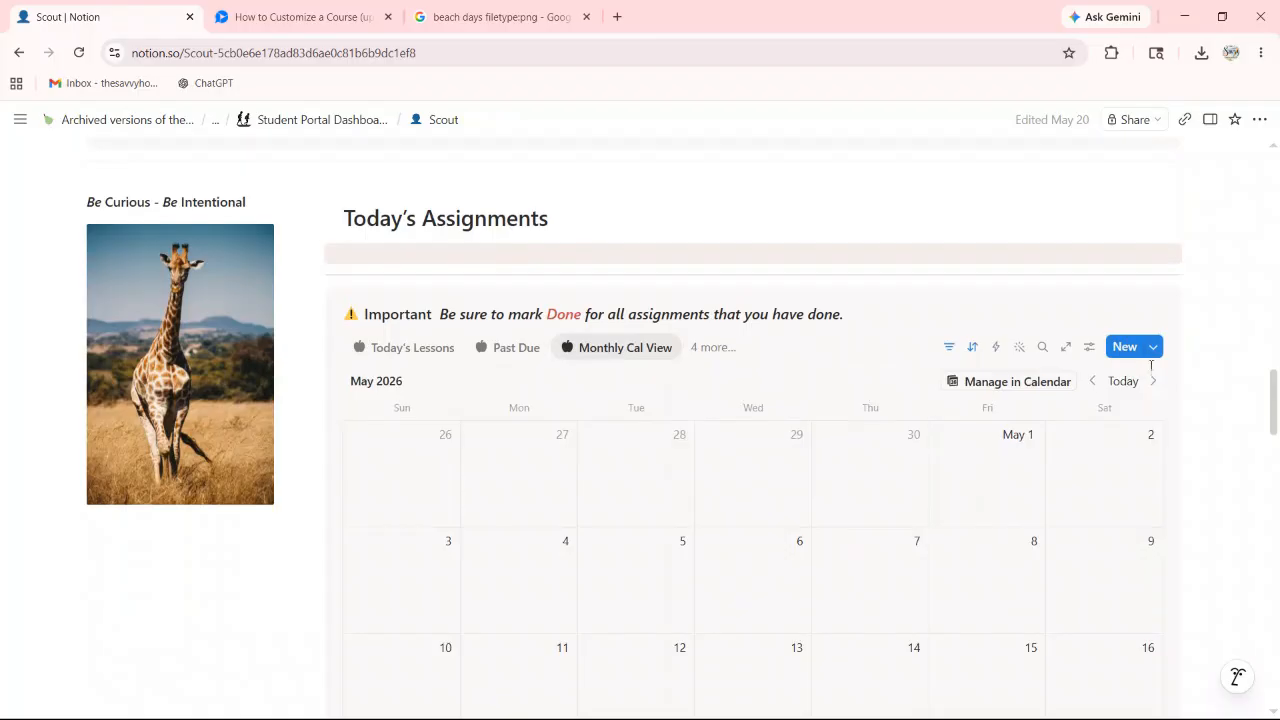
- Check the June 2026 assignments calendar for the Beach Day Field Trip, and return to the Today's Lessons view
{"action": "left_click", "coordinate": [1155, 389]}
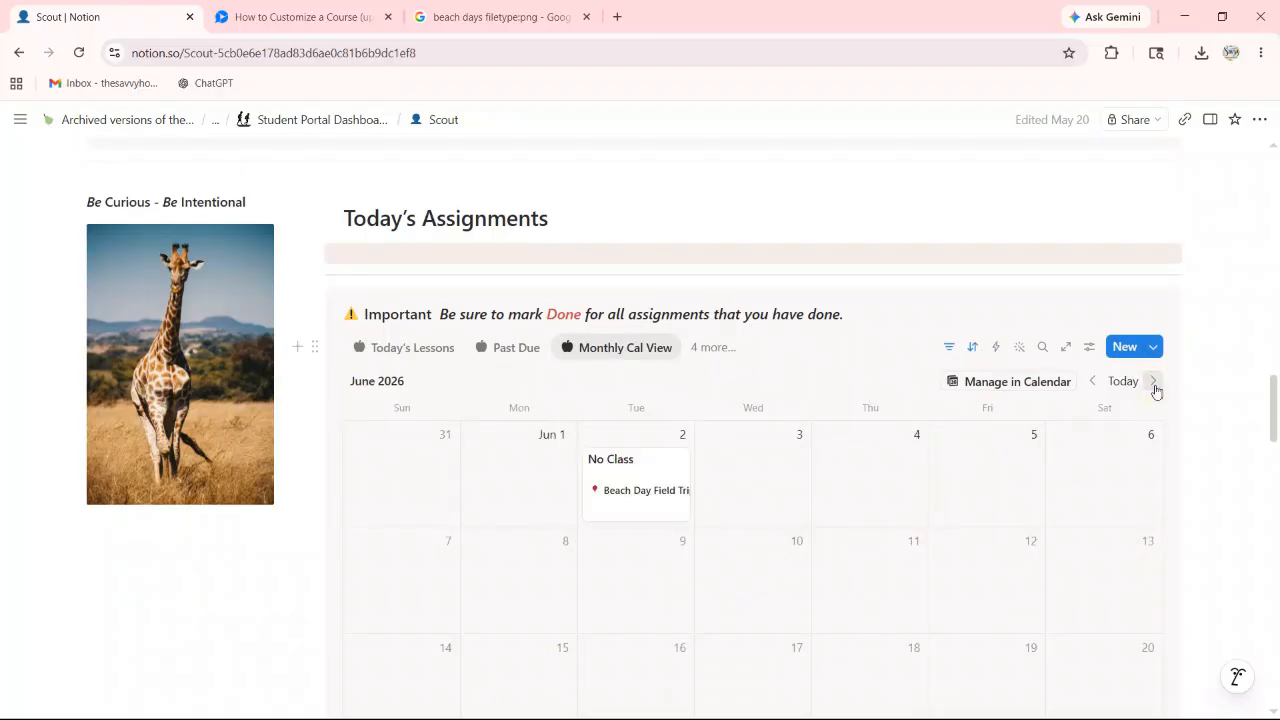
{"action": "left_click", "coordinate": [1155, 389]}
{"action": "left_click", "coordinate": [1092, 381]}
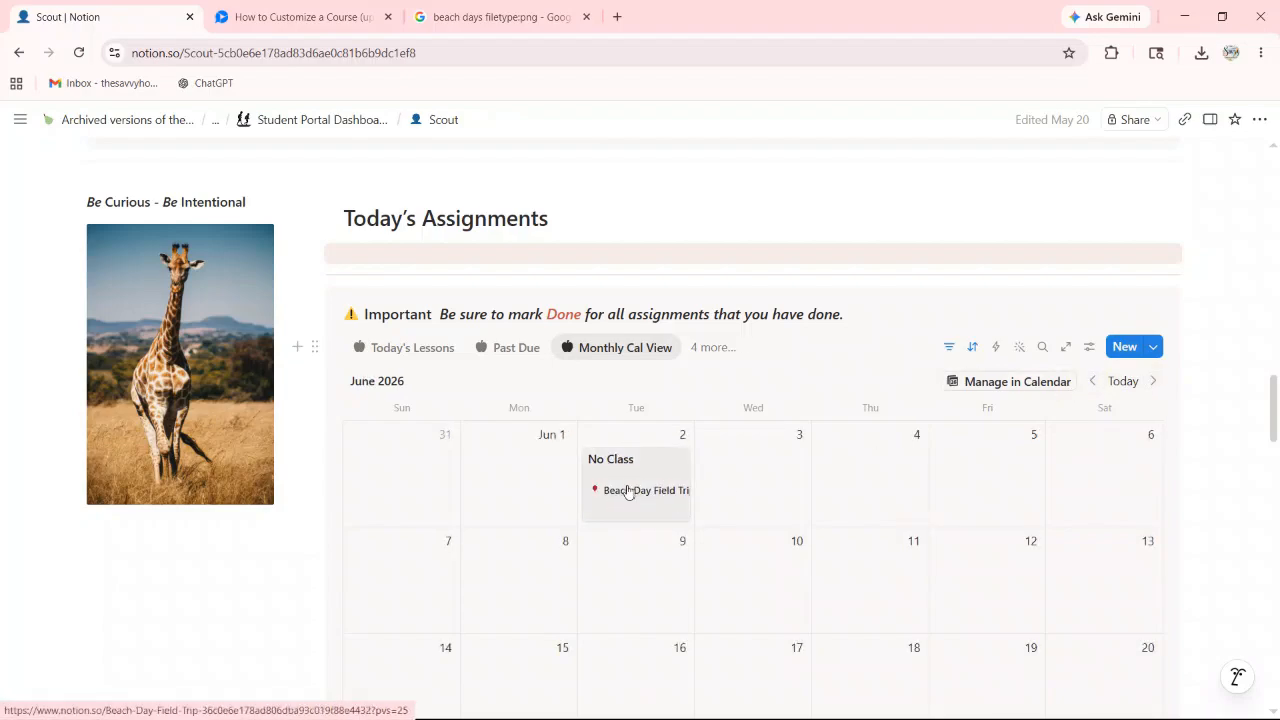
{"action": "scroll", "coordinate": [620, 490], "scroll_direction": "down", "scroll_amount": 1}
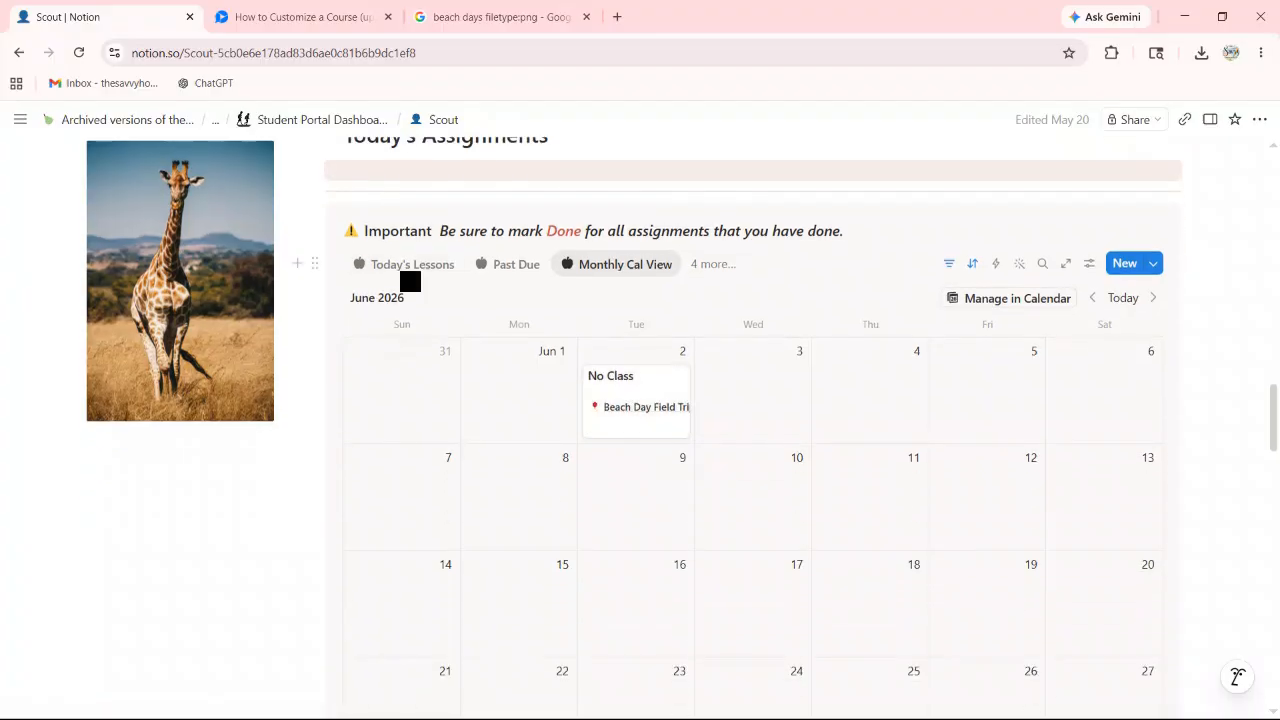
{"action": "left_click", "coordinate": [388, 265]}
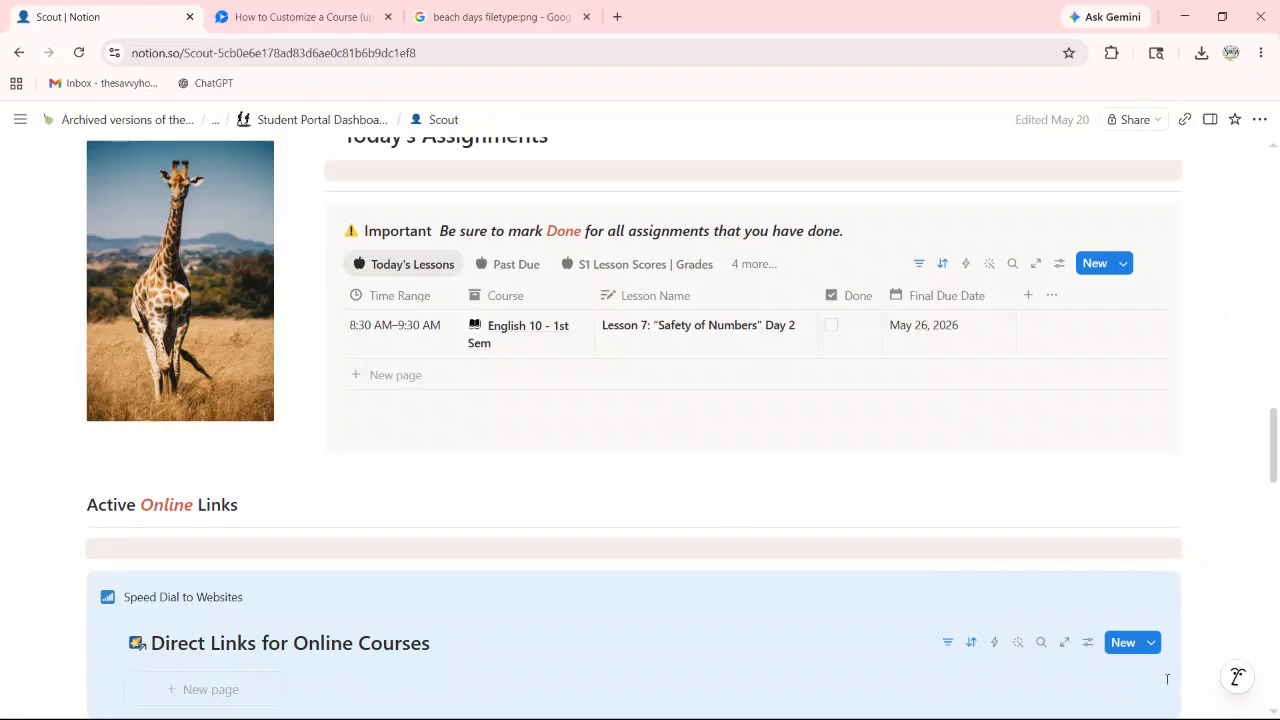
{"action": "left_click", "coordinate": [1102, 686]}
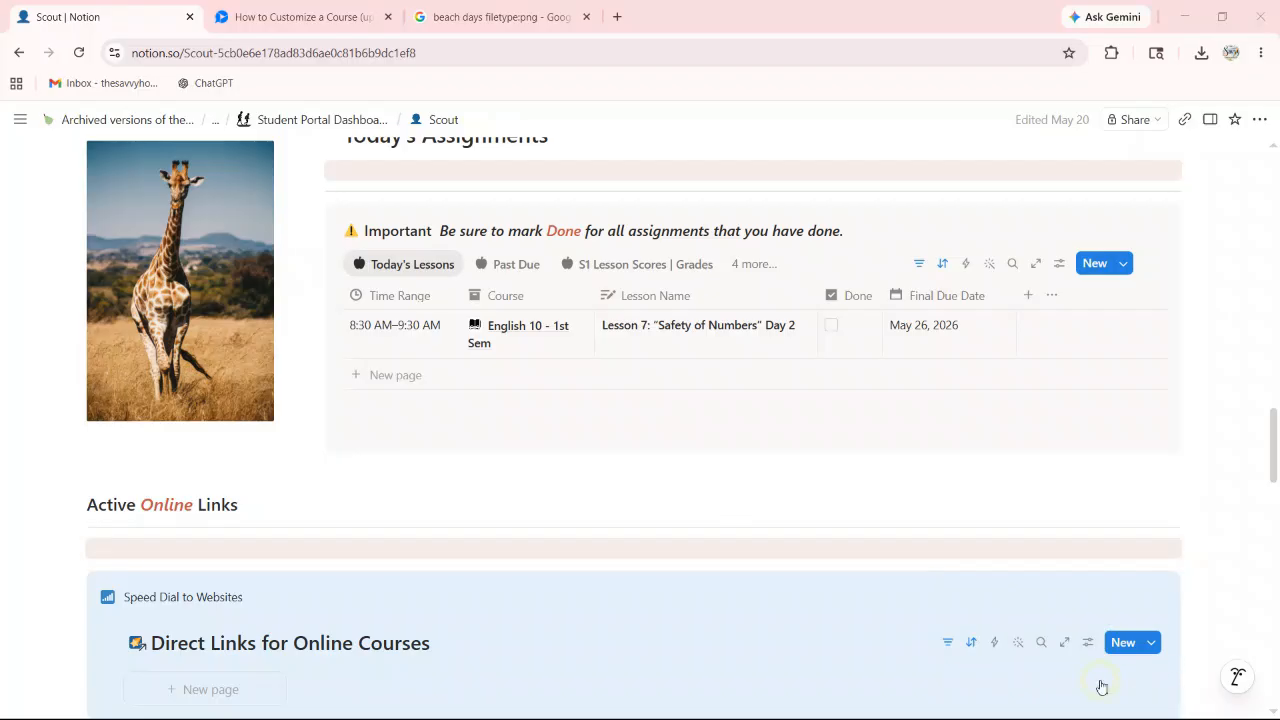